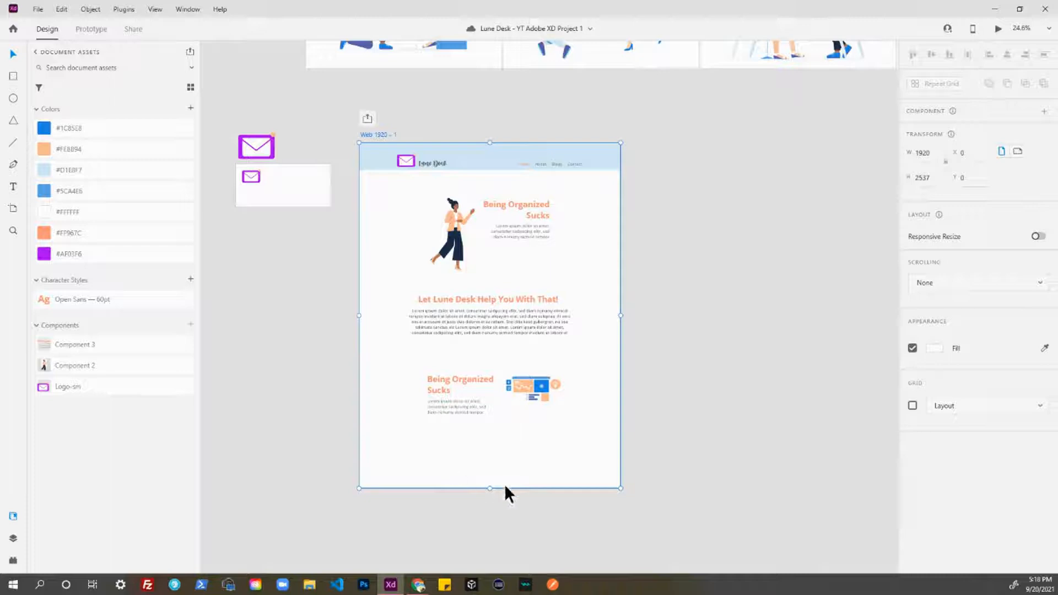
Step: Extend the Web 1920 – 1 artboard downward to a height of about 2958 and save the document
drag(489, 490, 489, 533)
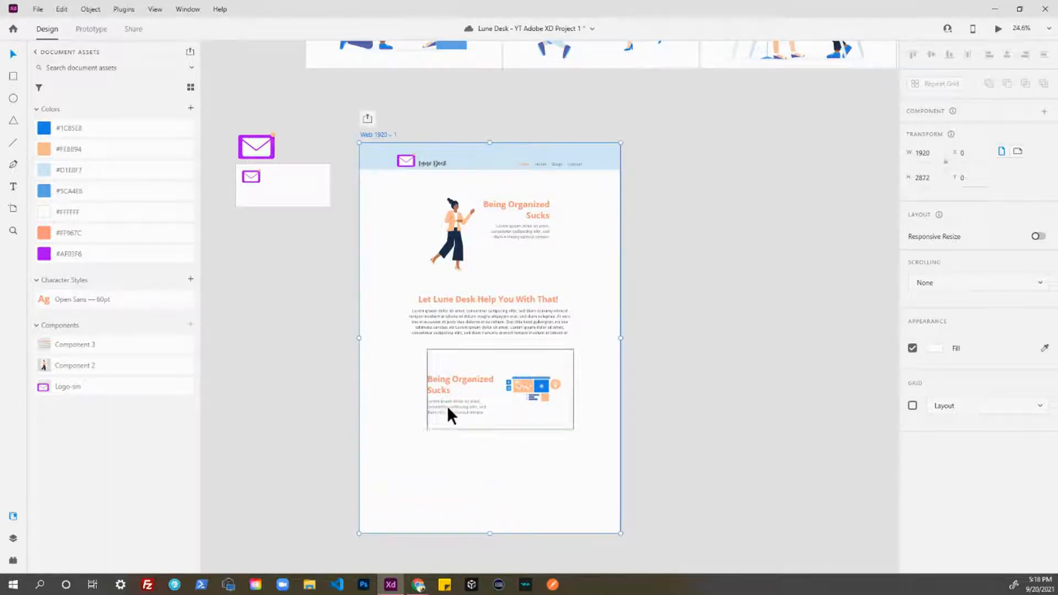
click(685, 472)
drag(551, 455, 550, 402)
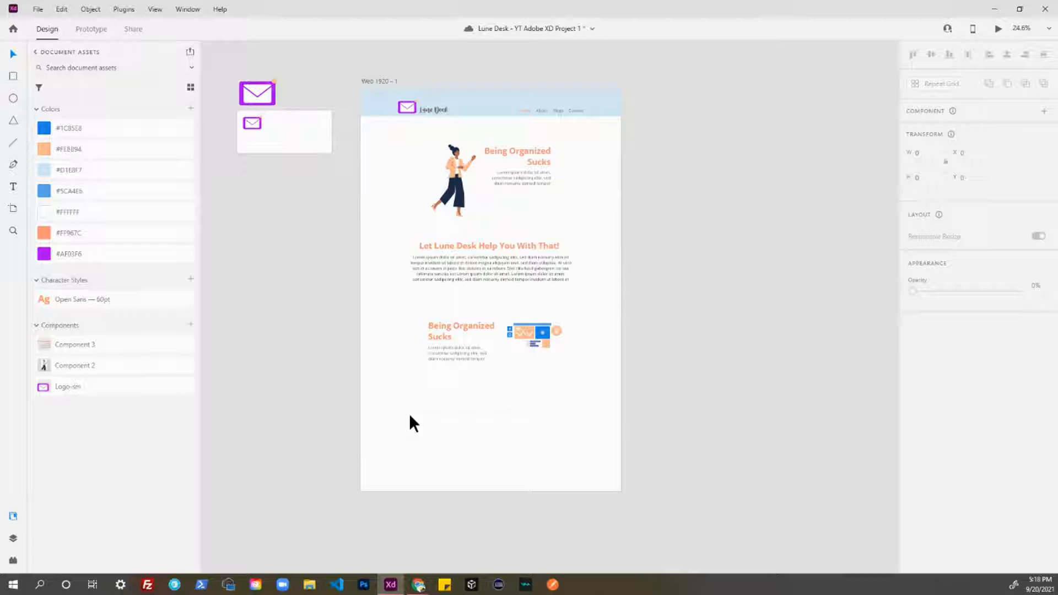
key(ctrl+s)
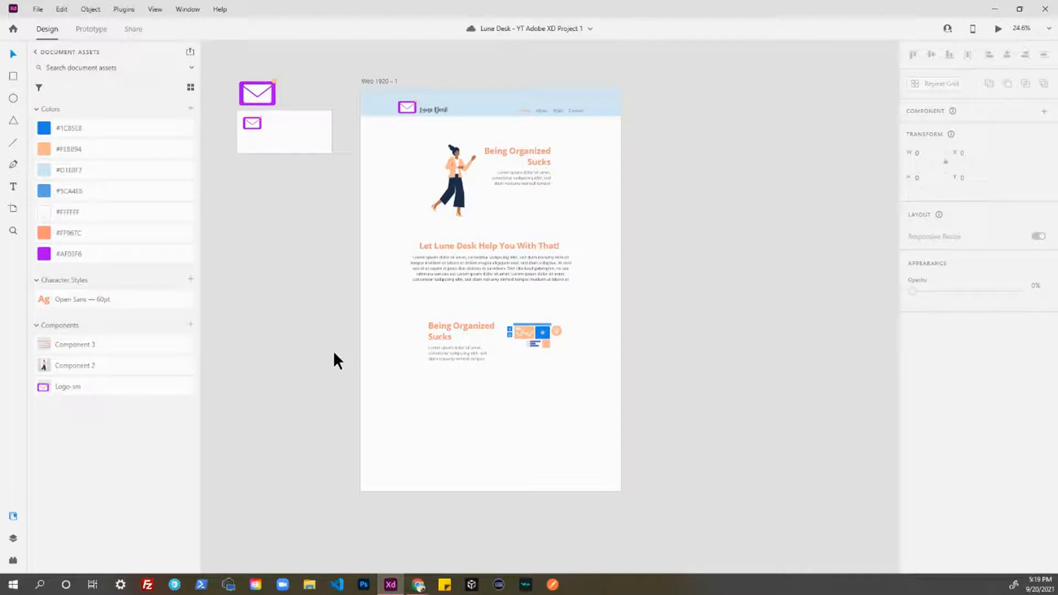
Step: Open the Iconscout plugin from the installed plugins
key(ctrl+shift+p)
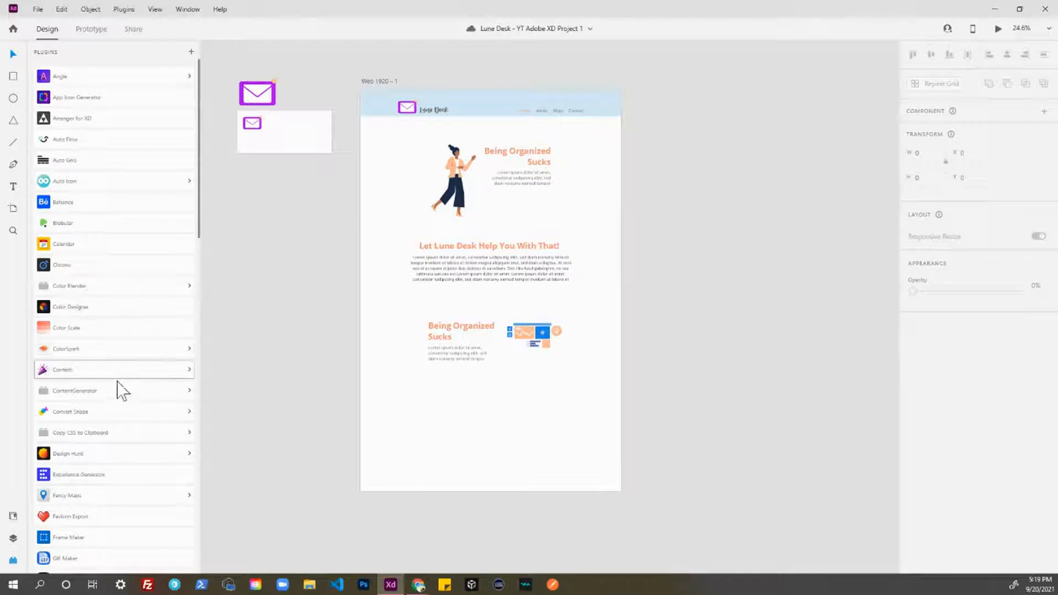
scroll(113, 372, down, 3)
scroll(113, 372, down, 3)
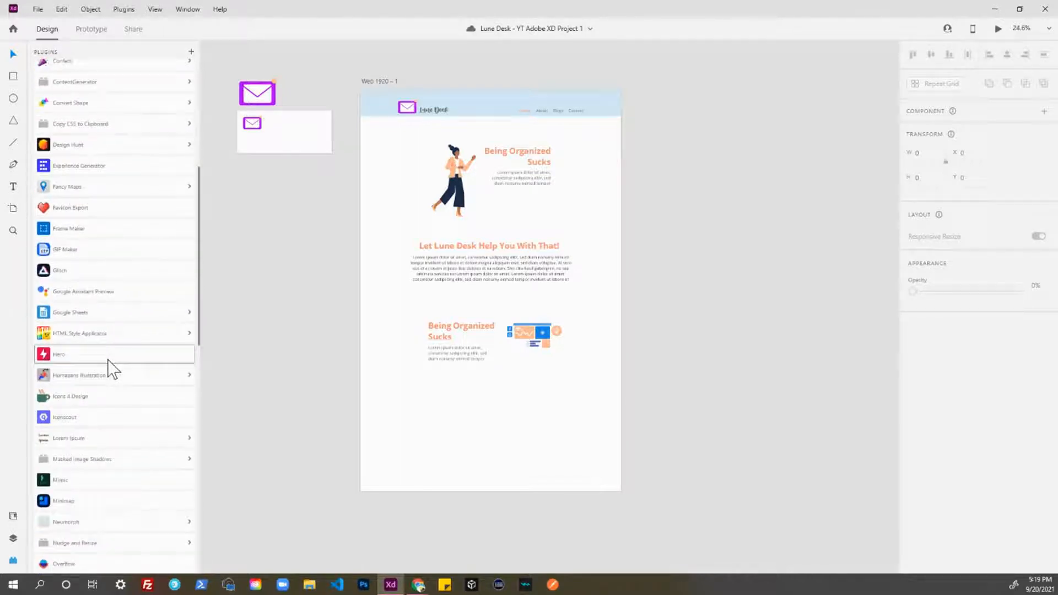
click(124, 414)
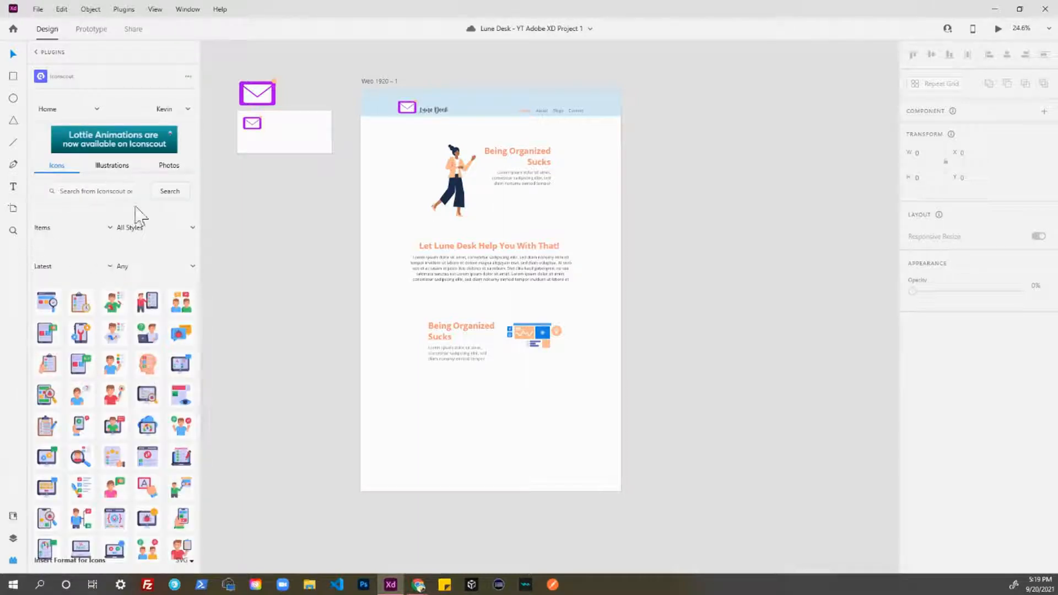
Step: Restrict the Iconscout icons to Free ones
click(191, 260)
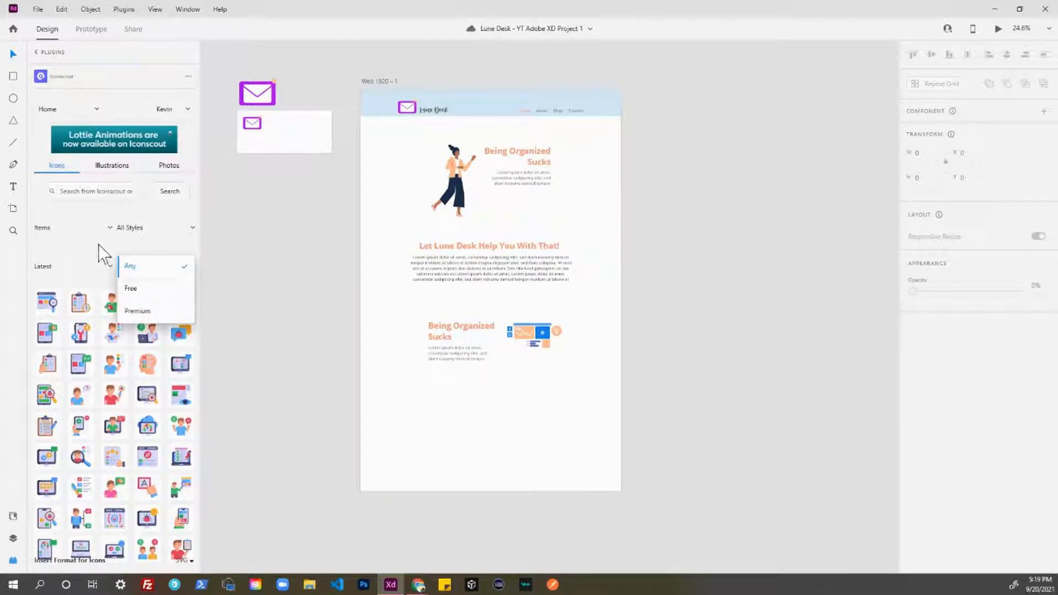
click(132, 247)
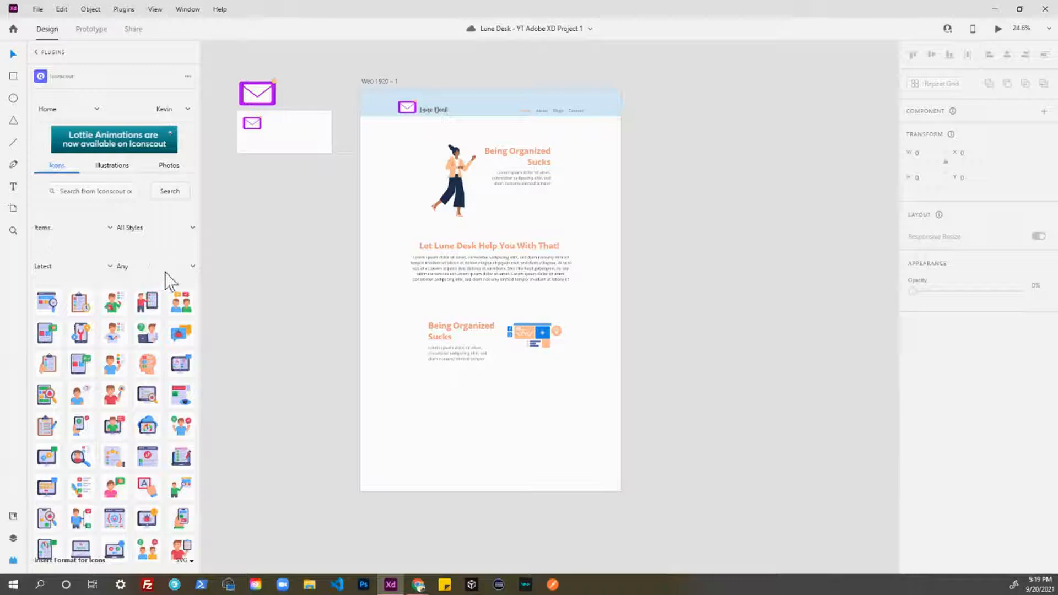
click(194, 266)
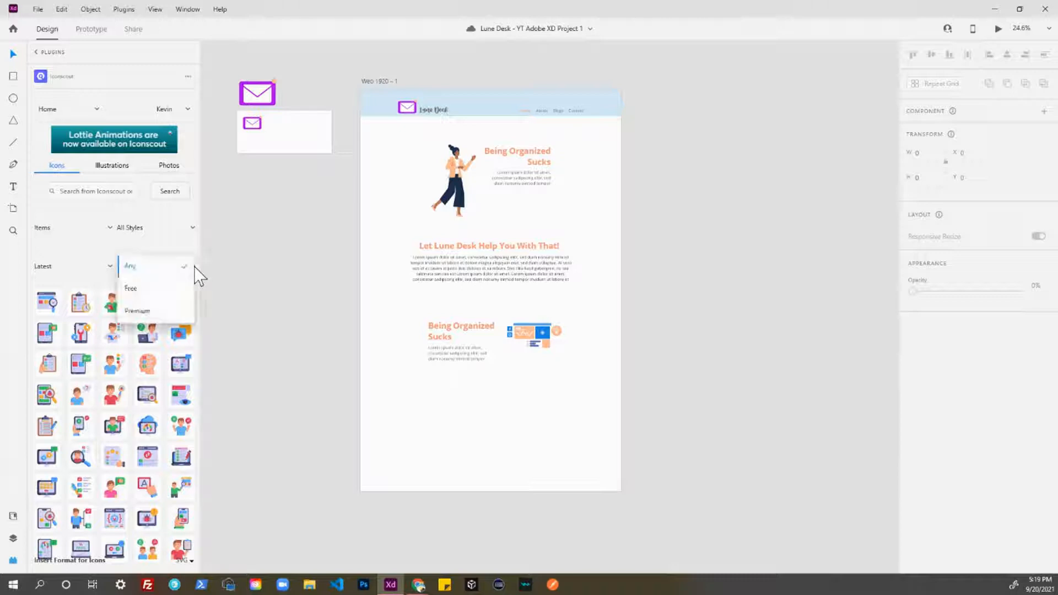
click(146, 293)
Step: Search Iconscout for "time" and paste the thin outlined clock with tick marks onto the Web 1920 – 1 artboard
click(73, 188)
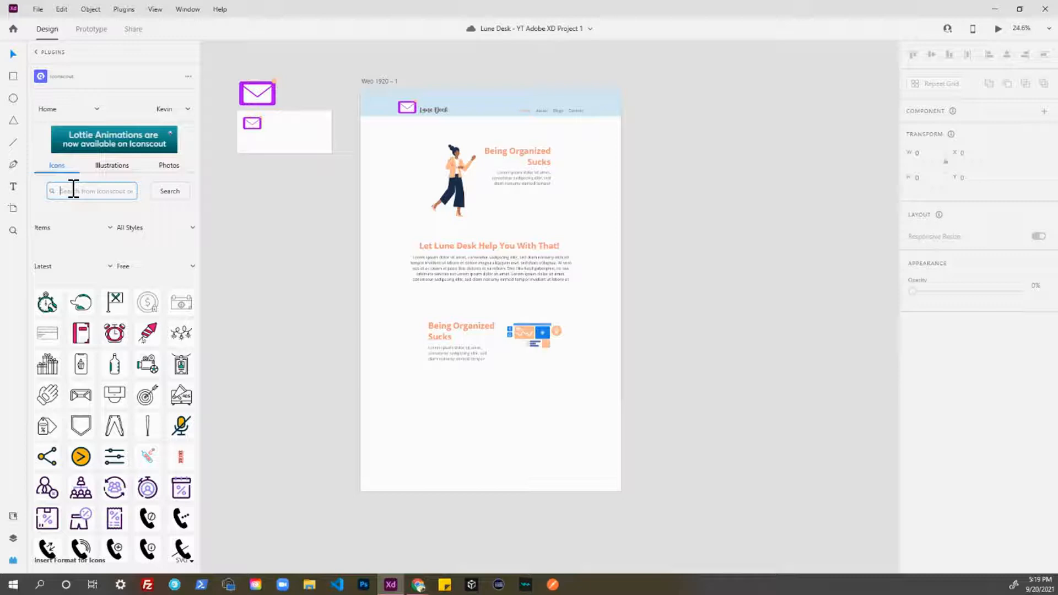
text(time)
key(Return)
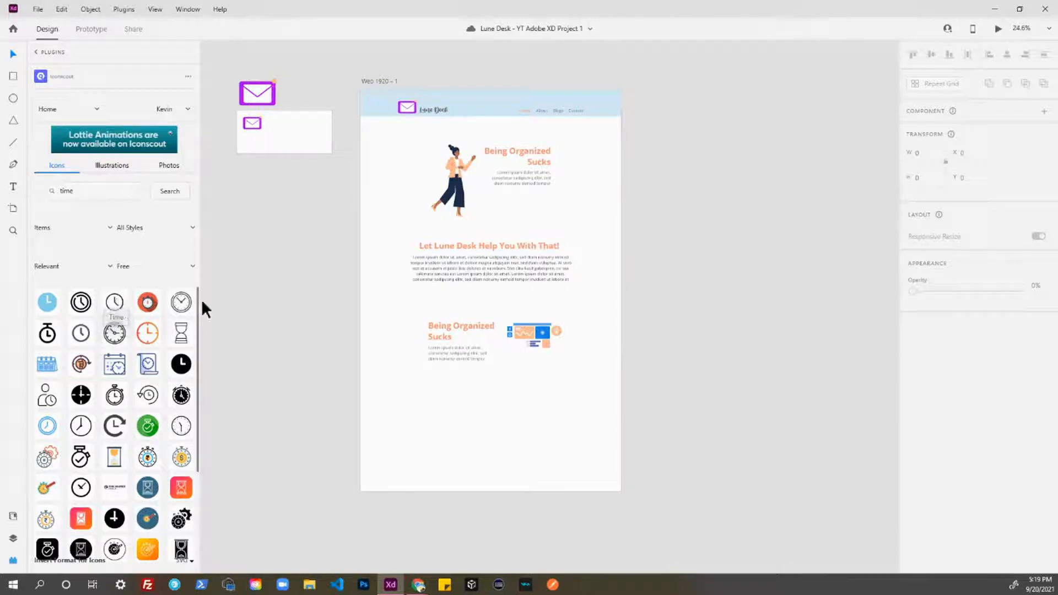
click(182, 313)
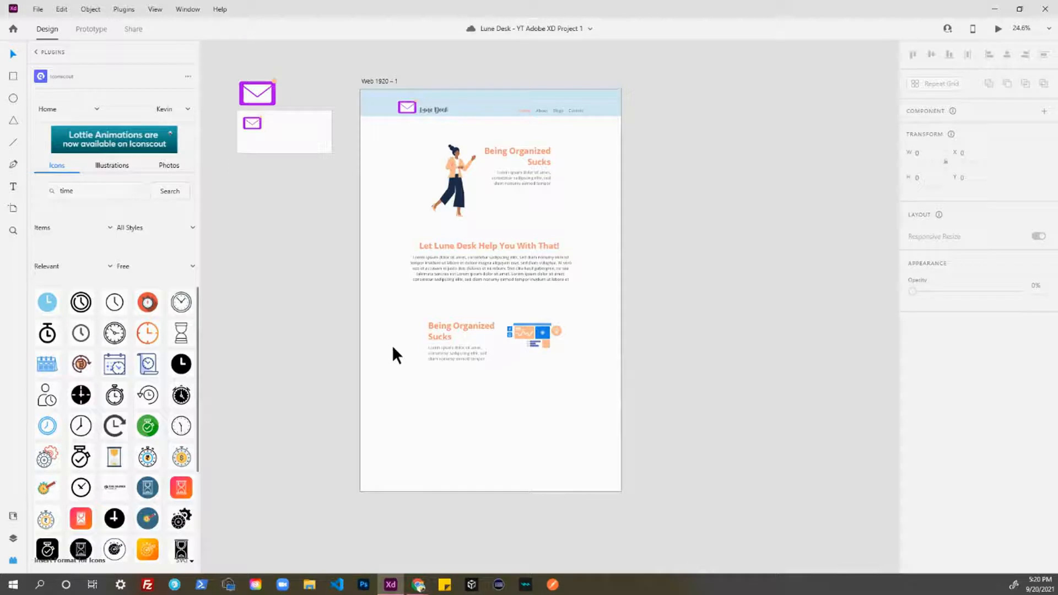
click(382, 79)
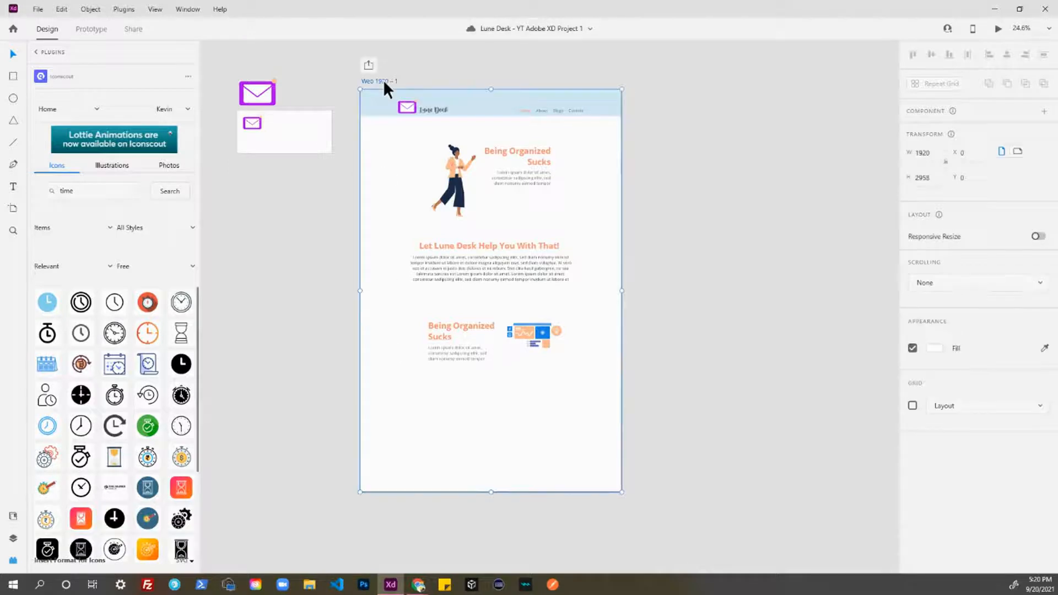
key(ctrl+v)
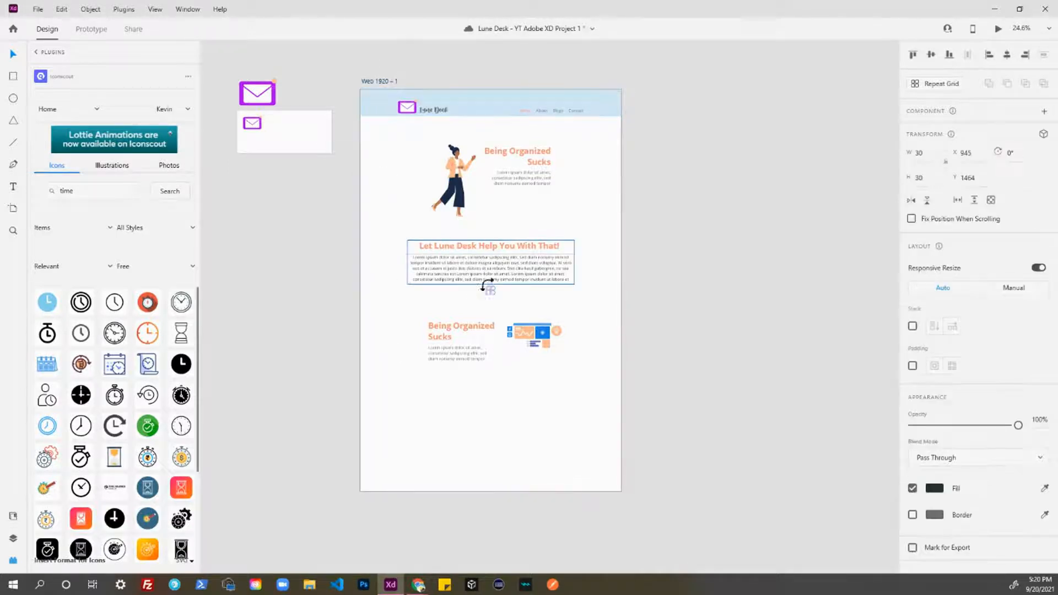
Step: Place the clock icon below the lower "Being Organized Sucks" section, enlarge it to about 149 by 149, and save the document
drag(492, 293, 441, 406)
click(455, 406)
scroll(424, 408, up, 3)
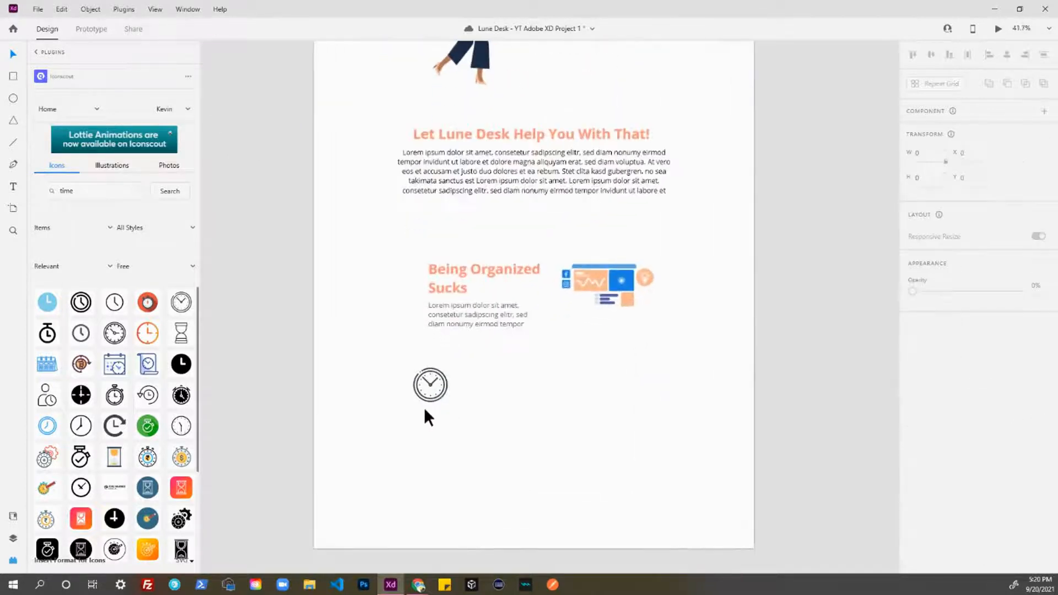
click(436, 400)
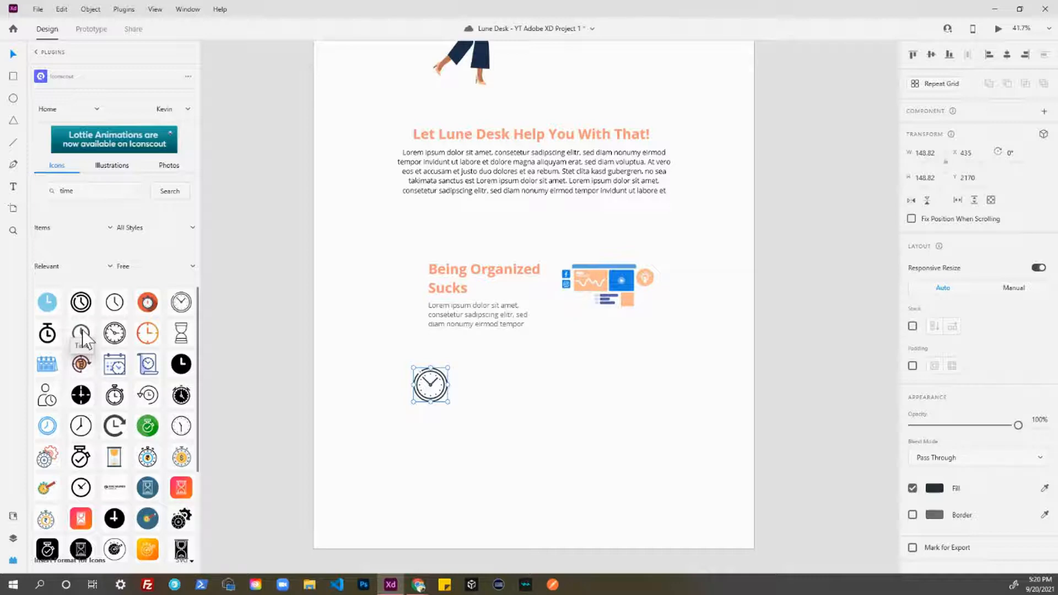
key(ctrl+s)
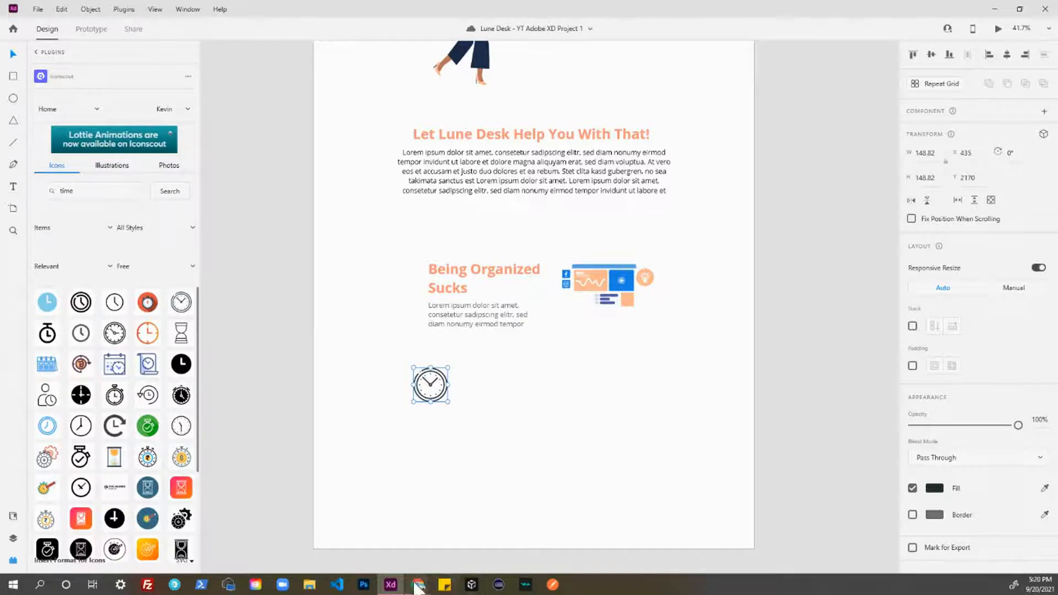
Step: Shift the clock icon leftward to about X 371, slightly outside the left edge of the section text above
mouse_move(418, 585)
double_click(428, 389)
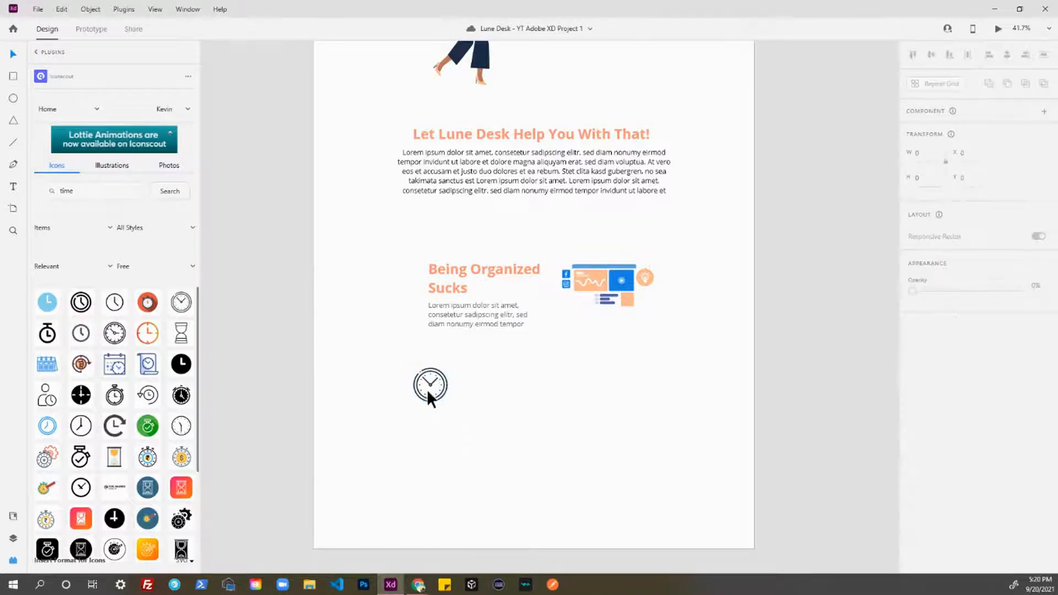
drag(432, 386, 417, 385)
click(471, 395)
Step: Search Iconscout for "money" and place the dollar coin-stack icon at about 190 by 112 to the right of the clock
click(101, 191)
double_click(86, 195)
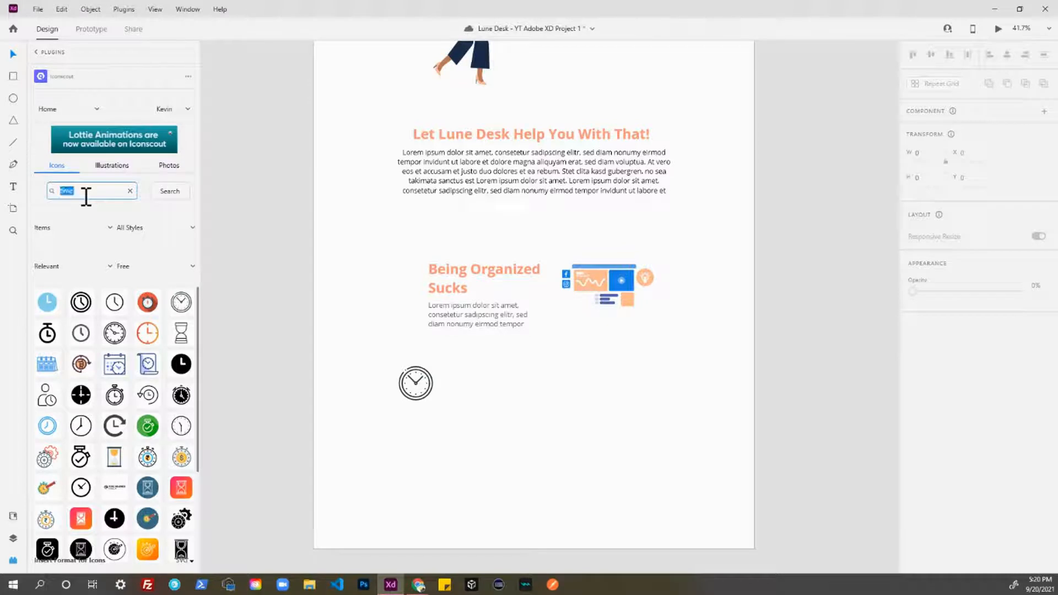
text(money)
key(Return)
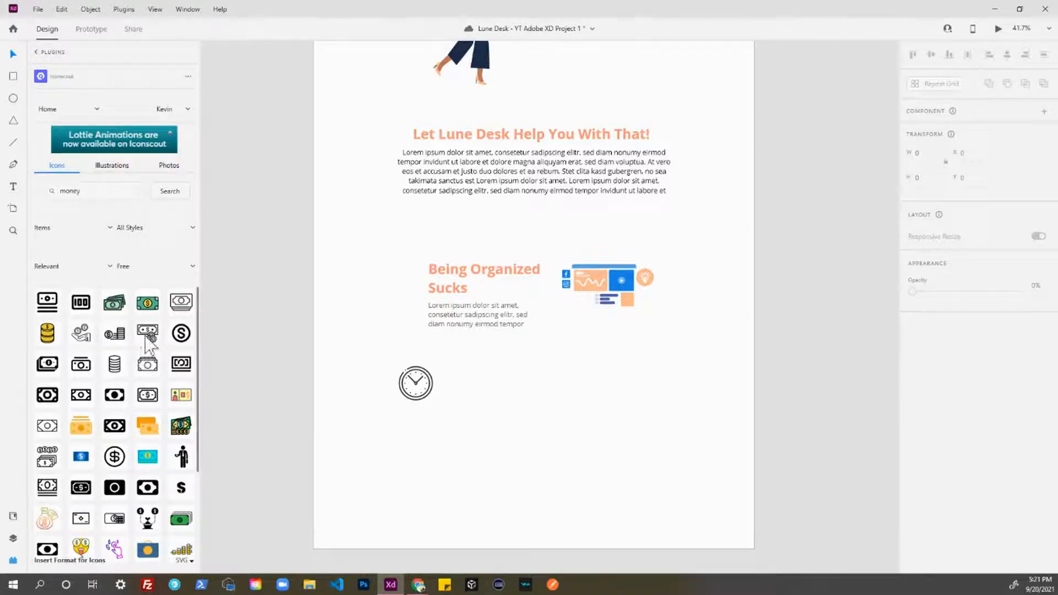
click(117, 337)
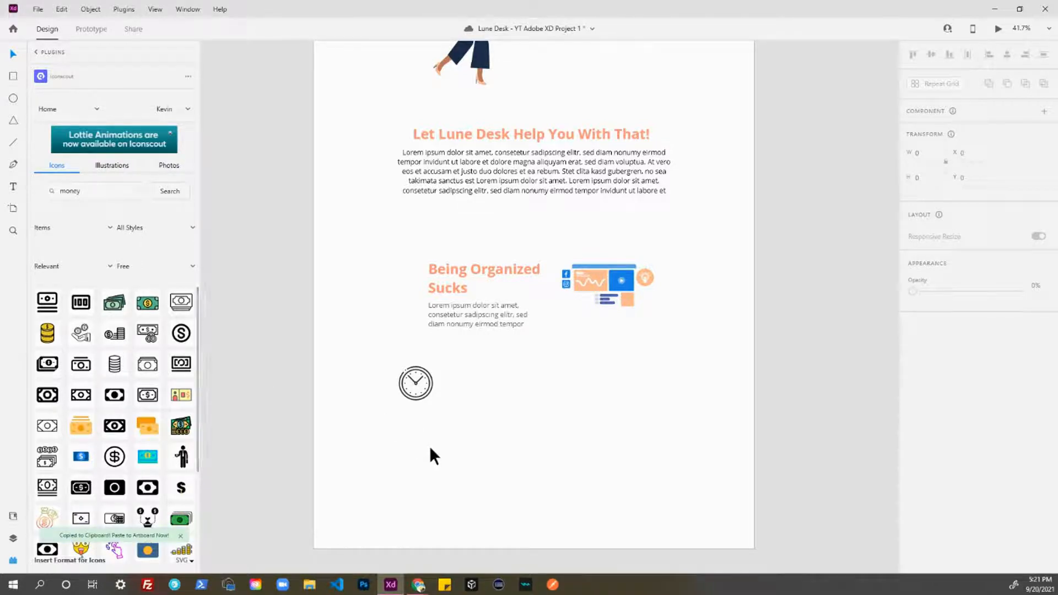
key(ctrl+v)
drag(537, 293, 523, 389)
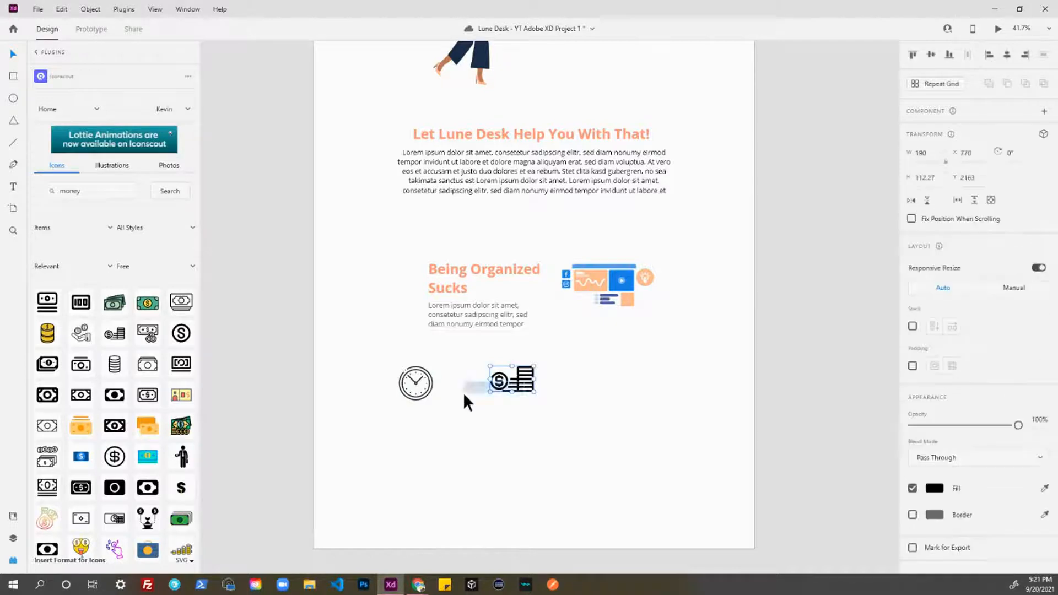
click(489, 420)
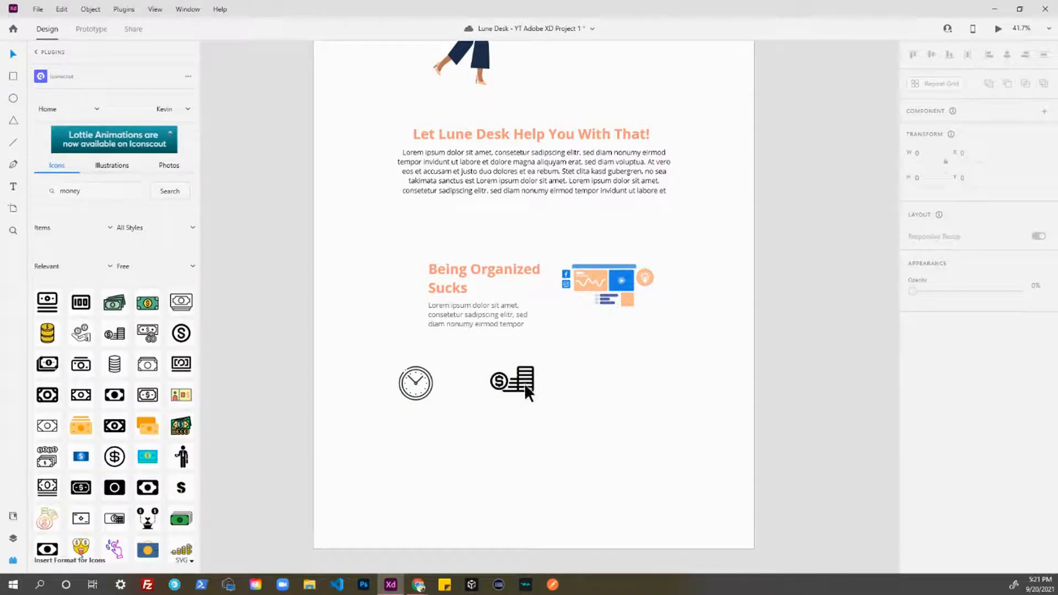
Step: Move the coin-stack icon close beside the clock at about X 540 and scale it to about 202 by 119
drag(523, 382, 484, 370)
click(472, 380)
click(473, 387)
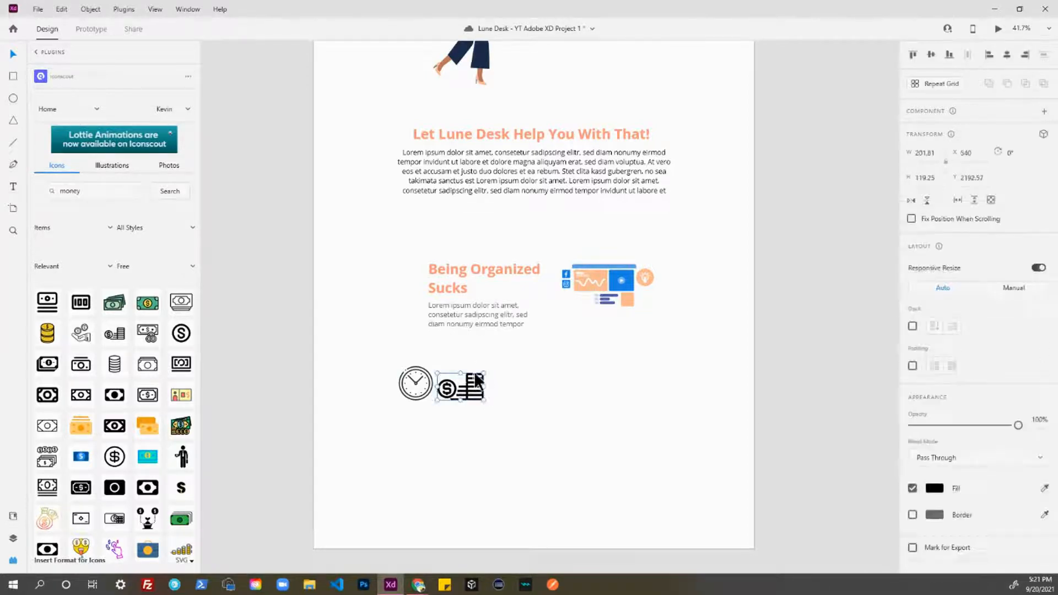
Step: Align the clock and coin-stack icons to each other along their vertical middles
drag(372, 376, 512, 401)
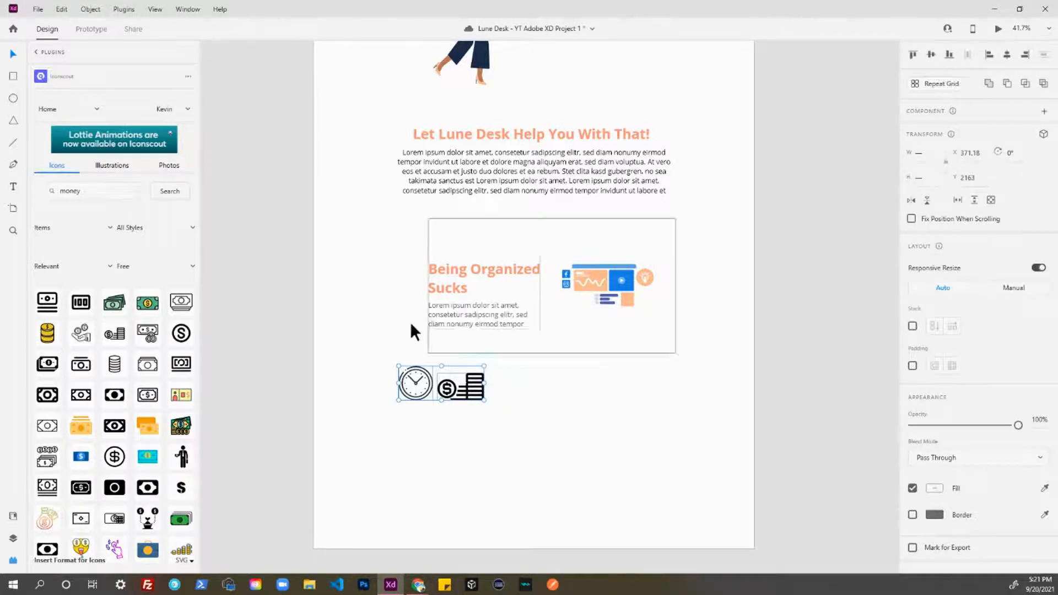
click(933, 54)
click(507, 412)
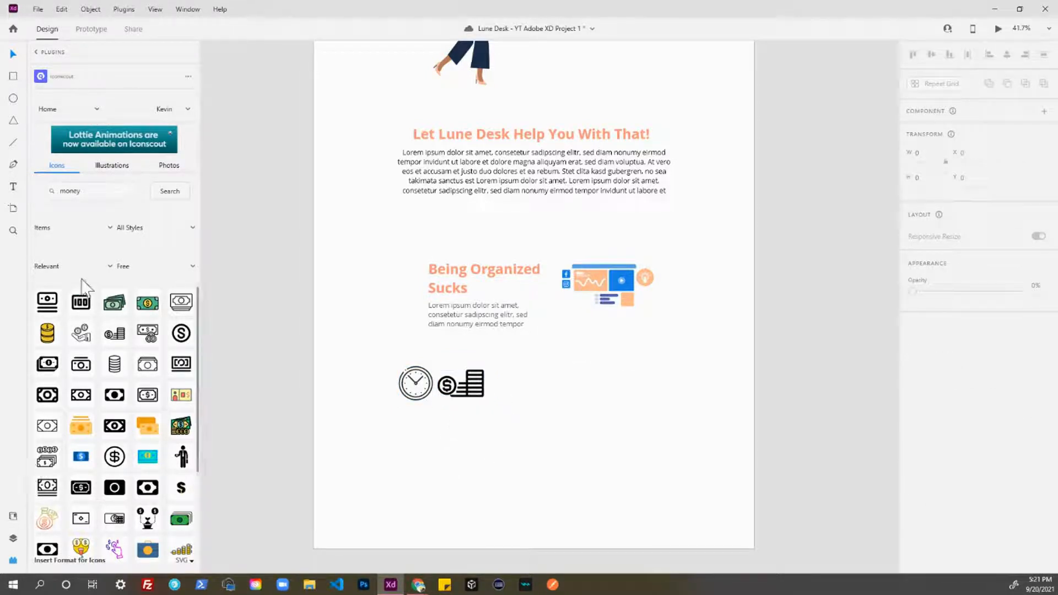
Step: Search Iconscout for "fast" icons
double_click(95, 192)
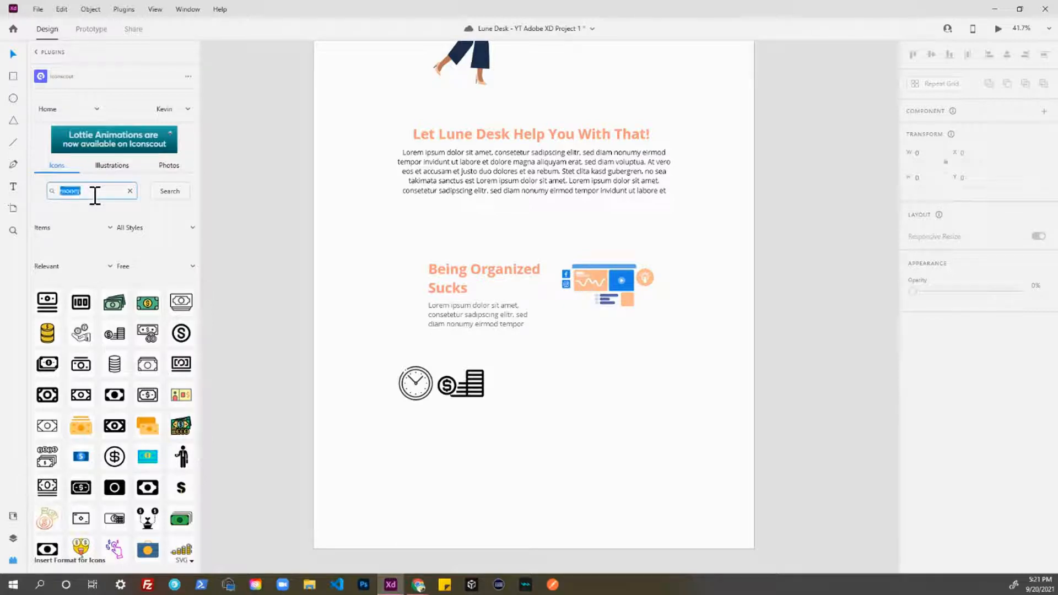
text(fast)
key(Return)
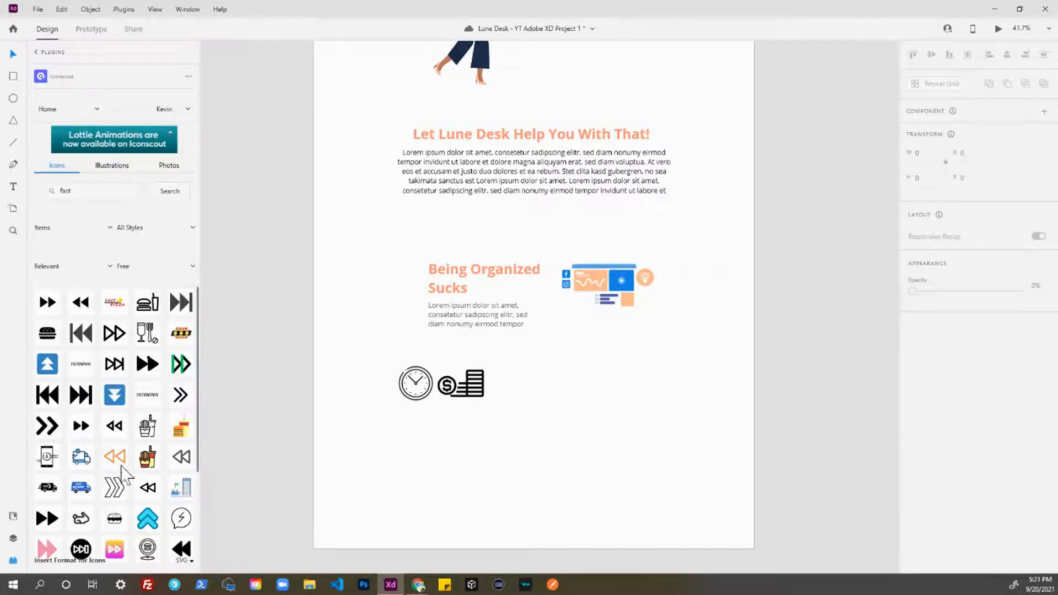
Step: Place the flying-envelope icon from the "fast" results beside the coin-stack icon at about X 781, Y 2193, scaled to about 242 by 100
scroll(99, 443, down, 3)
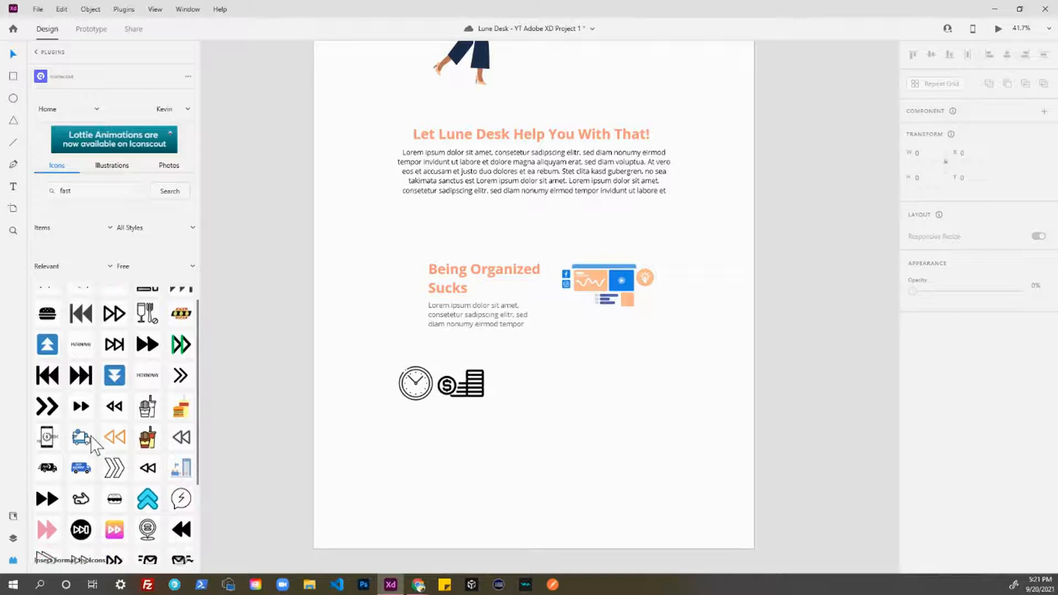
scroll(103, 399, down, 1)
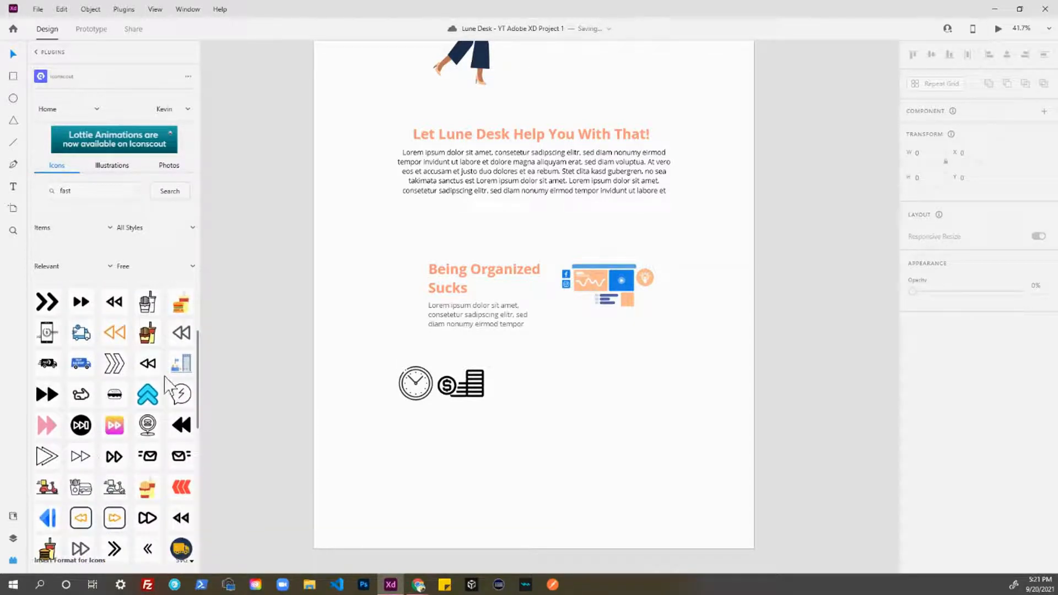
scroll(170, 388, down, 3)
scroll(181, 498, down, 3)
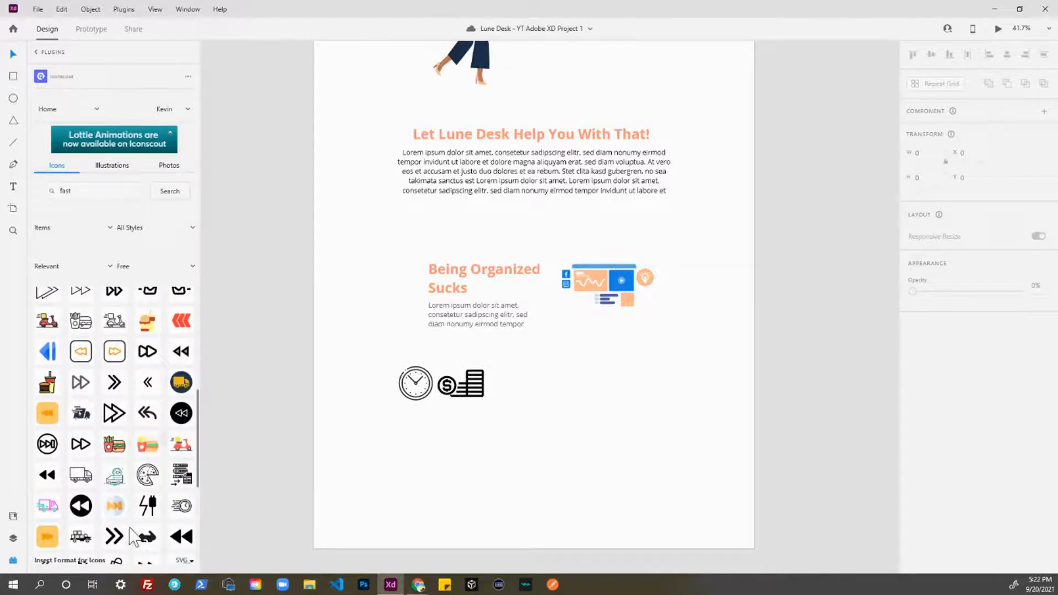
scroll(145, 438, down, 3)
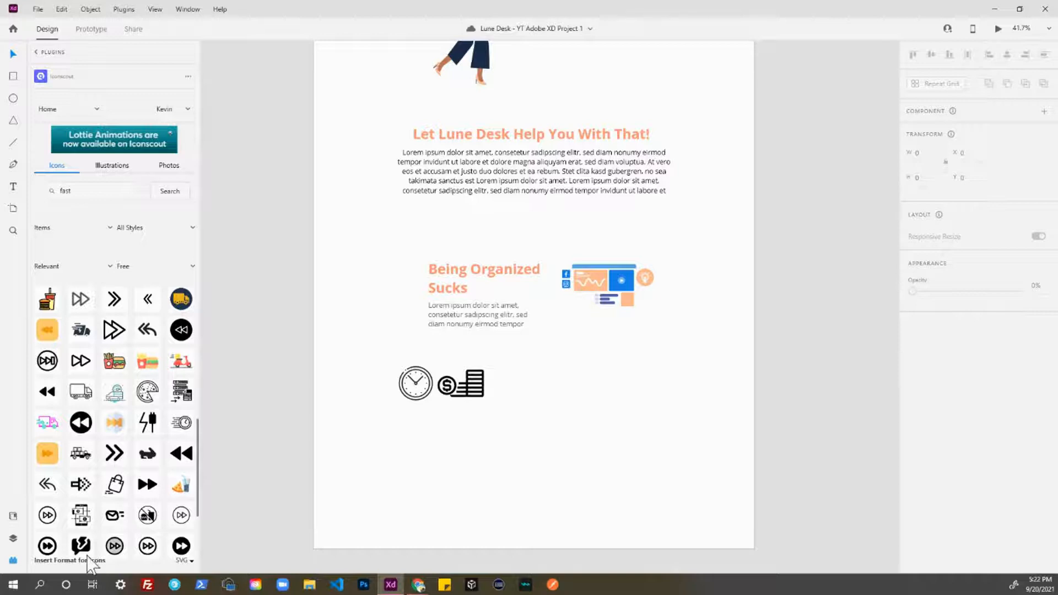
scroll(77, 474, down, 3)
scroll(65, 400, down, 1)
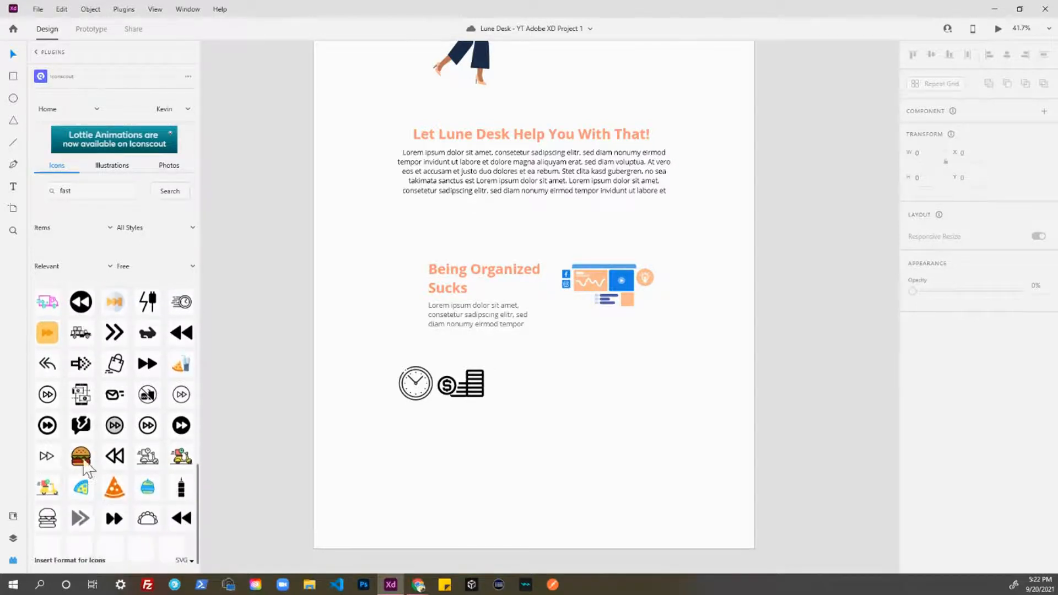
scroll(149, 414, down, 3)
scroll(147, 414, down, 9)
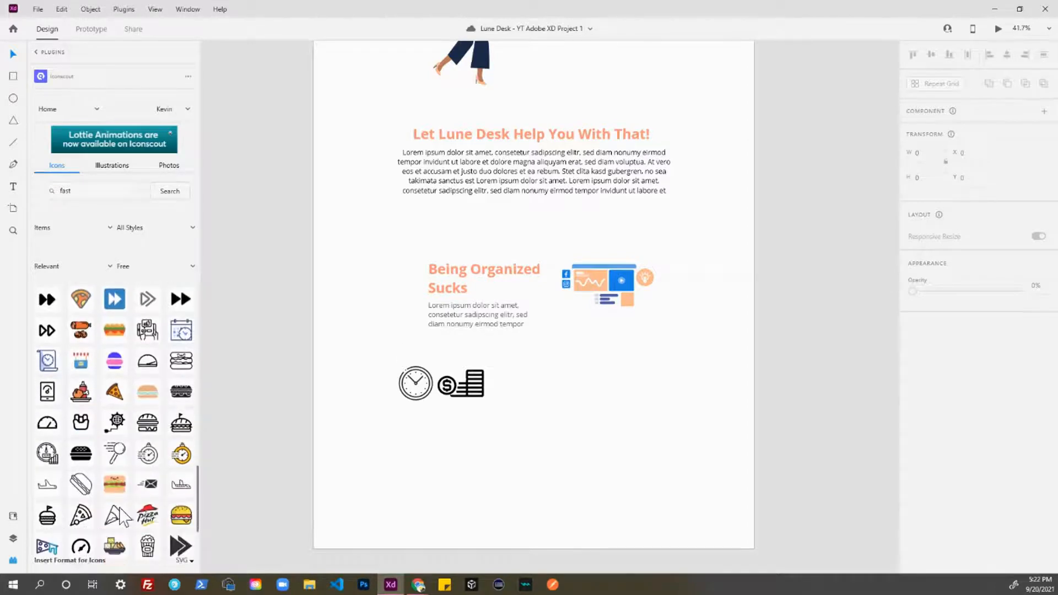
scroll(83, 482, down, 4)
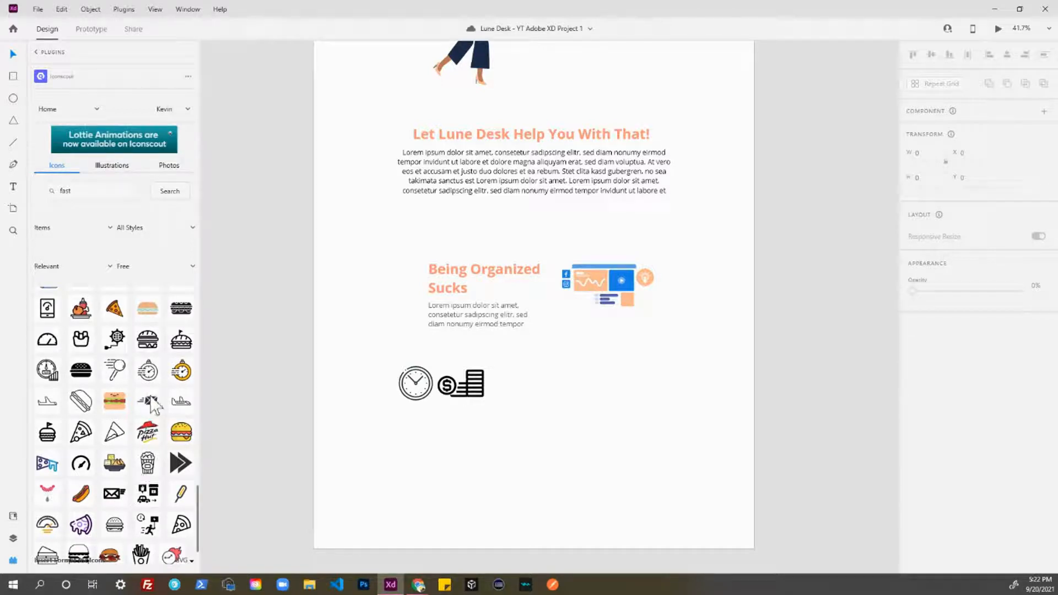
click(148, 400)
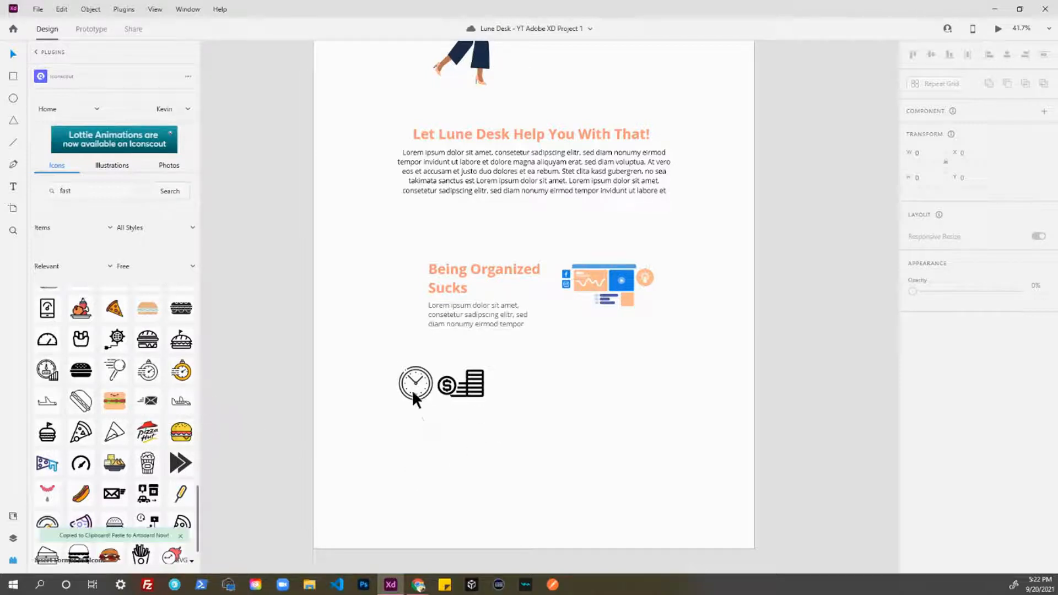
key(ctrl+v)
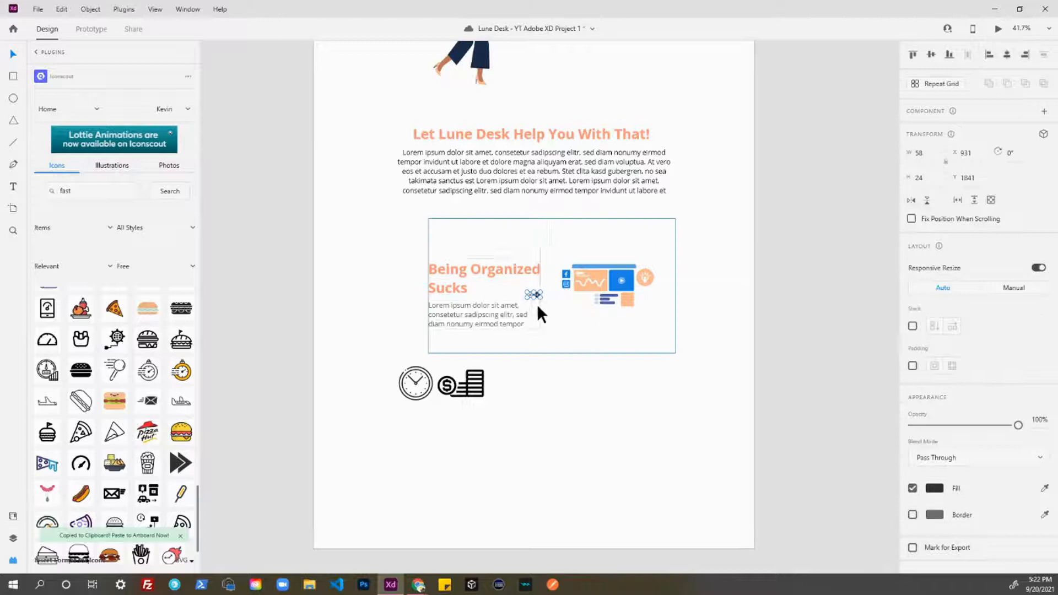
drag(535, 293, 538, 382)
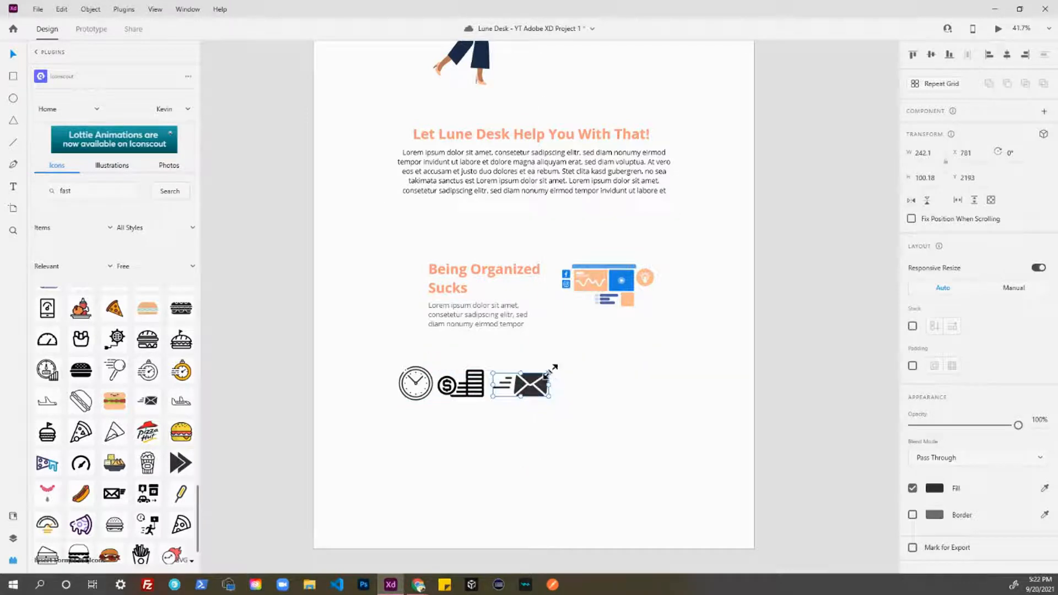
Step: Align the clock, coin-stack and envelope icons to one another along their vertical middles
drag(385, 362, 579, 401)
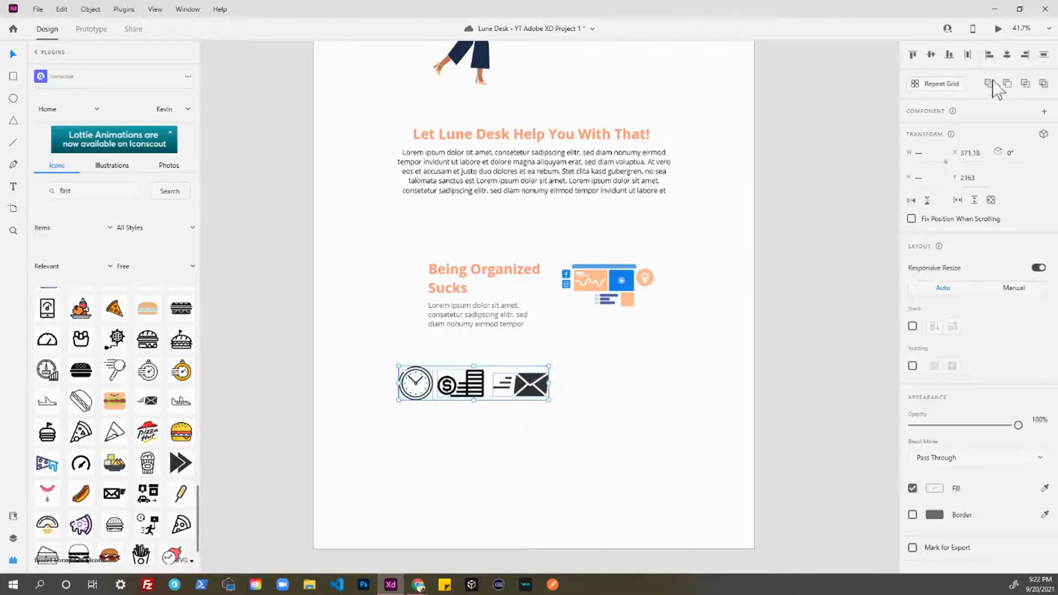
click(932, 53)
click(590, 427)
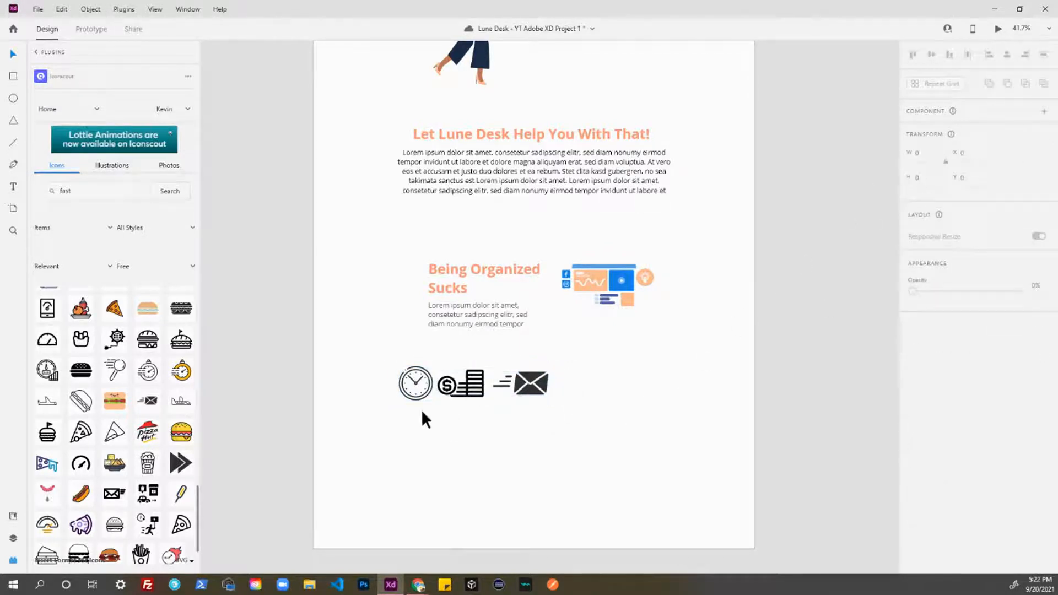
Step: Move the coin-stack and envelope icons together away from the clock to about X 1068, Y 2163, leaving a wide gap
click(478, 388)
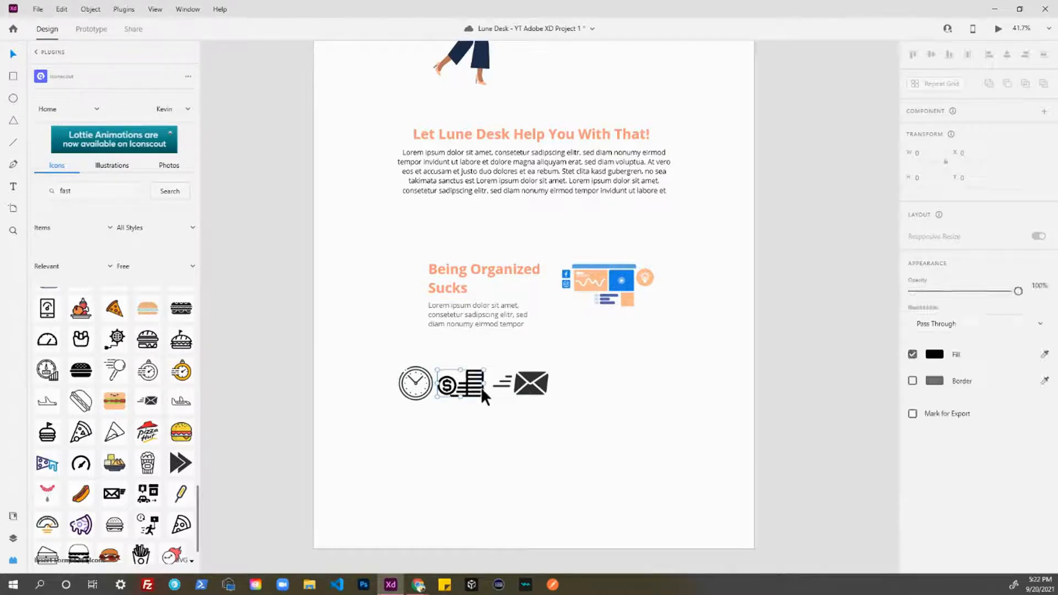
shift+click(515, 381)
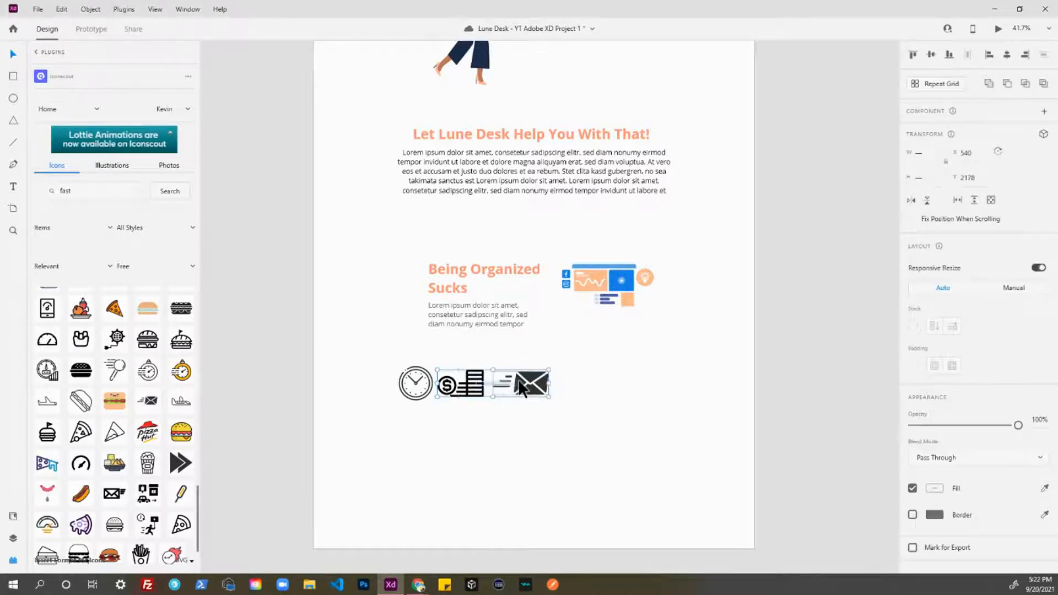
click(538, 402)
click(463, 385)
shift+click(511, 382)
click(527, 382)
drag(451, 364, 649, 388)
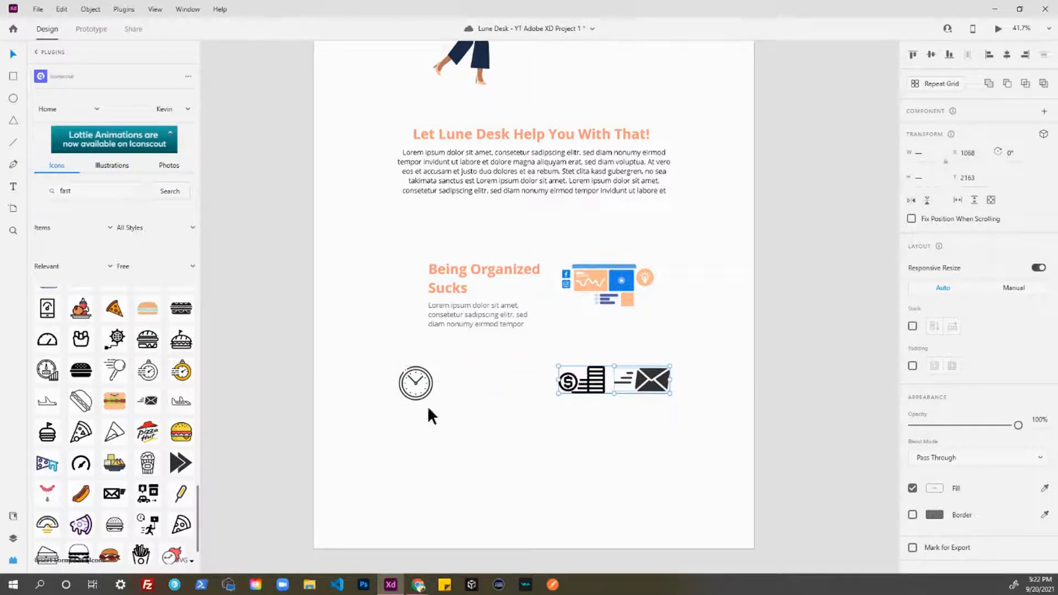
click(417, 418)
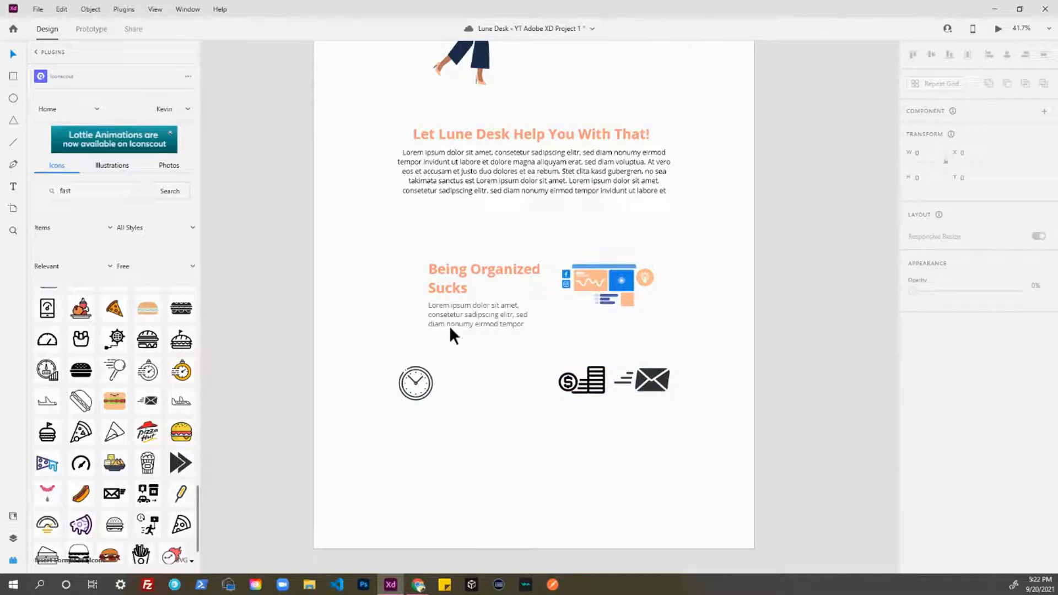
Step: Add the heading text "Save Time" just below the clock icon
key(t)
click(404, 408)
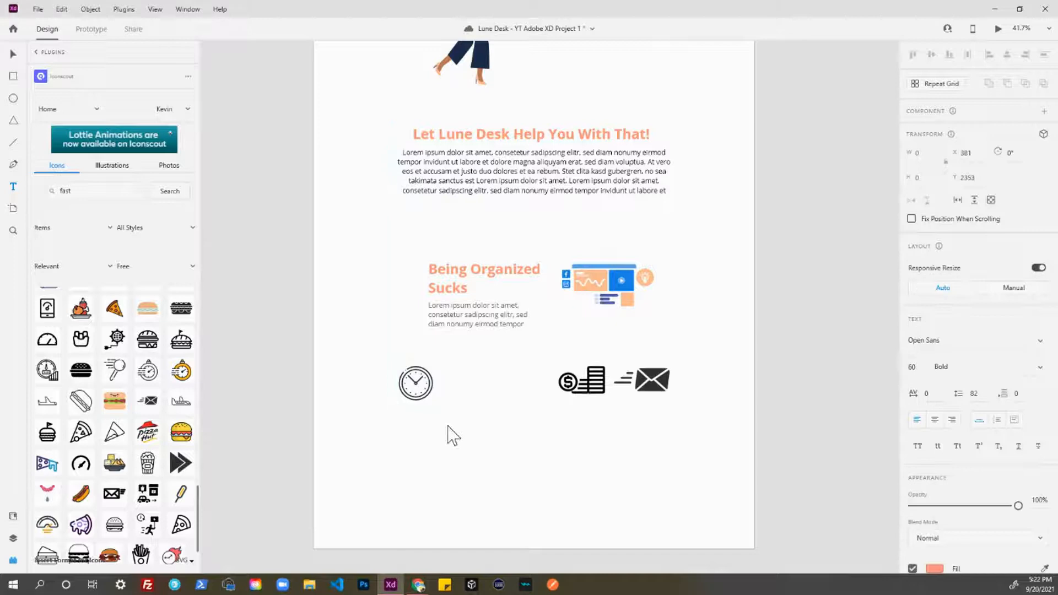
text(Save Time)
key(Escape)
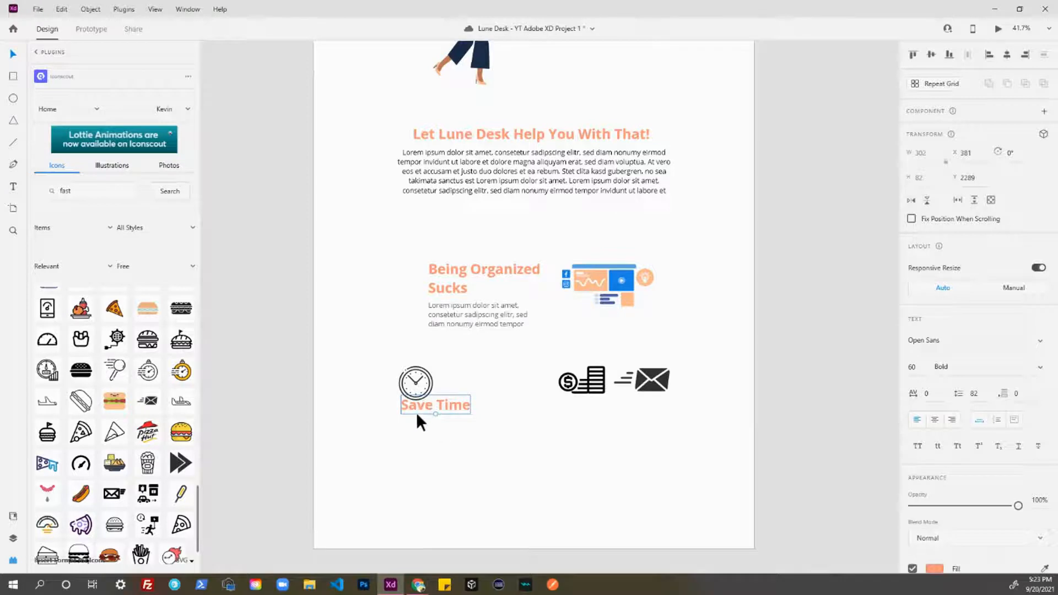
mouse_move(420, 411)
mouse_down()
mouse_move(407, 415)
mouse_move(421, 414)
mouse_up()
Step: Set the "Save Time" heading's font size to 40 and center it under the clock at about X 345, Y 2312
click(913, 366)
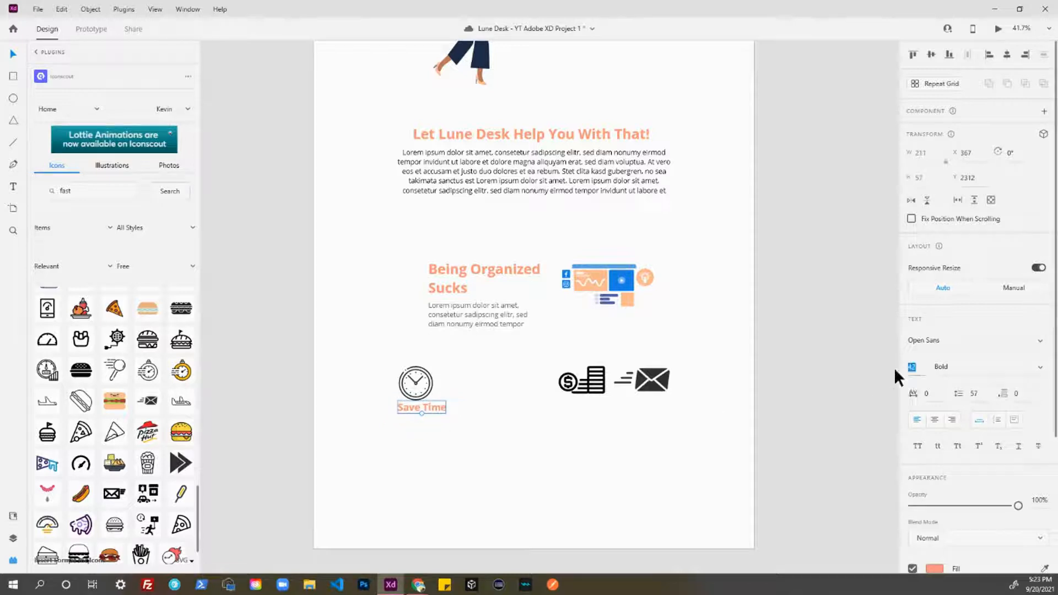
text(40)
key(Return)
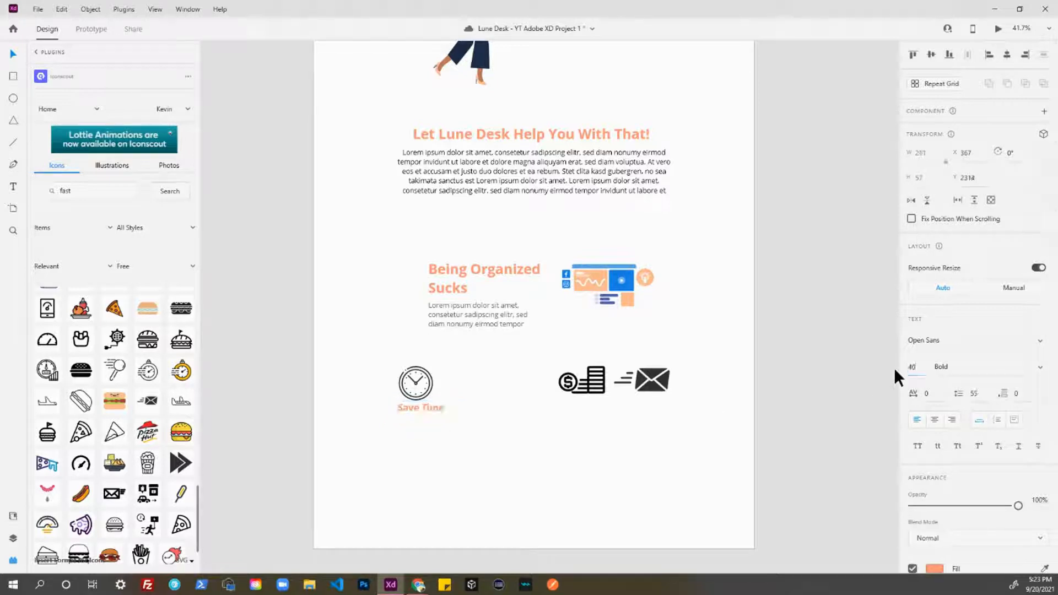
drag(428, 408, 423, 408)
click(427, 419)
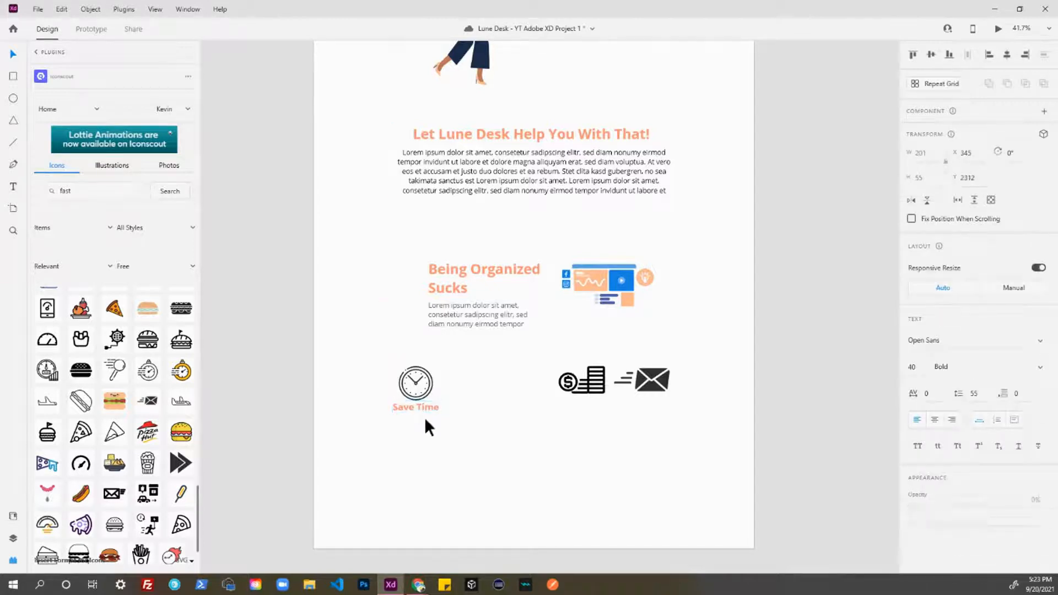
Step: Duplicate the "Being Organized Sucks" paragraph below the "Save Time" heading at about X 264, Y 2379 and center-align its text
click(461, 322)
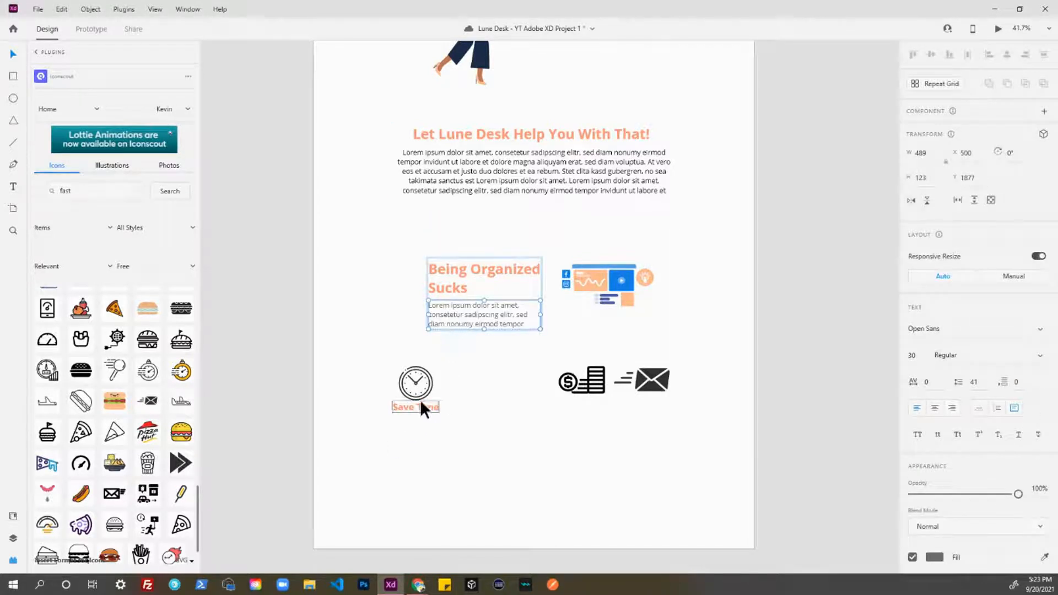
click(419, 406)
click(467, 326)
alt+drag(468, 326, 418, 423)
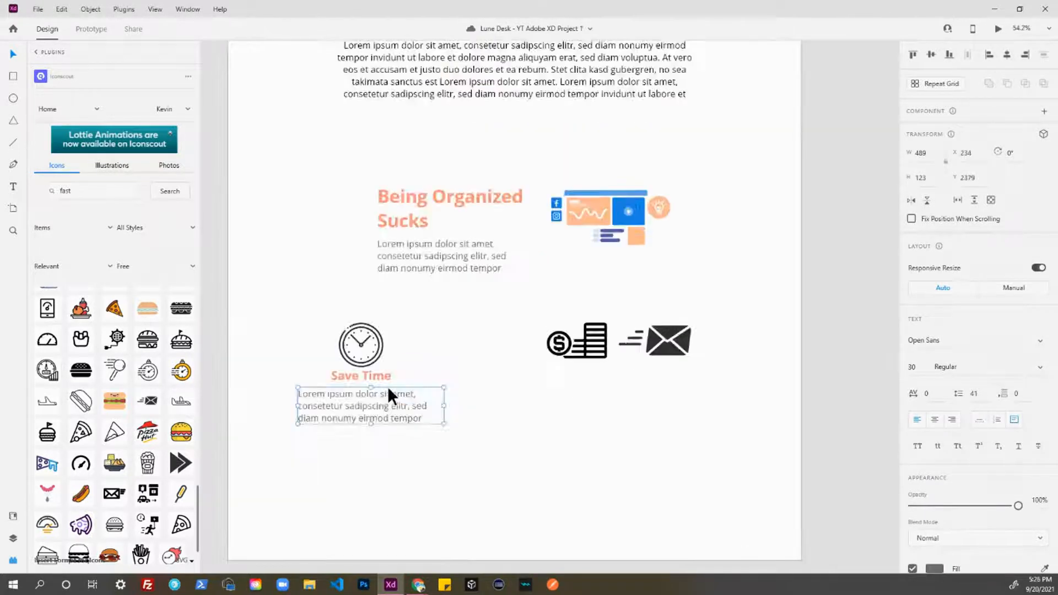
drag(386, 407, 395, 406)
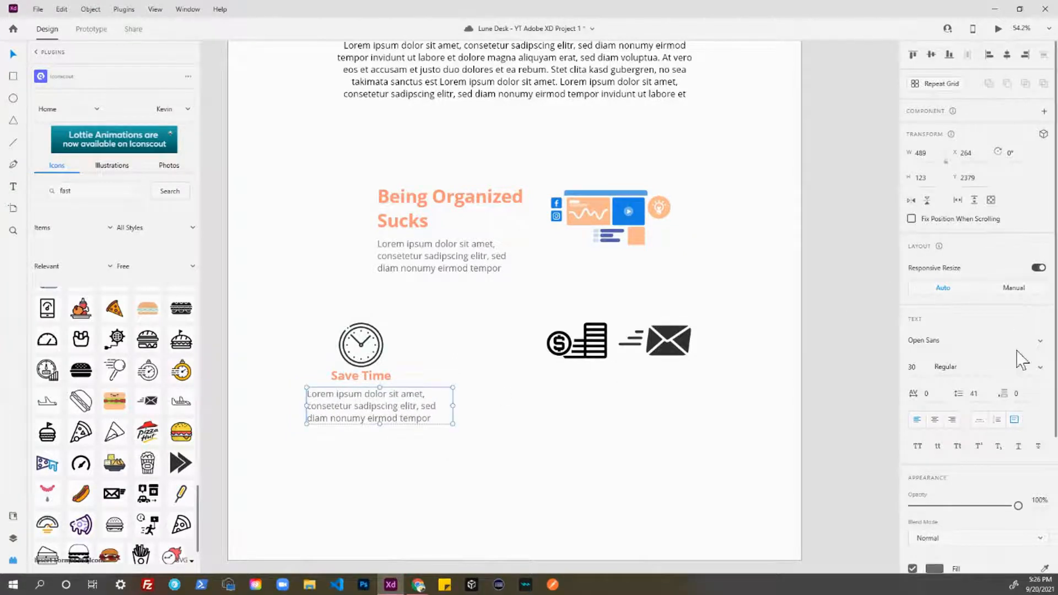
click(934, 420)
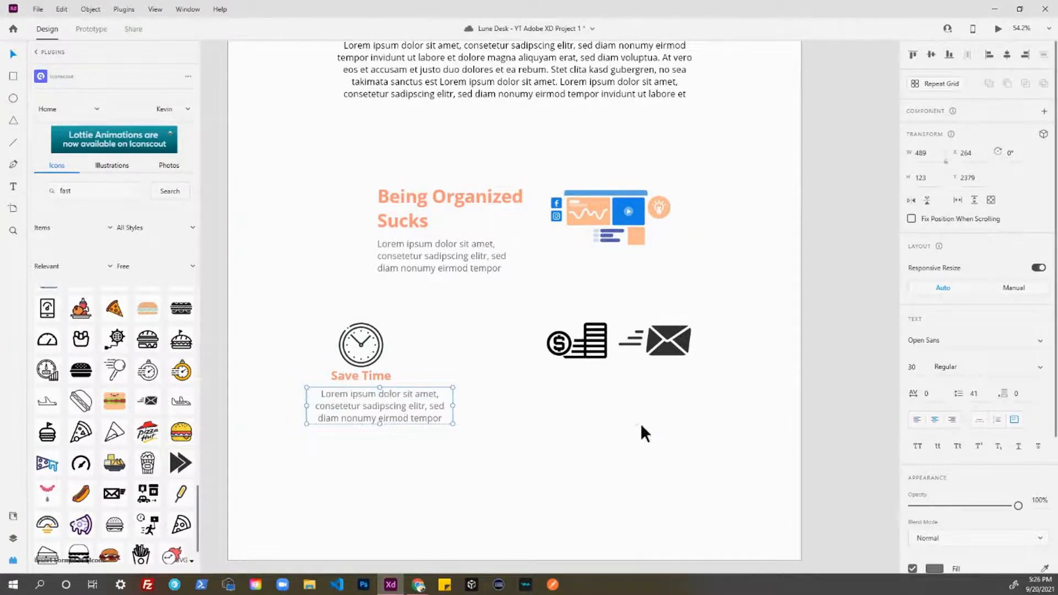
Step: Align the clock icon, "Save Time" heading and paragraph to one another along their horizontal centers
drag(396, 466, 338, 336)
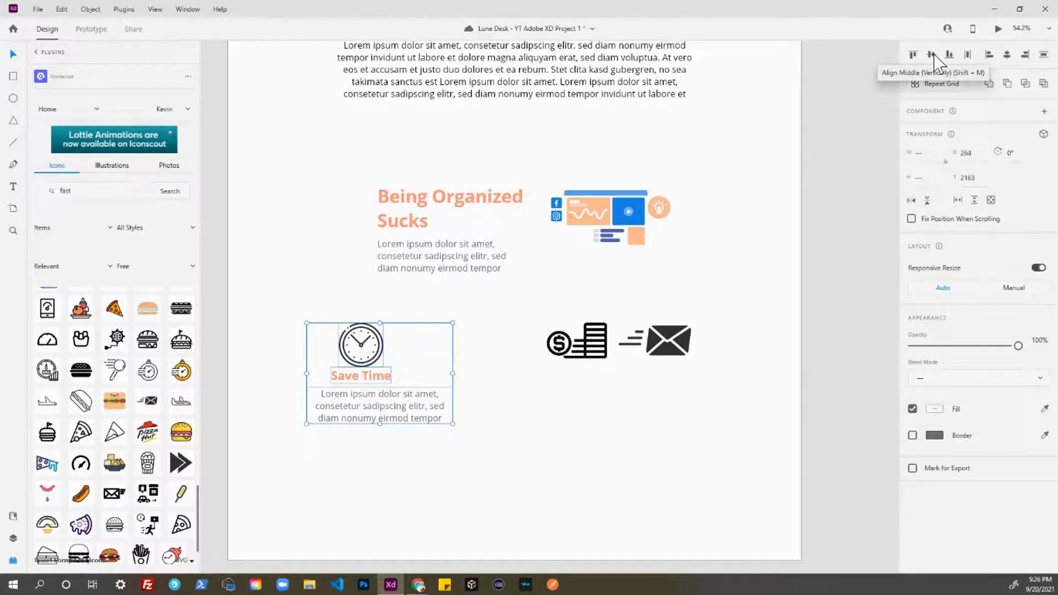
click(1006, 56)
click(411, 457)
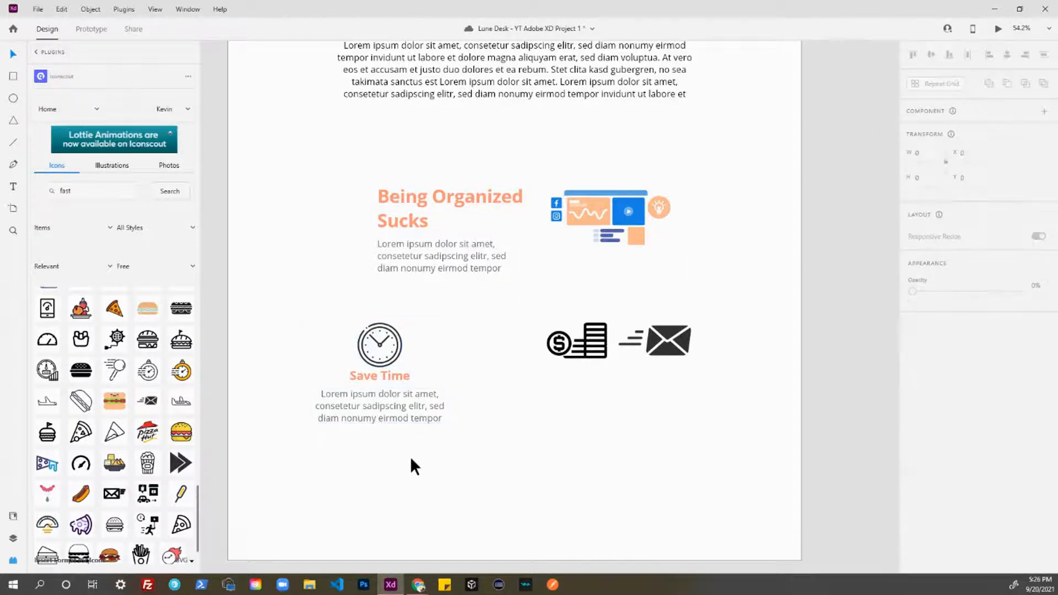
Step: Move the paragraph under "Save Time" up to about Y 2368 so it sits directly beneath the heading
click(378, 415)
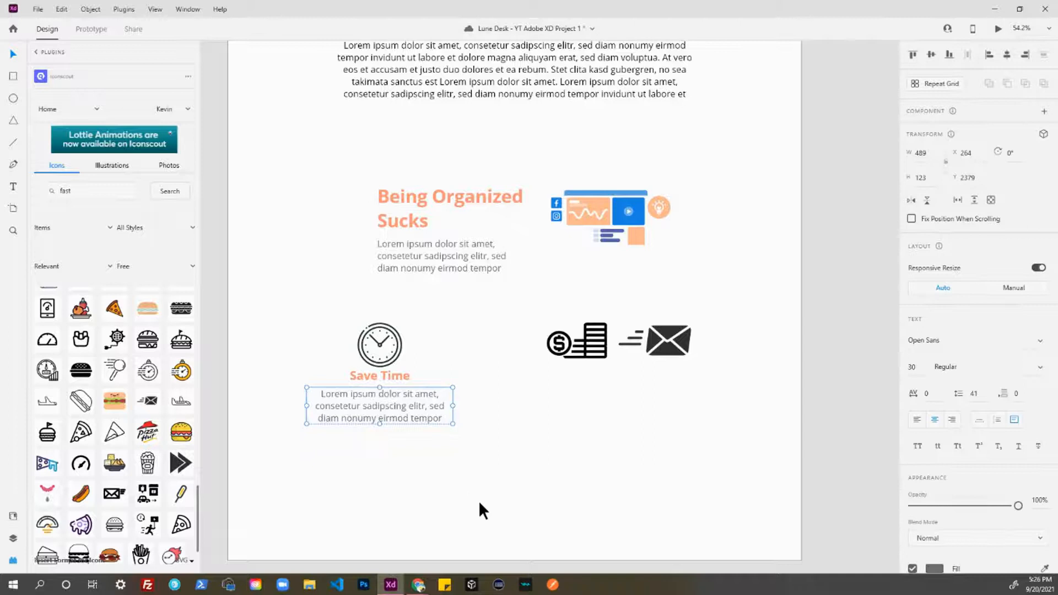
scroll(422, 409, up, 5)
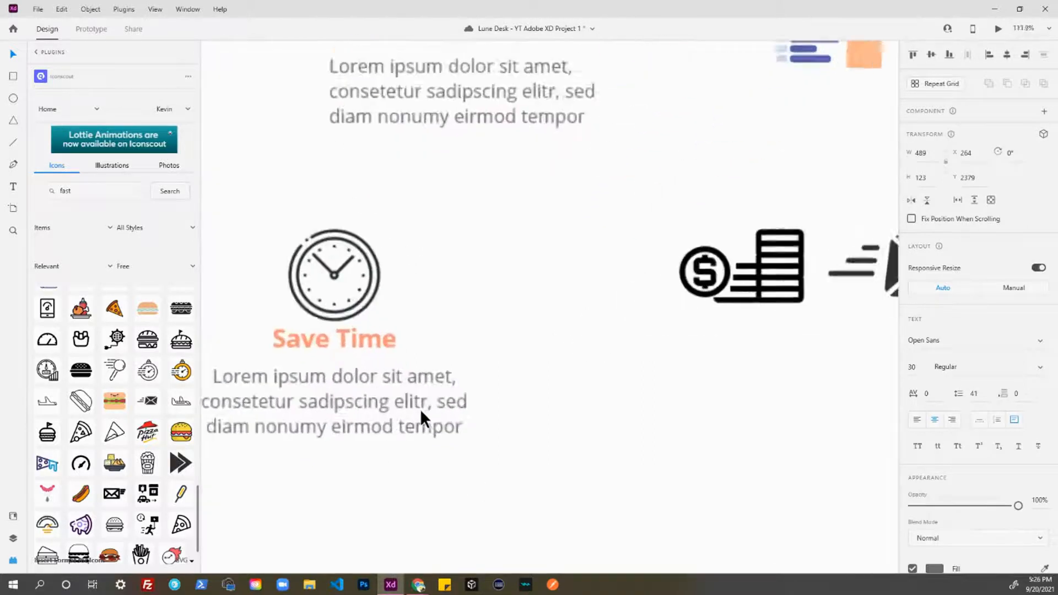
drag(480, 357, 548, 371)
key(Escape)
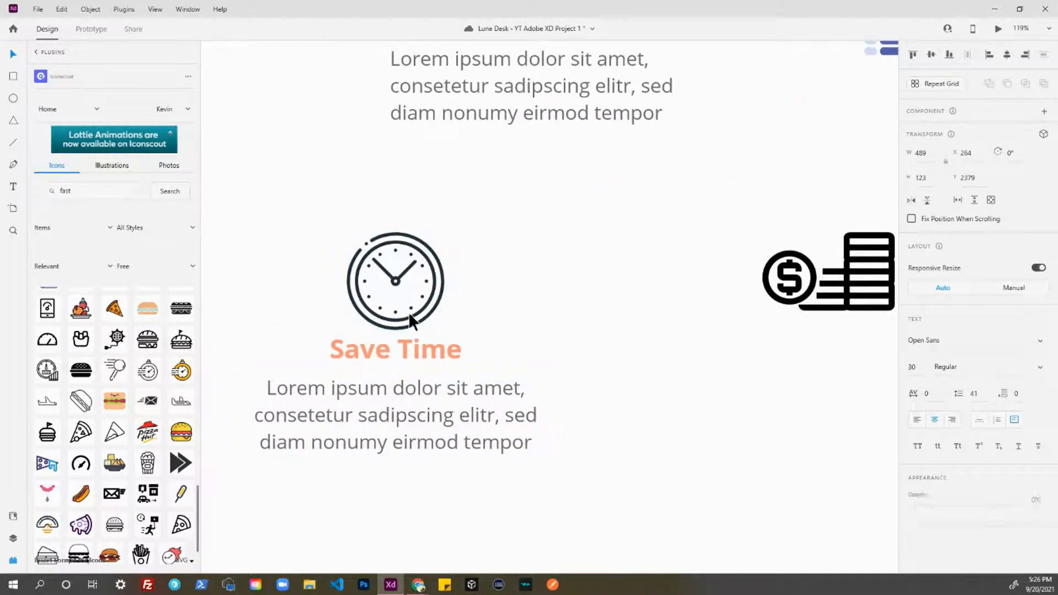
click(408, 325)
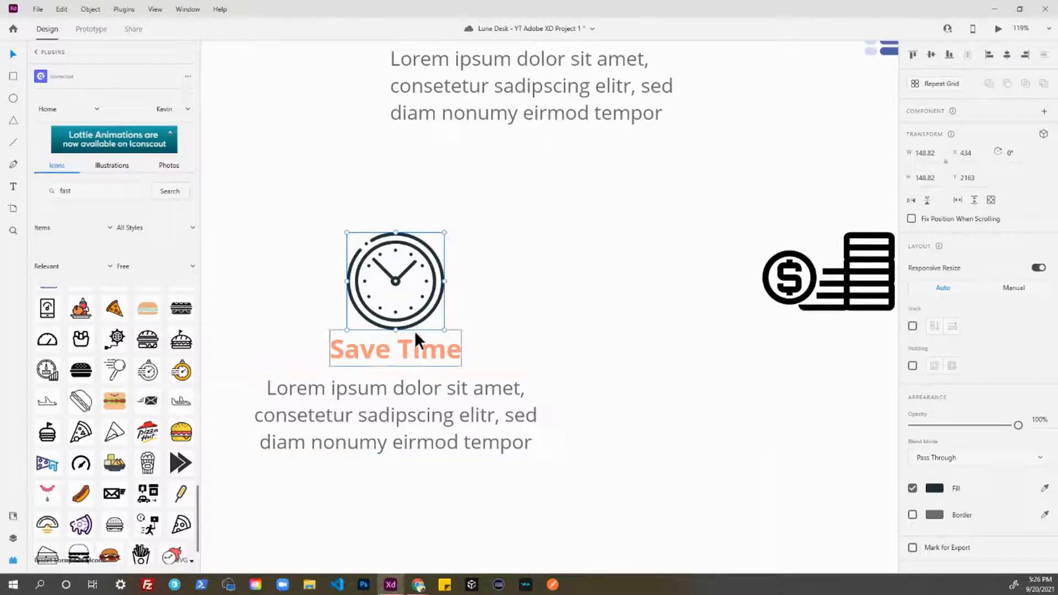
click(418, 345)
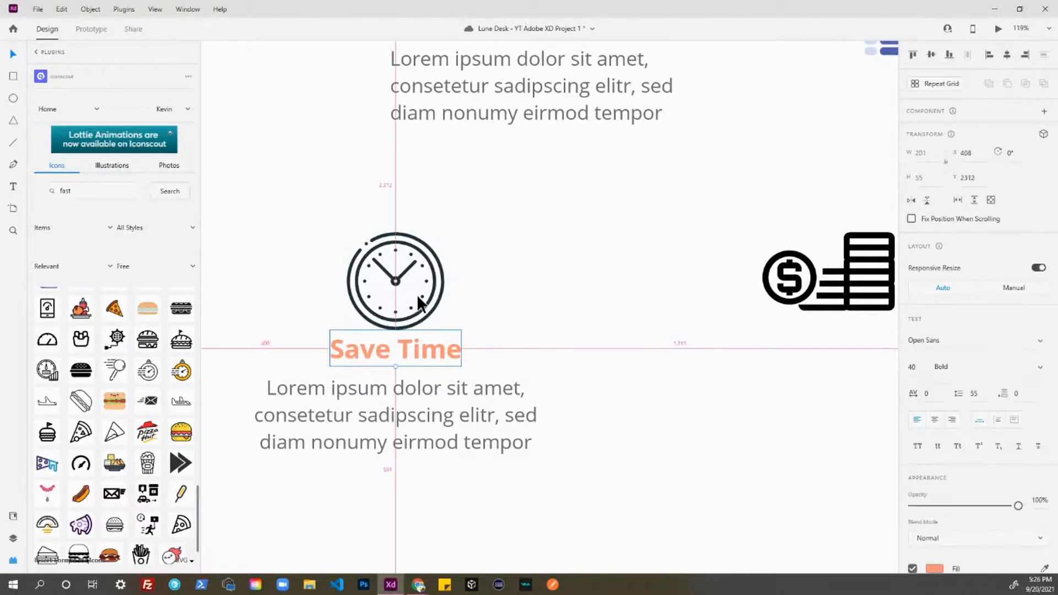
click(414, 386)
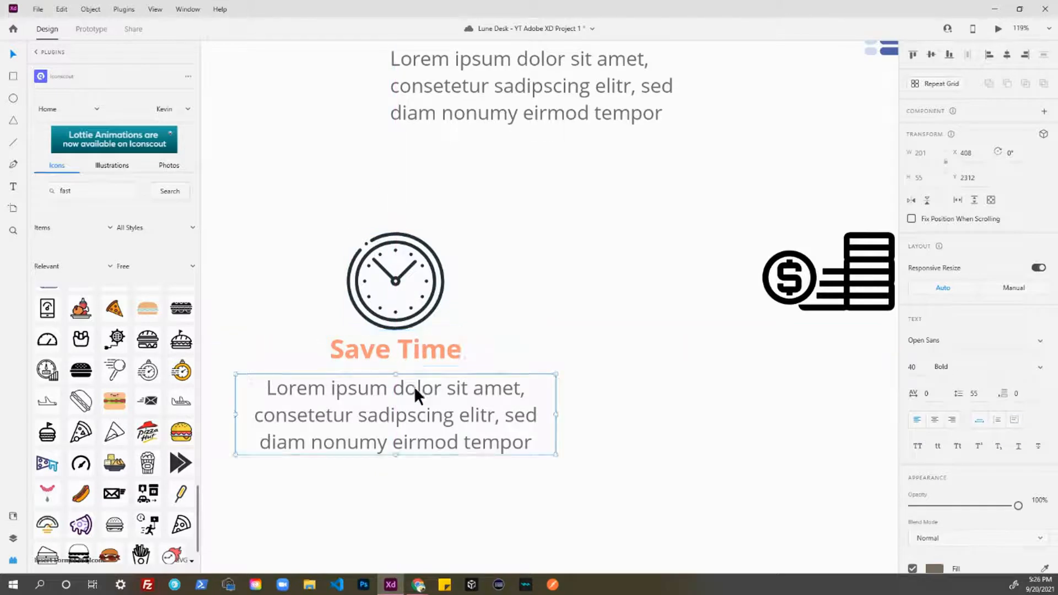
drag(419, 397, 419, 389)
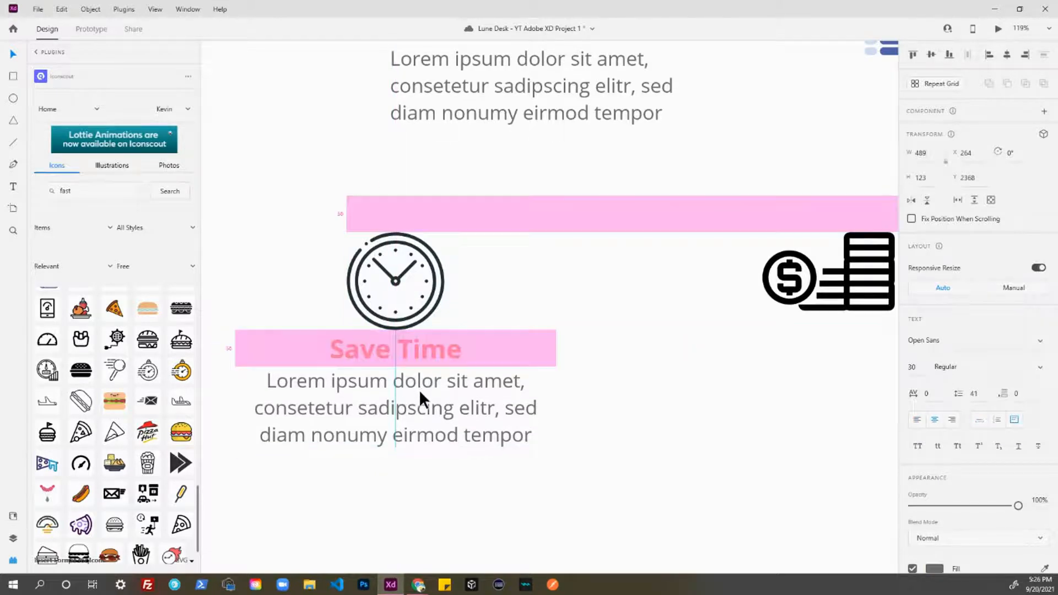
scroll(408, 473, down, 2)
scroll(408, 474, down, 3)
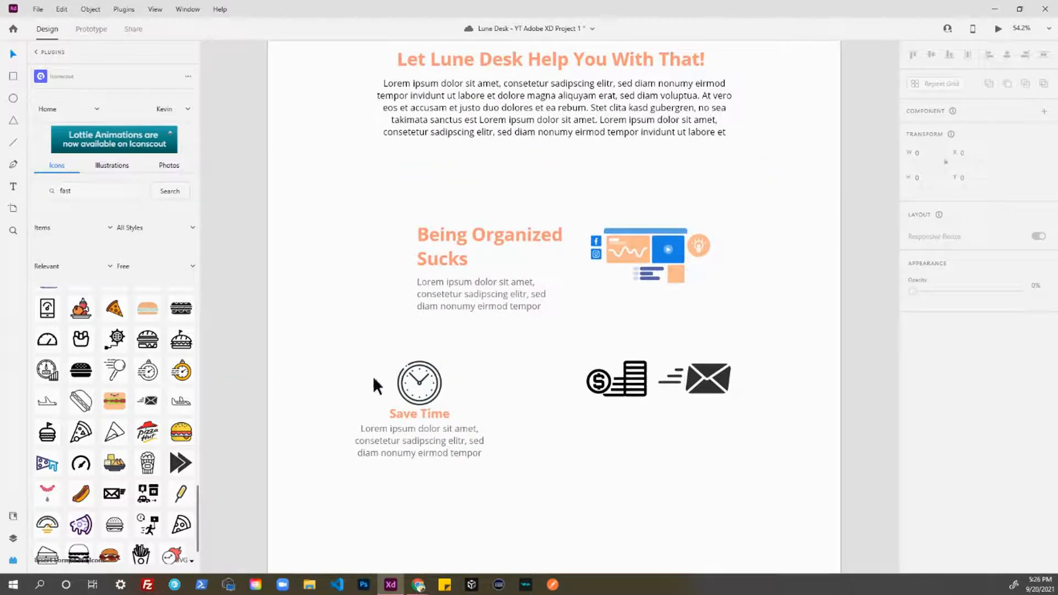
Step: Draw a rectangle about 540 wide and 434 high around the "Save Time" icon, heading and paragraph, at about X 236, Y 2127
drag(335, 338, 495, 478)
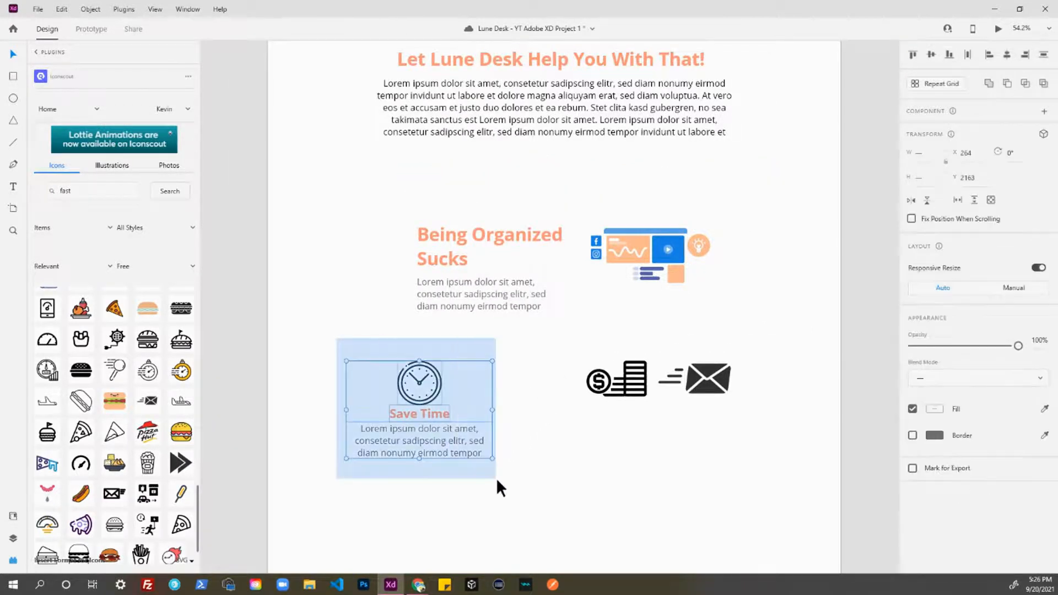
scroll(551, 469, down, 2)
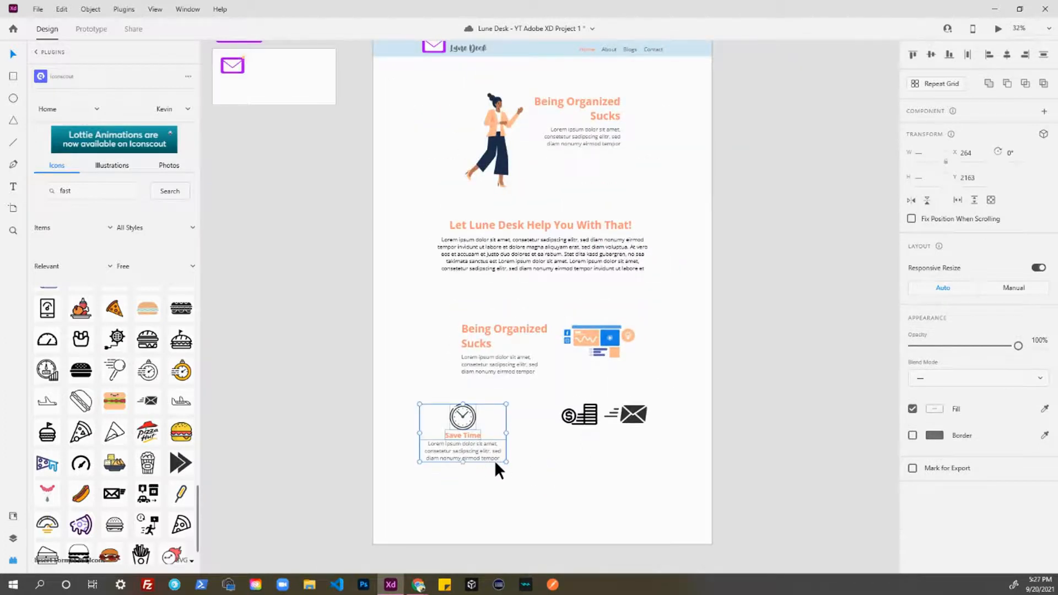
scroll(494, 460, up, 2)
click(445, 487)
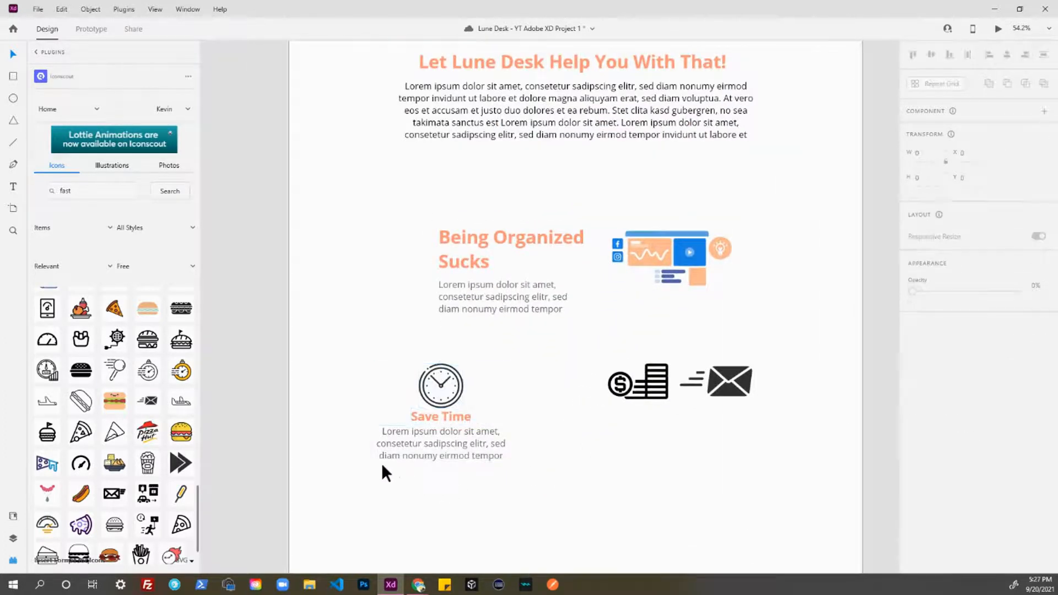
key(r)
drag(360, 353, 521, 482)
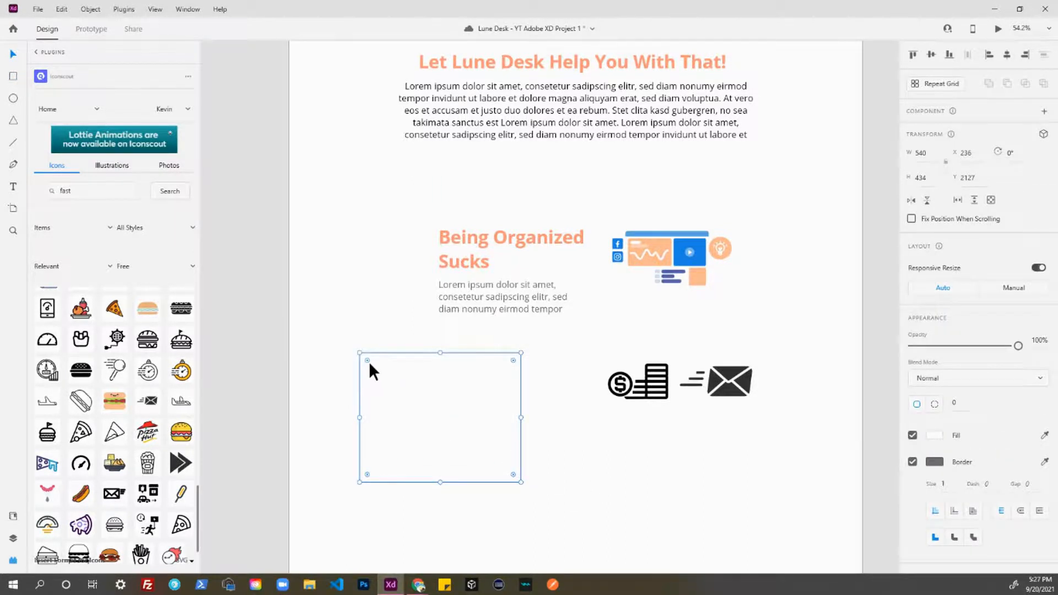
Step: Round the rectangle's corners to a radius of about 28 and place it behind the clock, heading and paragraph
scroll(368, 361, up, 5)
drag(356, 349, 363, 357)
scroll(537, 432, down, 3)
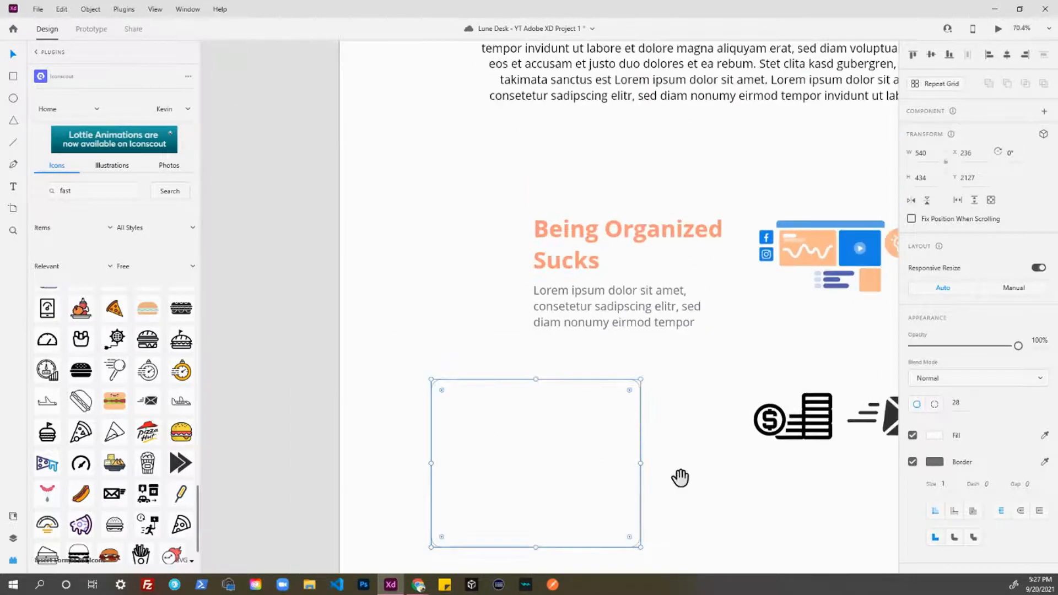
scroll(661, 435, down, 2)
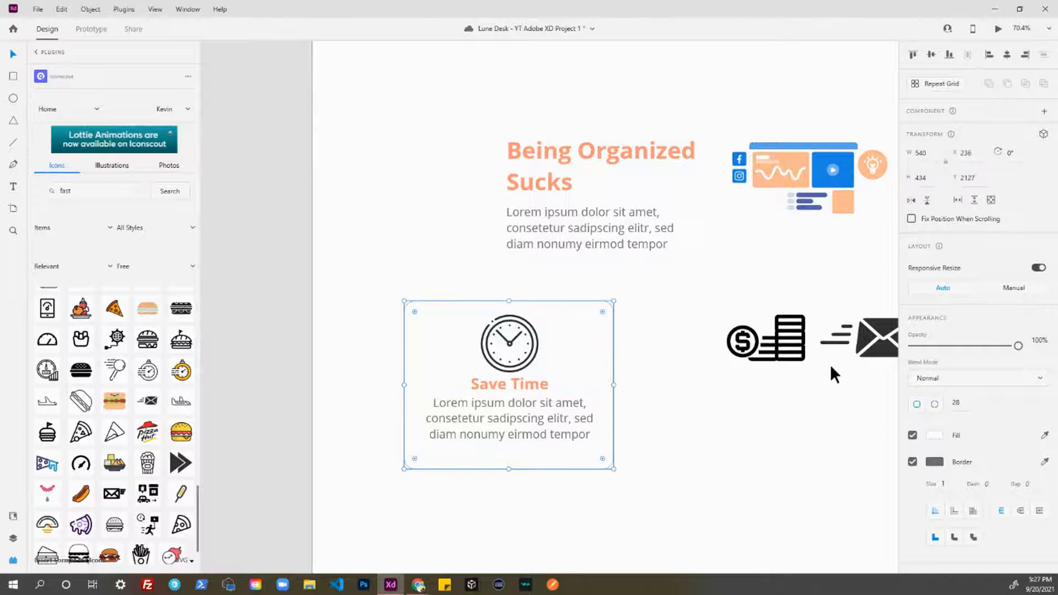
Step: Remove the border from the "Save Time" background rectangle and fill it with the saved blue swatch #5CA4E6
click(912, 462)
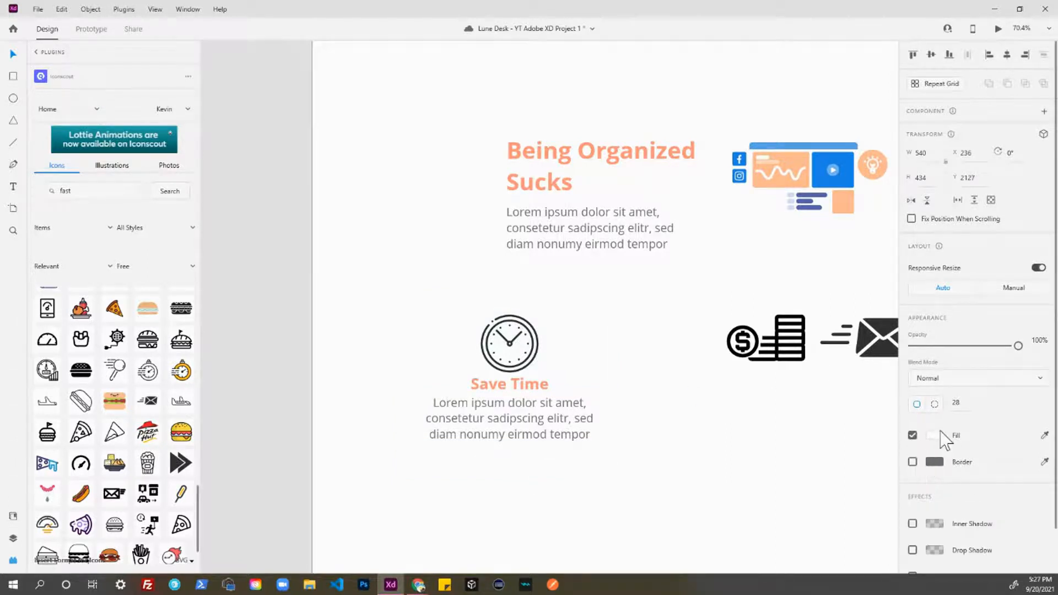
click(934, 437)
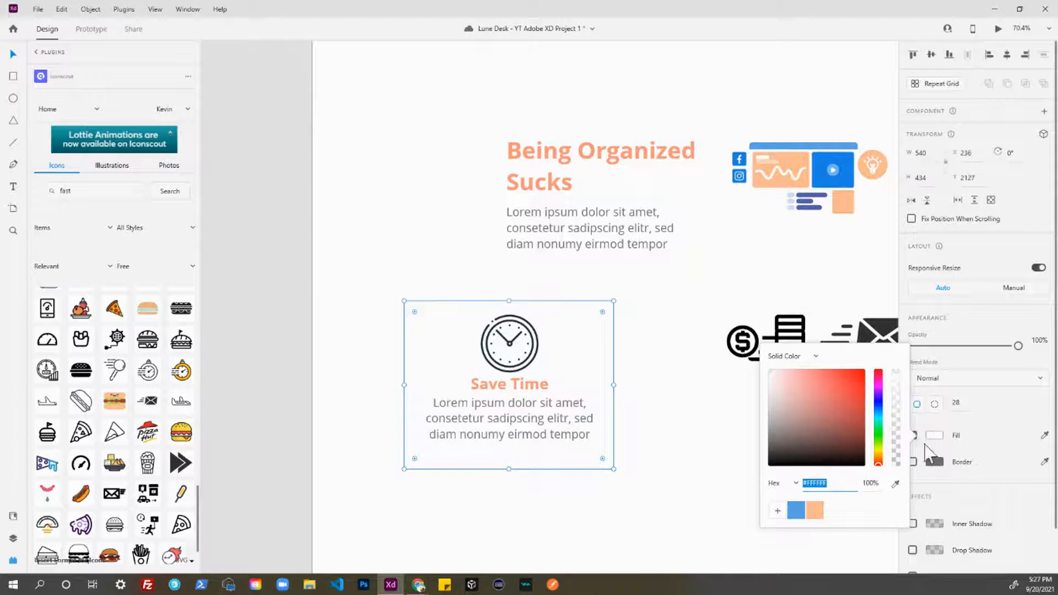
click(801, 514)
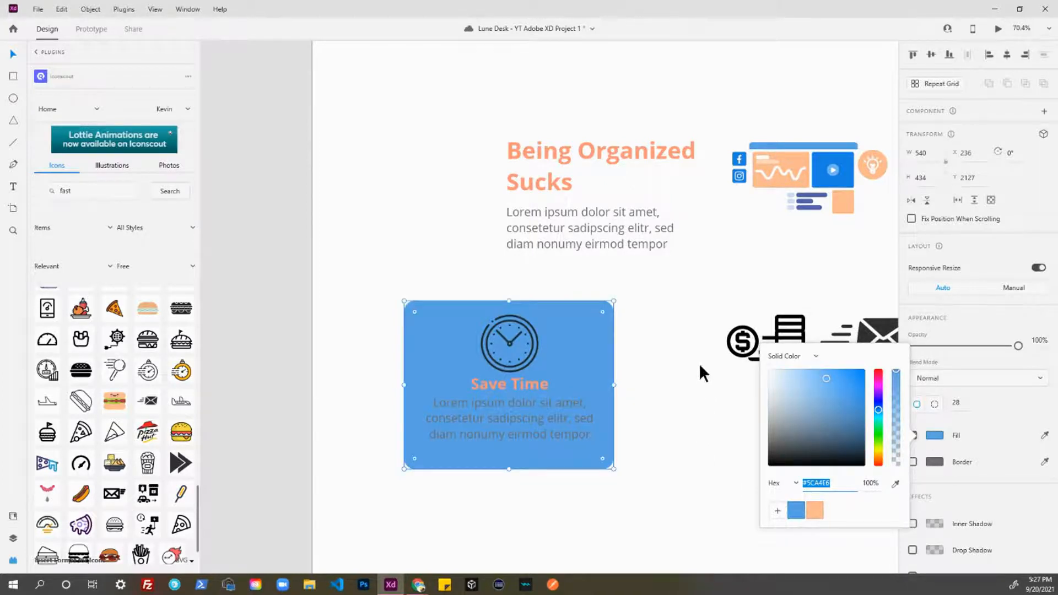
click(630, 362)
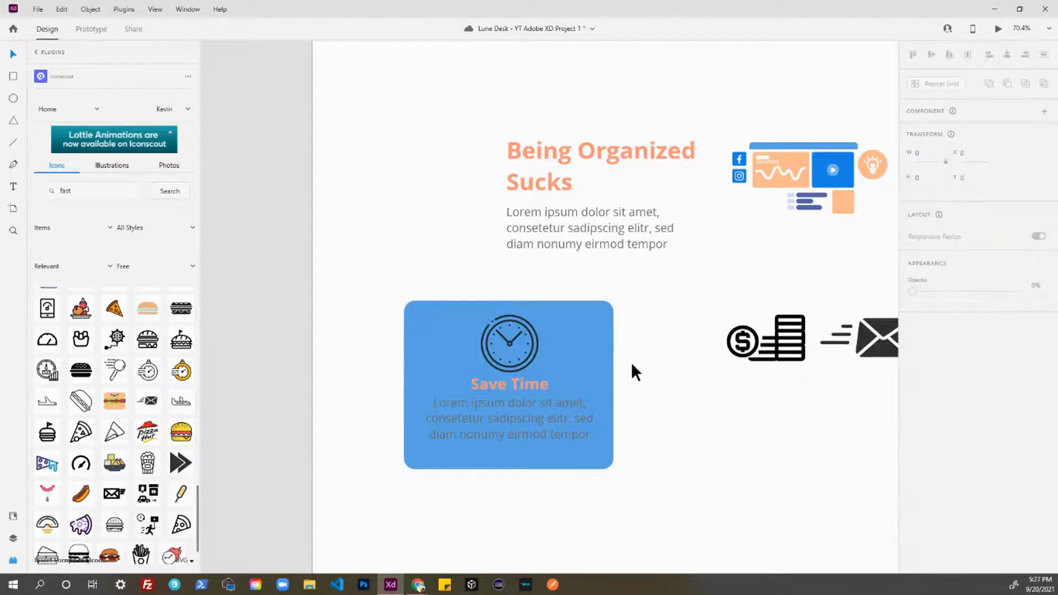
Step: Show the document assets and recolor the "Save Time" background rectangle with the light blue document color #D1E8F7
key(ctrl+shift+i)
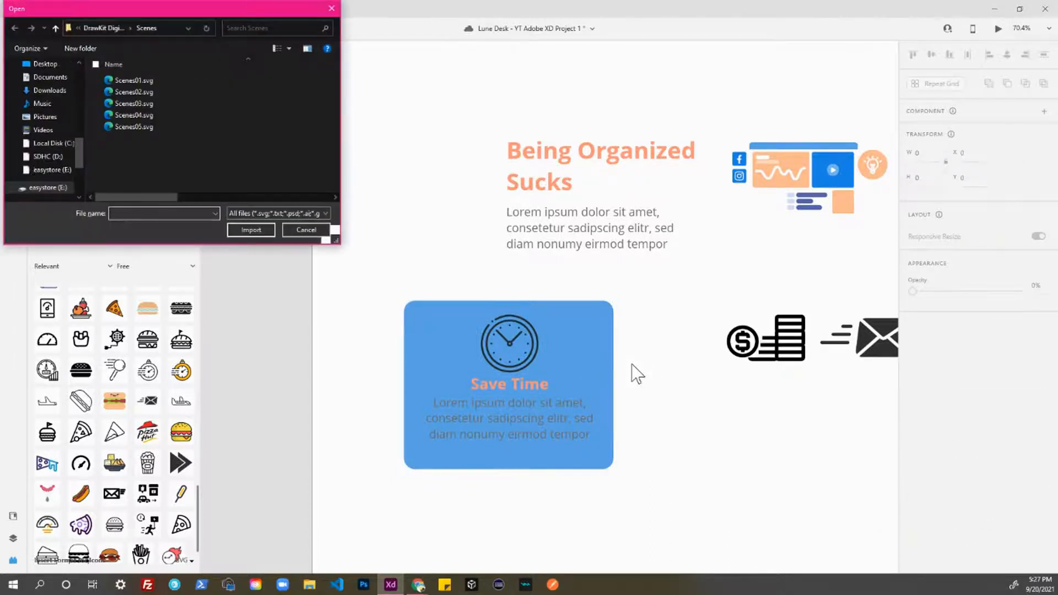
key(Escape)
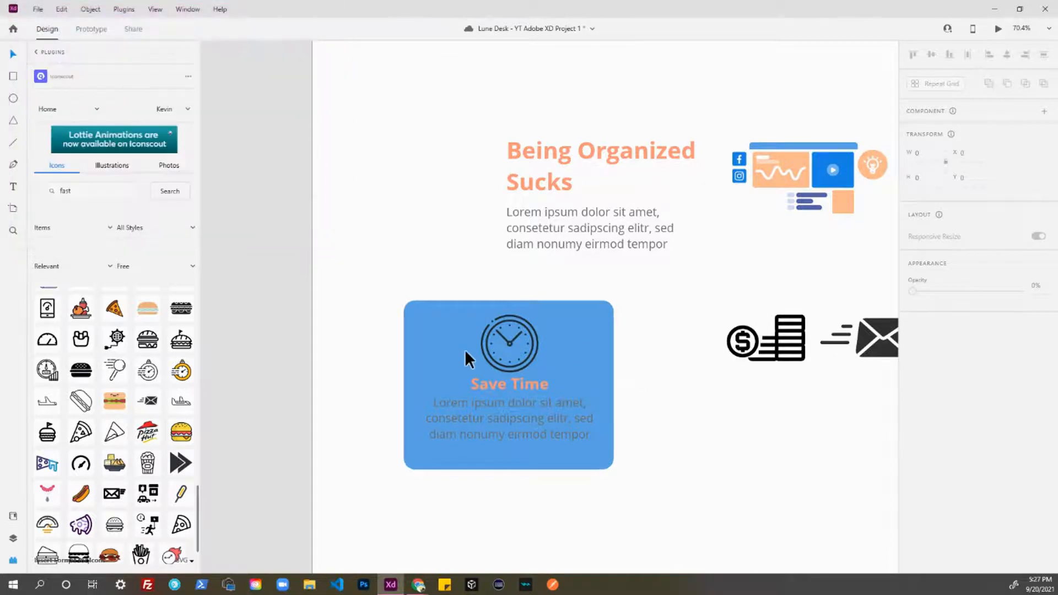
key(ctrl+shift+y)
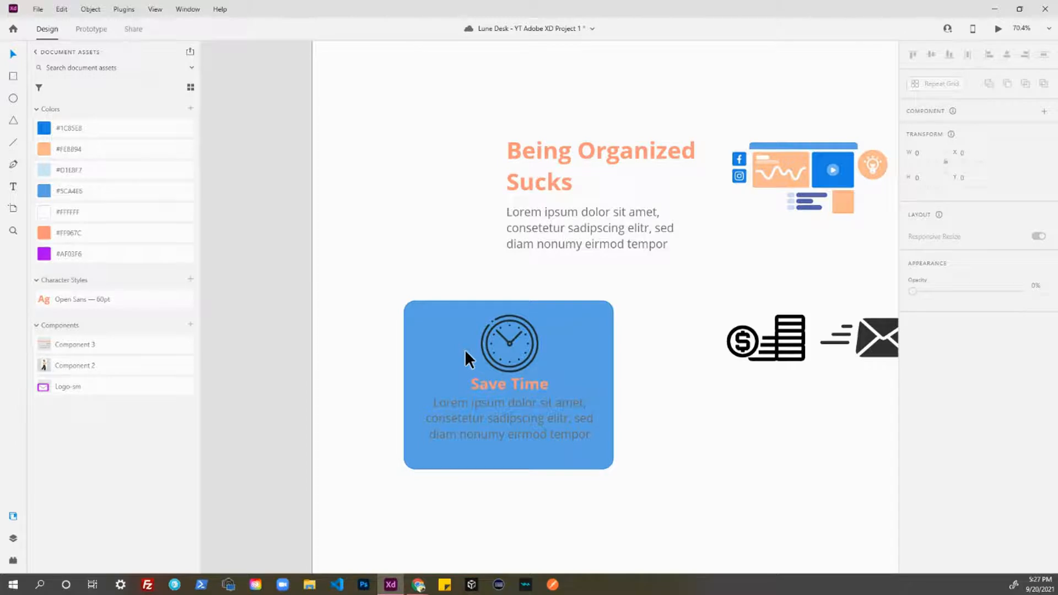
click(408, 327)
click(44, 169)
click(573, 518)
scroll(574, 508, down, 5)
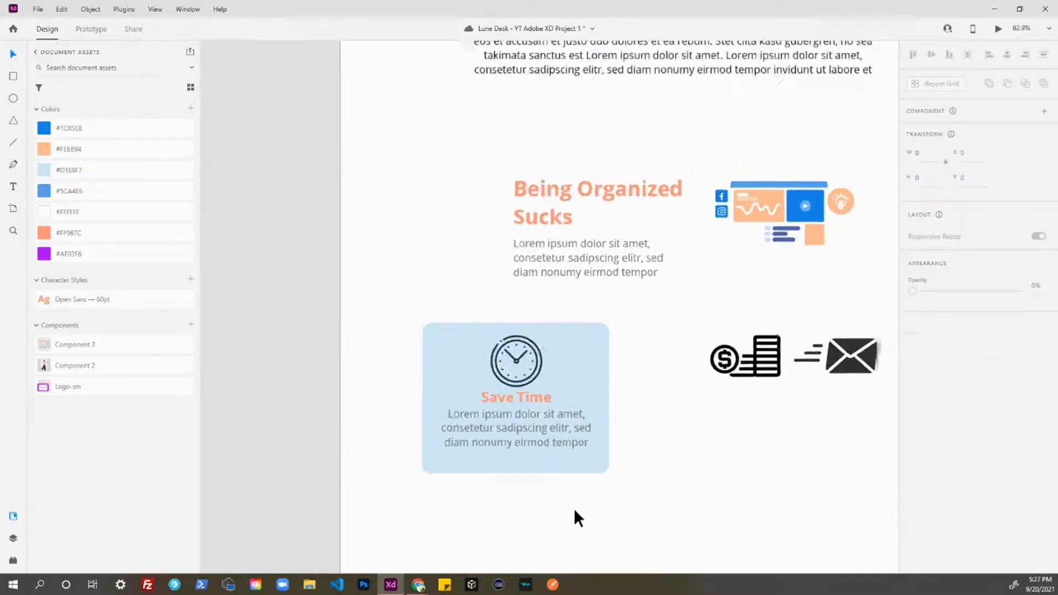
Step: Narrow the light blue background rectangle symmetrically about its center to a width of about 494
drag(654, 479, 566, 484)
scroll(561, 480, up, 2)
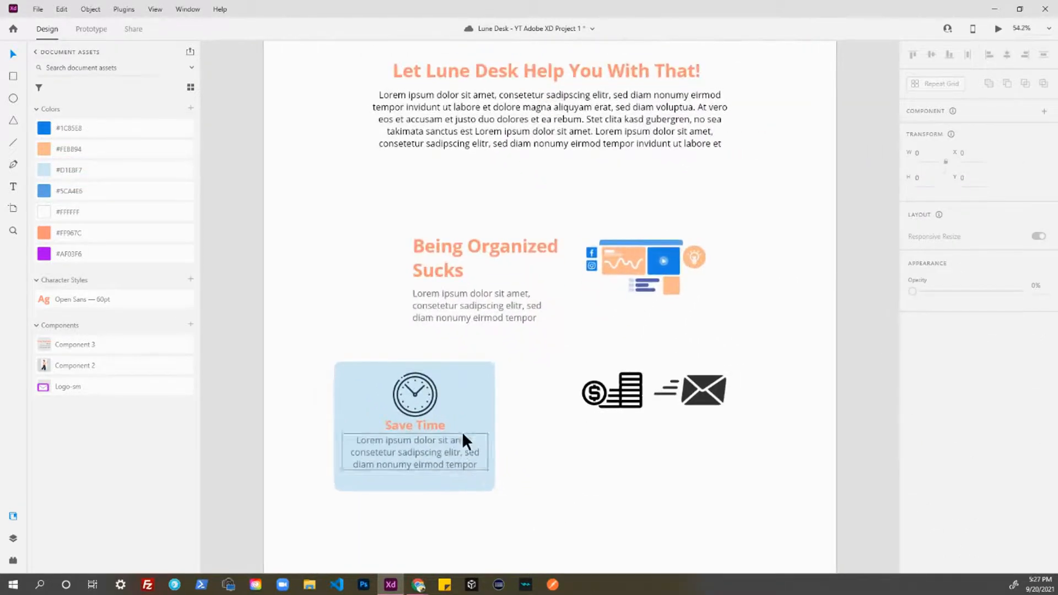
click(423, 415)
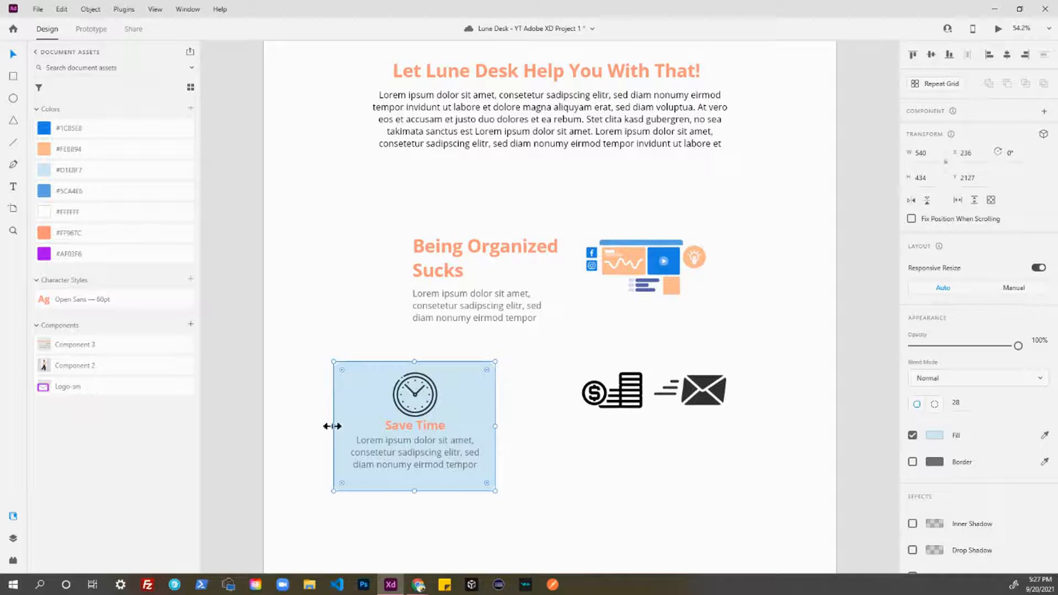
key(alt)
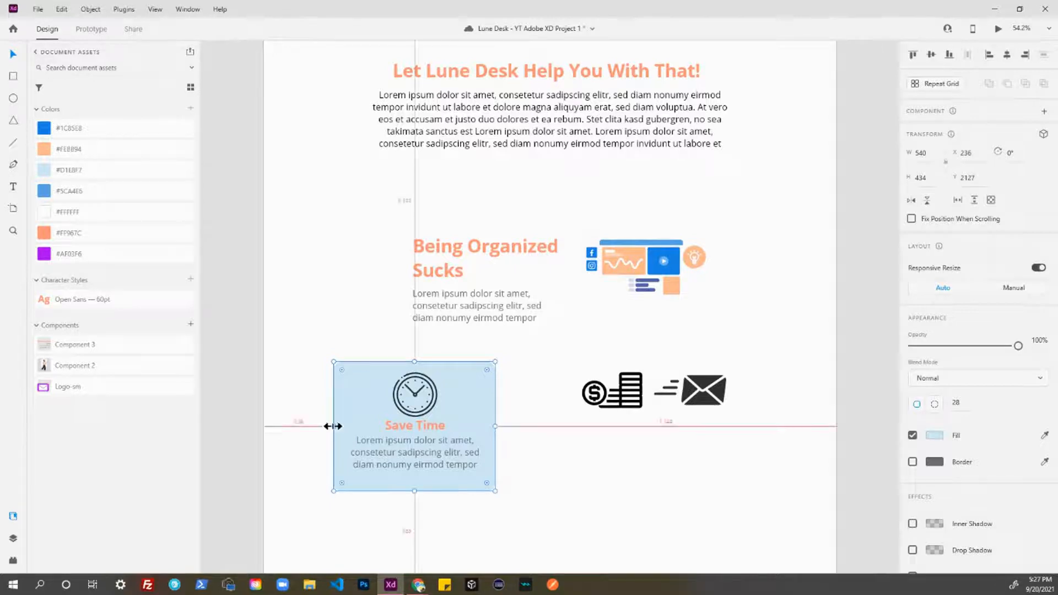
drag(333, 426, 341, 425)
click(579, 432)
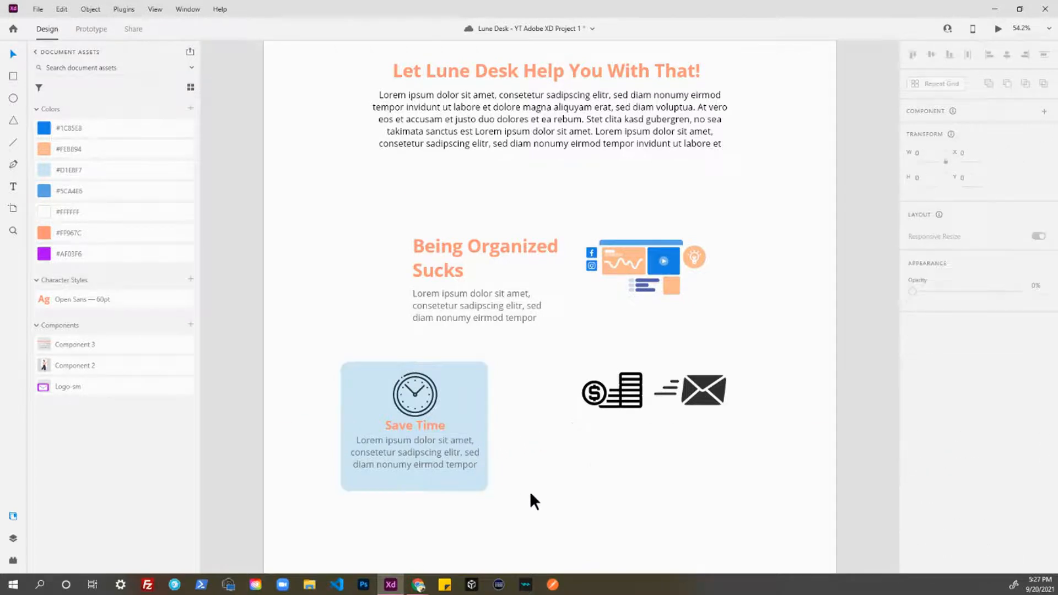
Step: Group the clock icon, "Save Time" heading and paragraph together, leaving the background rectangle out of the group
scroll(526, 492, up, 2)
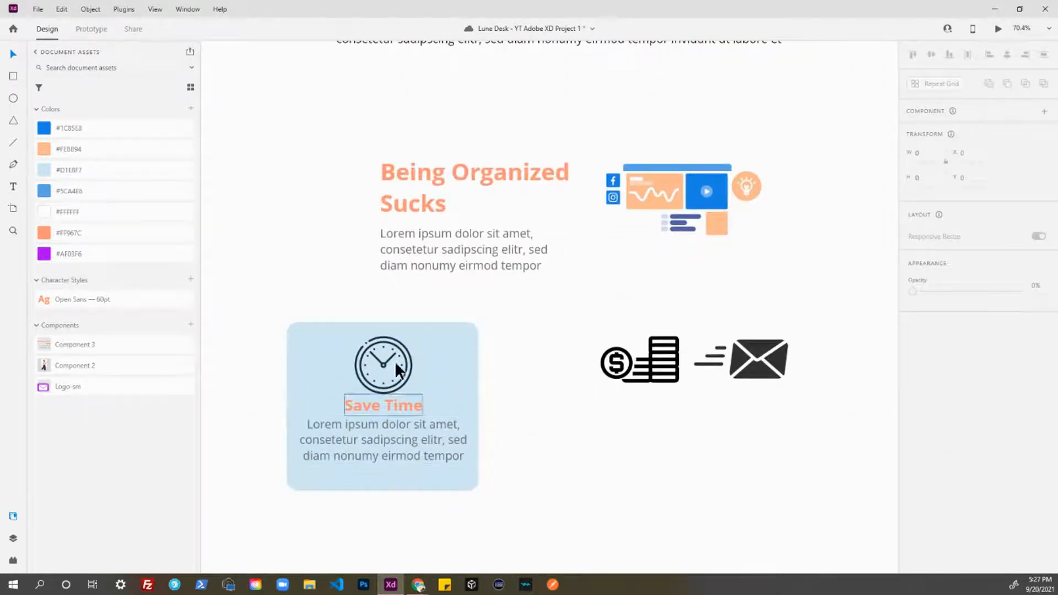
drag(264, 319, 368, 376)
double_click(392, 379)
shift+click(384, 405)
shift+click(382, 435)
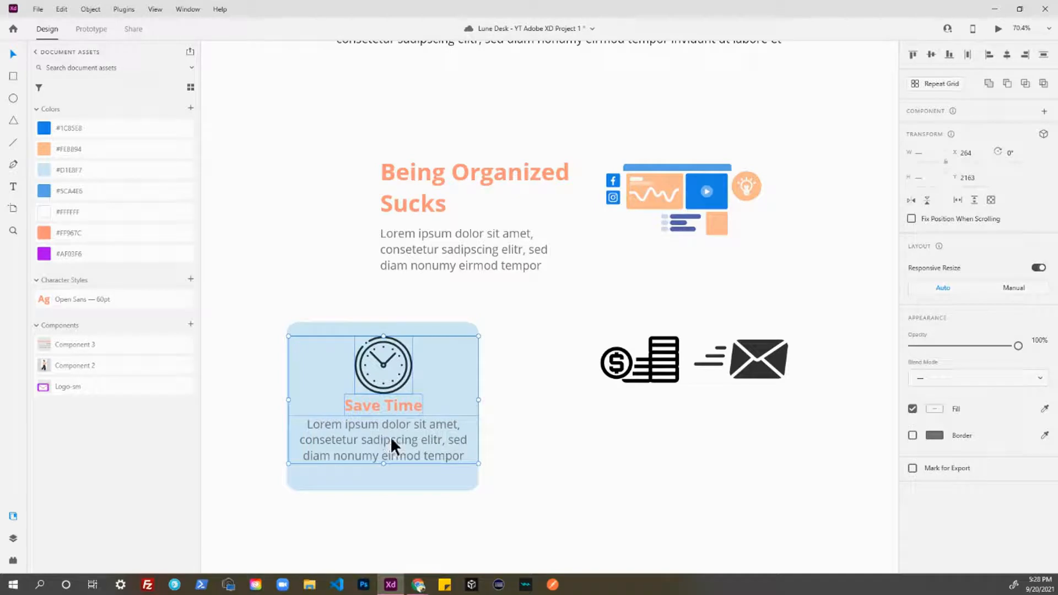
key(ctrl+g)
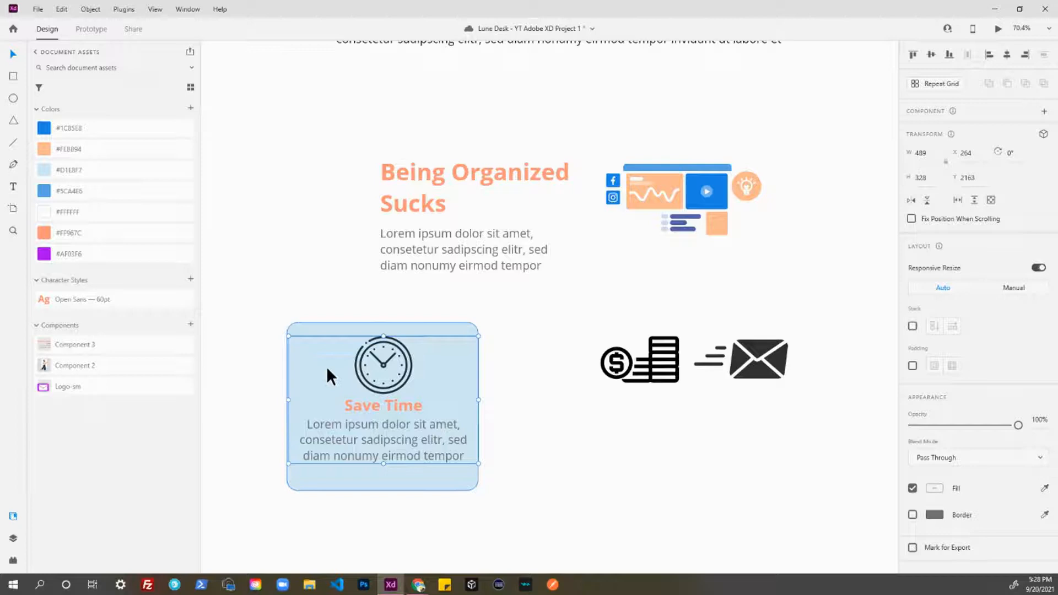
click(559, 398)
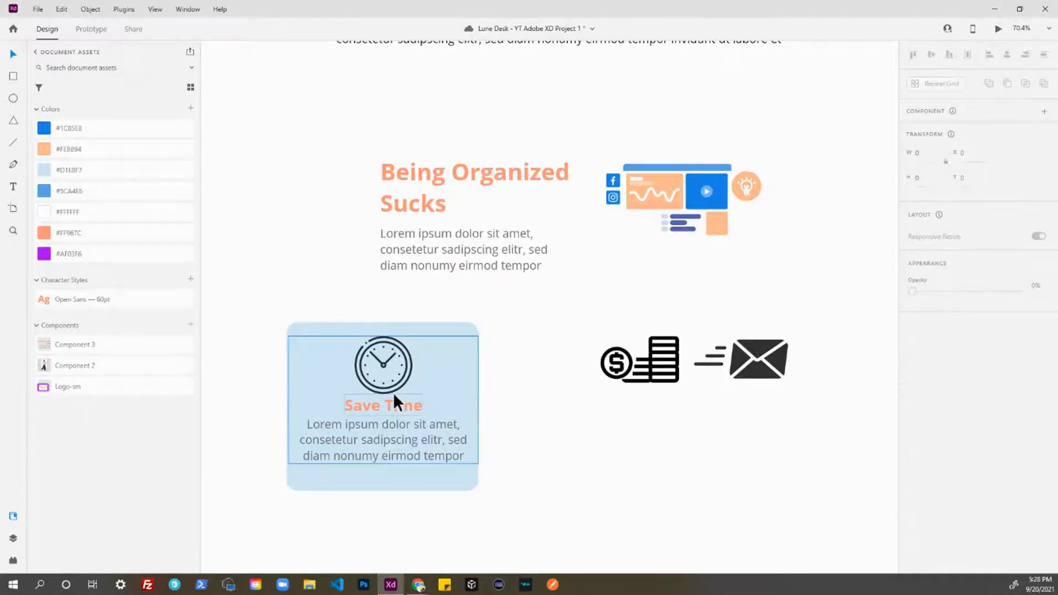
Step: Center the clock, heading and paragraph group horizontally on the light blue background rectangle
click(391, 380)
click(392, 389)
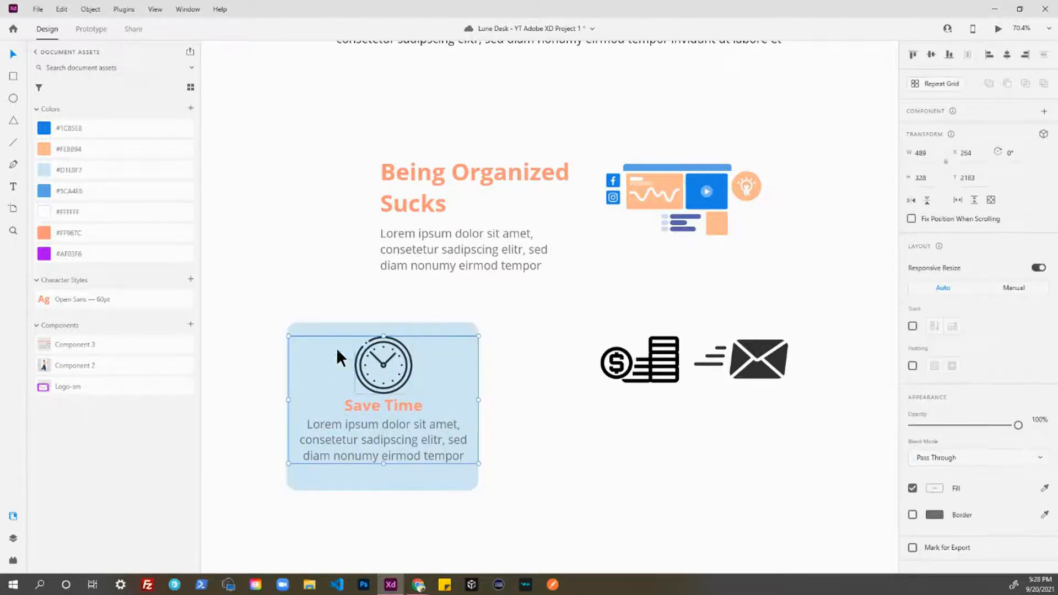
shift+click(316, 329)
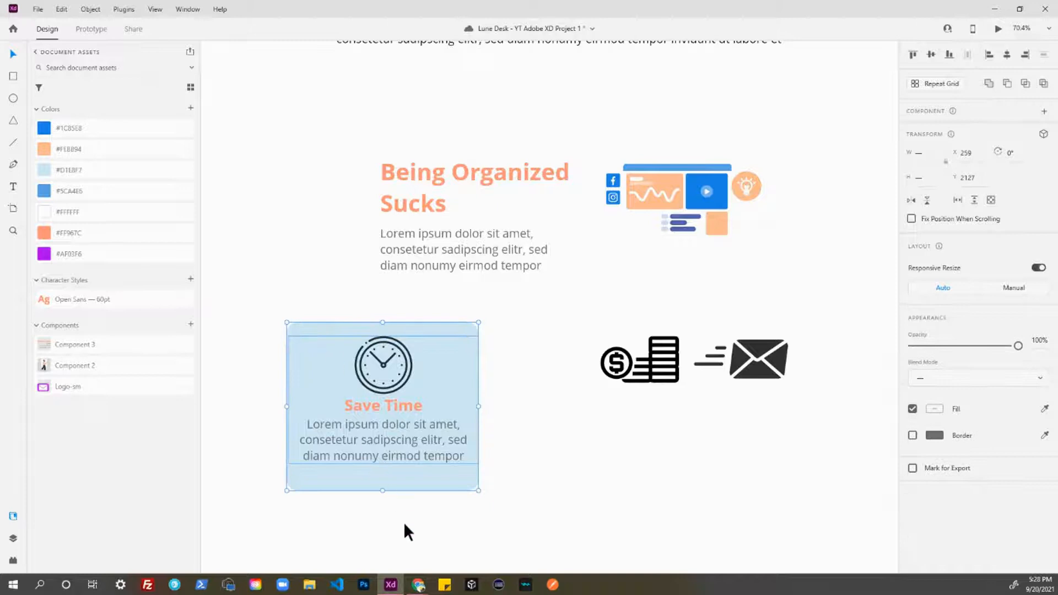
key(shift+c)
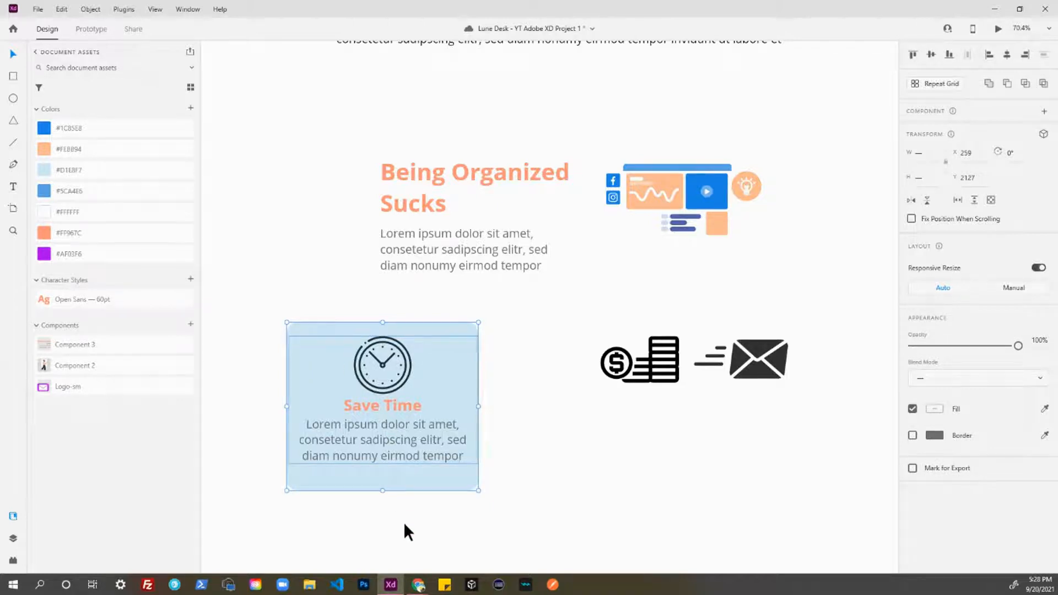
scroll(386, 474, up, 2)
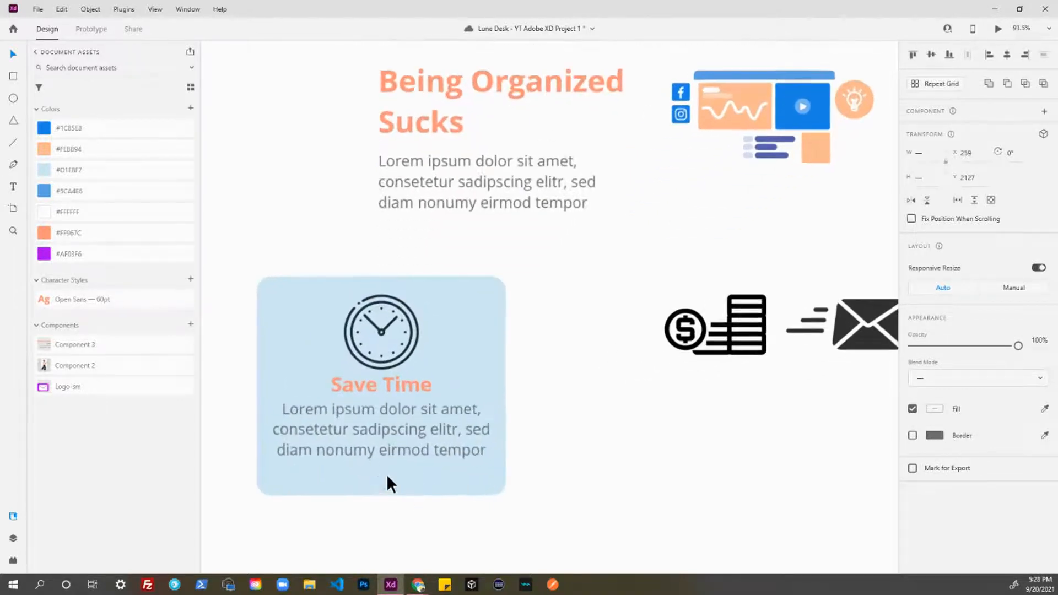
scroll(361, 468, up, 4)
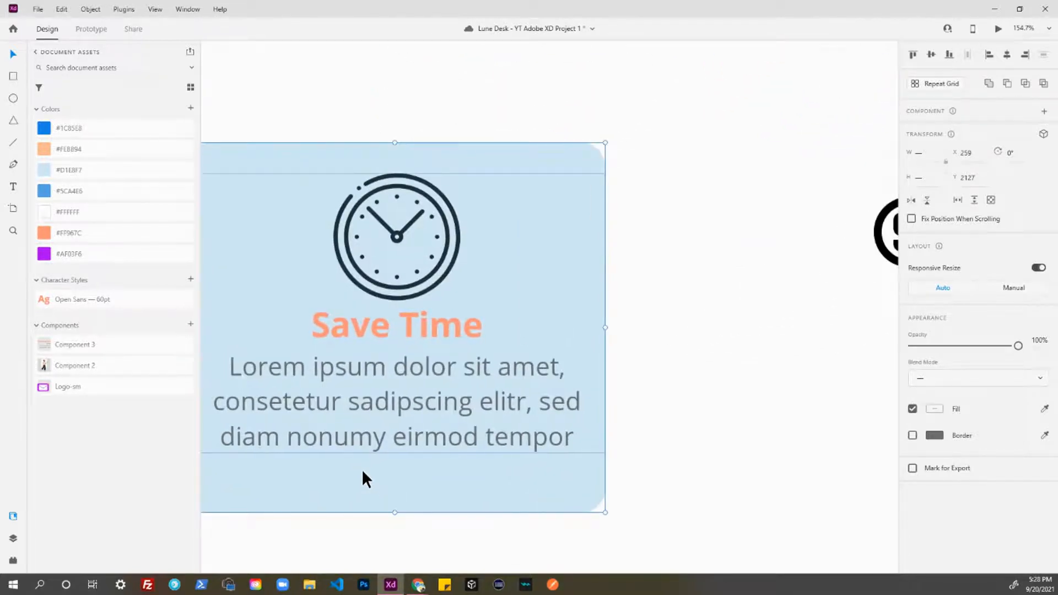
scroll(375, 449, down, 5)
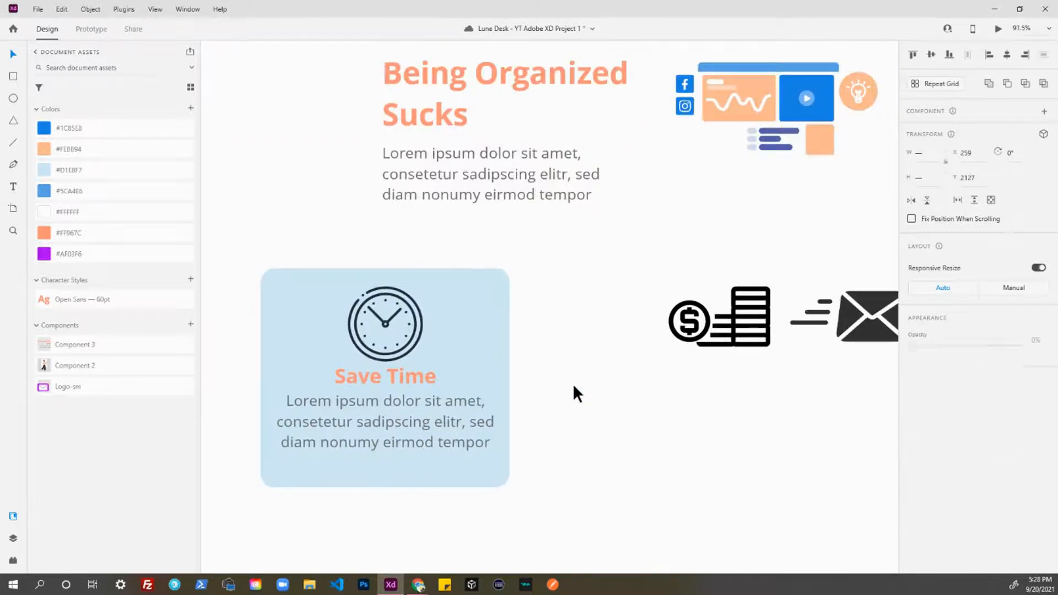
click(572, 388)
scroll(573, 391, down, 2)
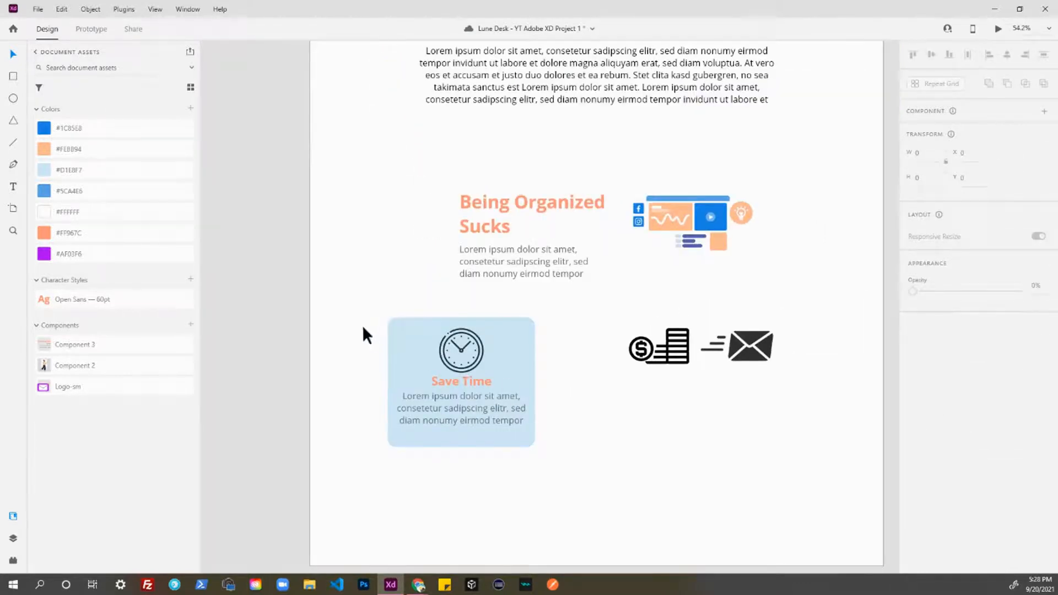
Step: Move the money and flying envelope icons together off the artboard to about X -626, Y 1943
drag(588, 394, 526, 405)
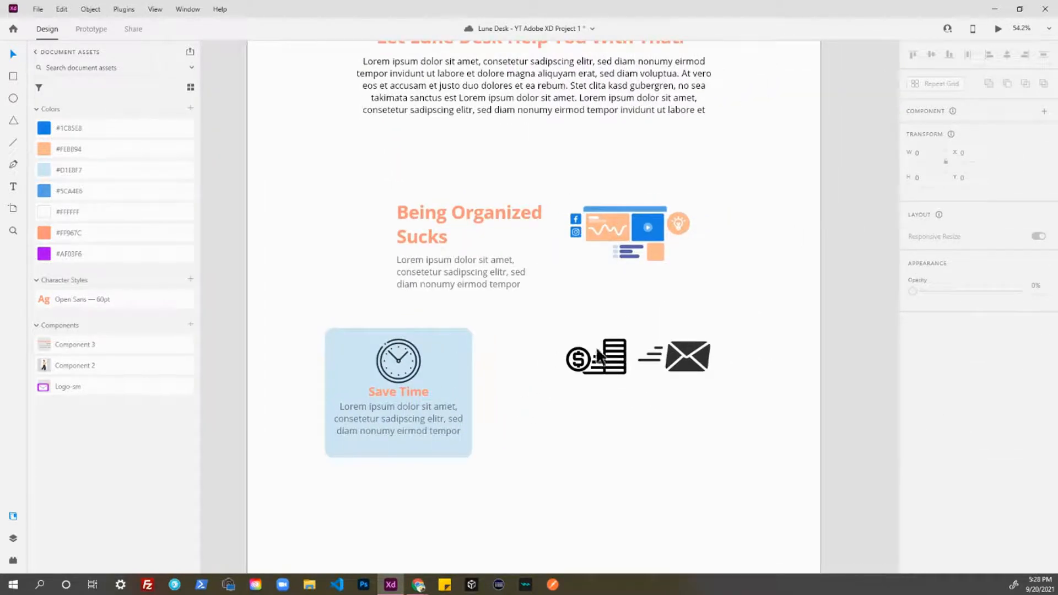
drag(554, 338, 718, 371)
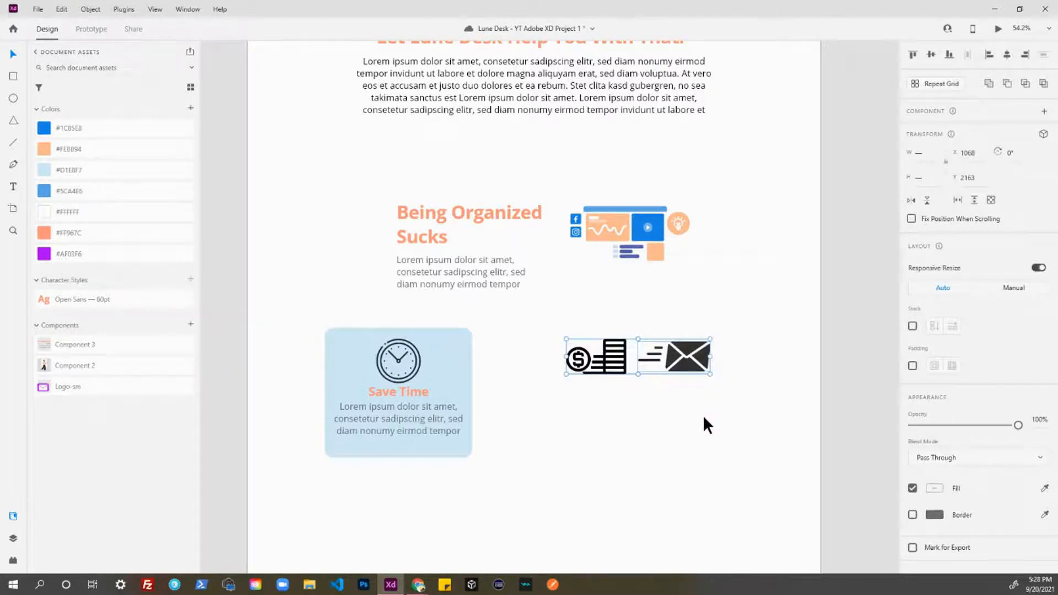
drag(666, 359, 286, 295)
scroll(385, 336, down, 2)
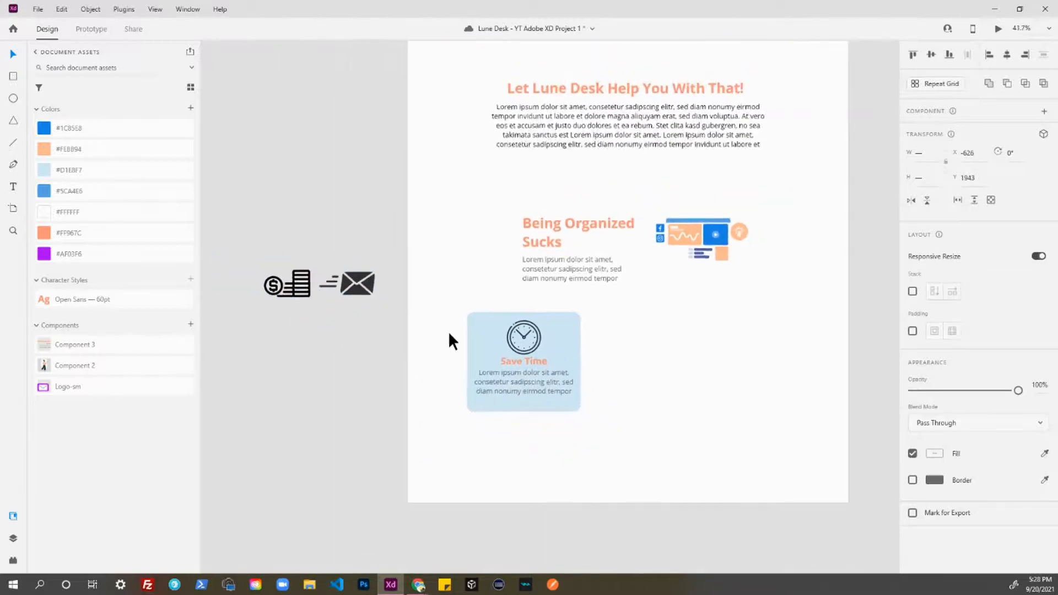
Step: Turn the complete "Save Time" card, including its light blue background, into a component
drag(444, 310, 586, 425)
key(ctrl+k)
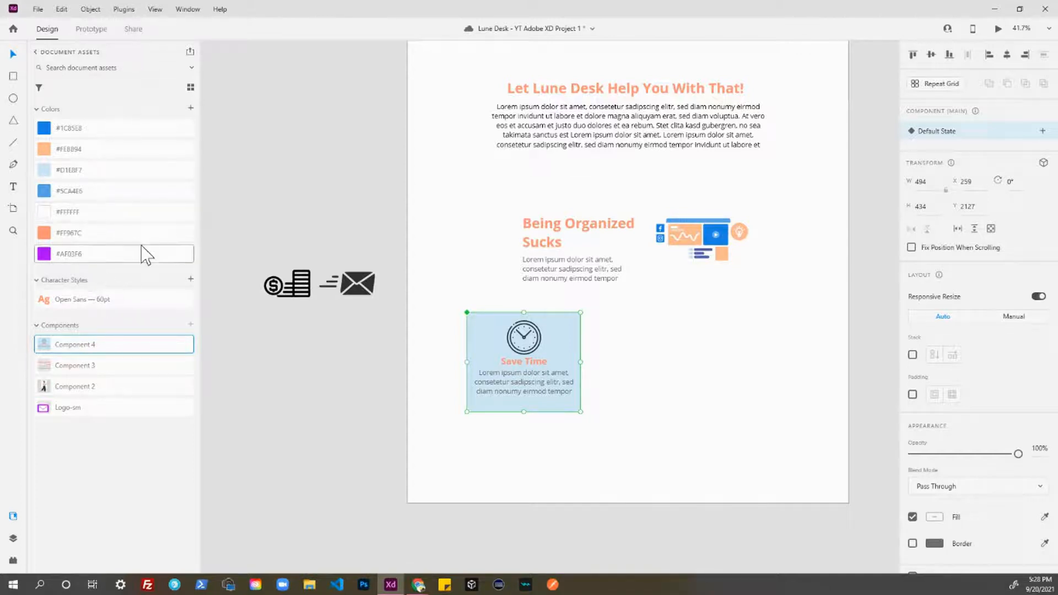
click(606, 328)
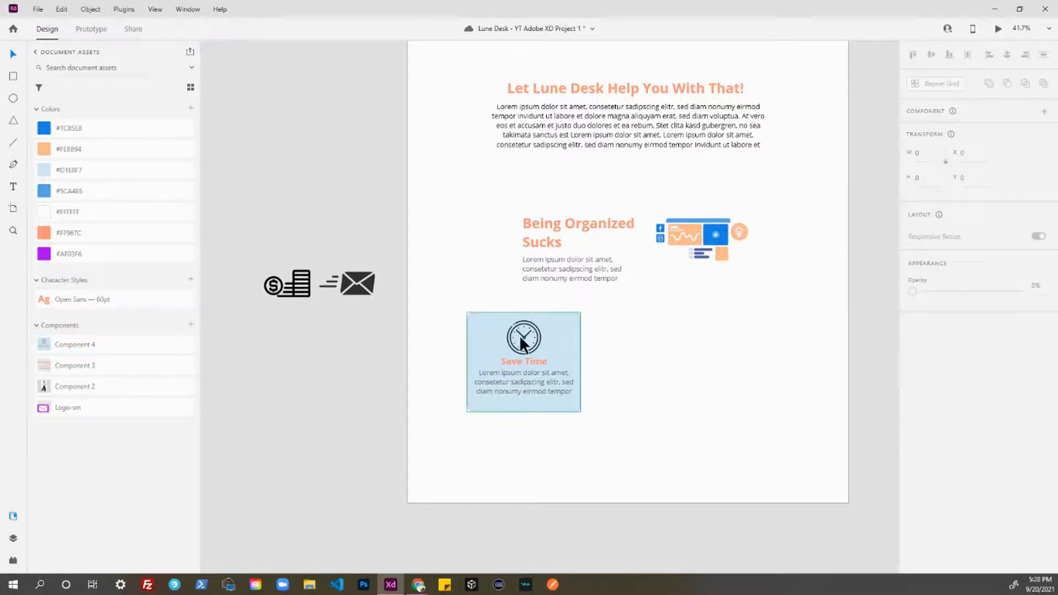
Step: Display the artboard's column layout grid
drag(619, 356, 491, 324)
key(ctrl+shift+apostrophe)
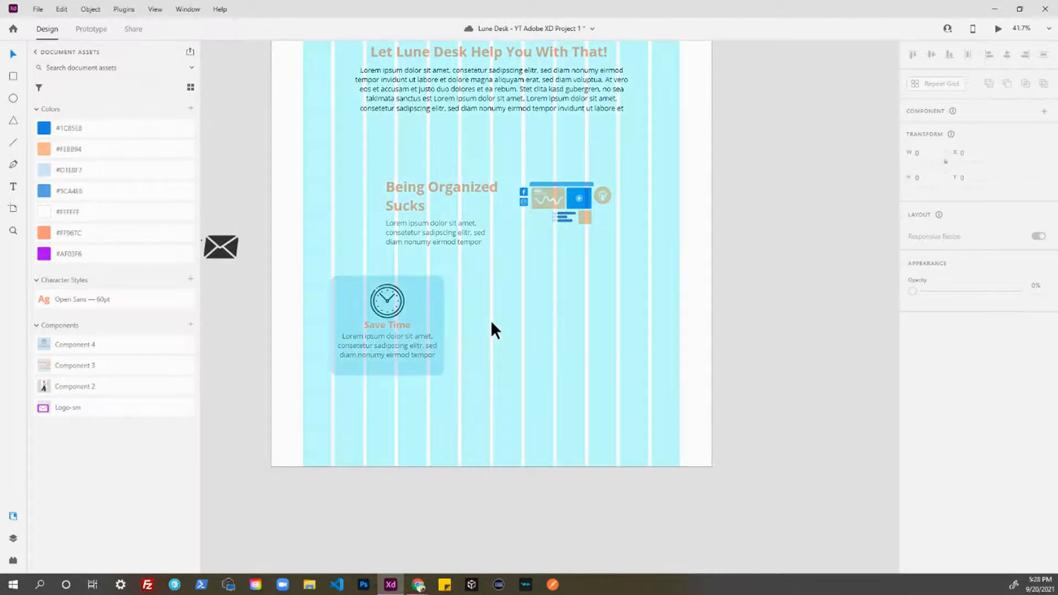
Step: Hide the artboard's column layout grid
key(ctrl+shift+apostrophe)
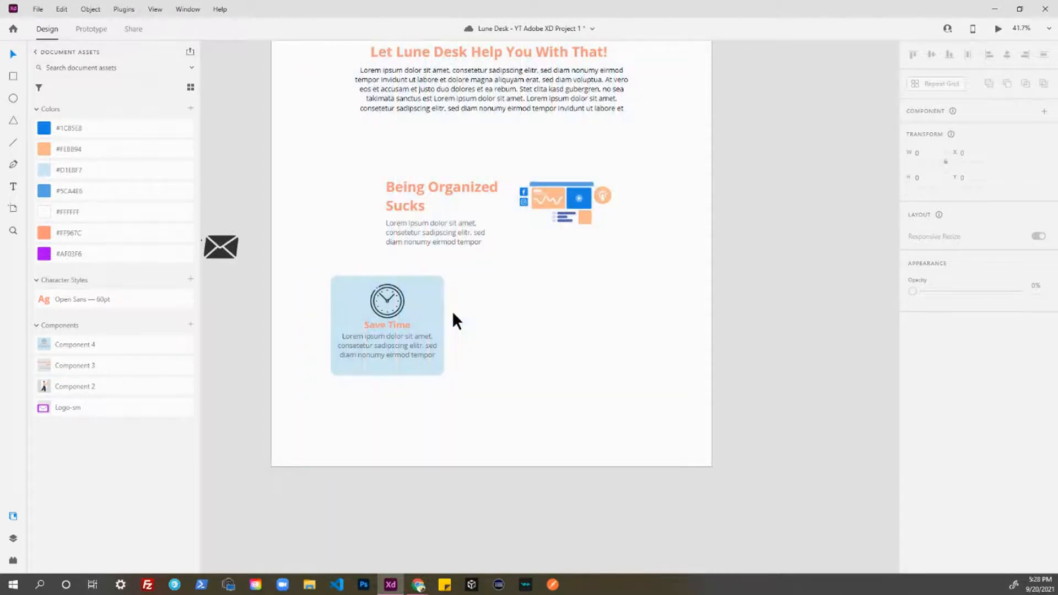
drag(451, 314, 539, 381)
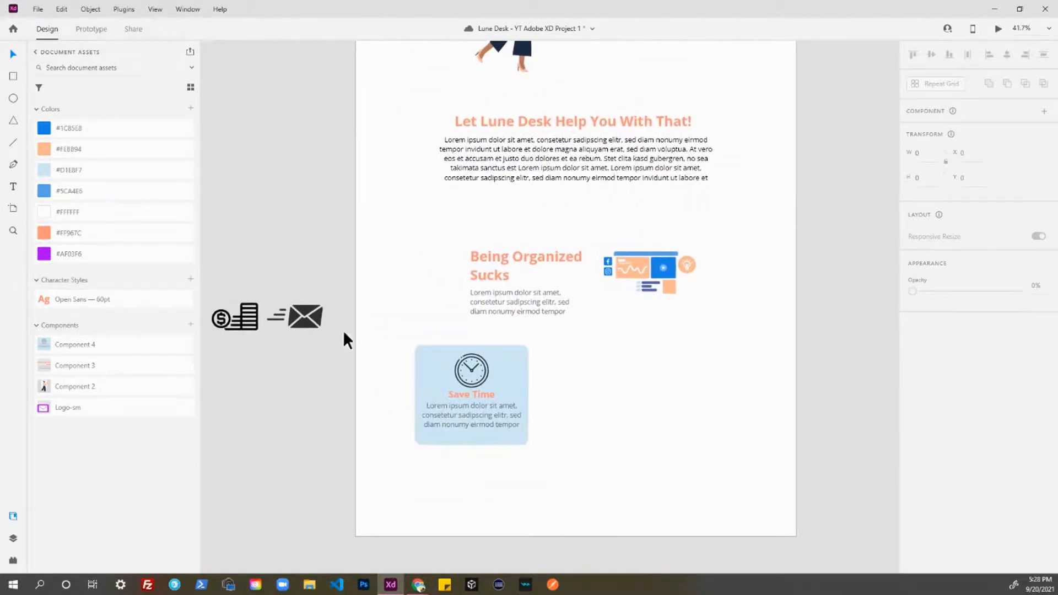
scroll(435, 410, up, 1)
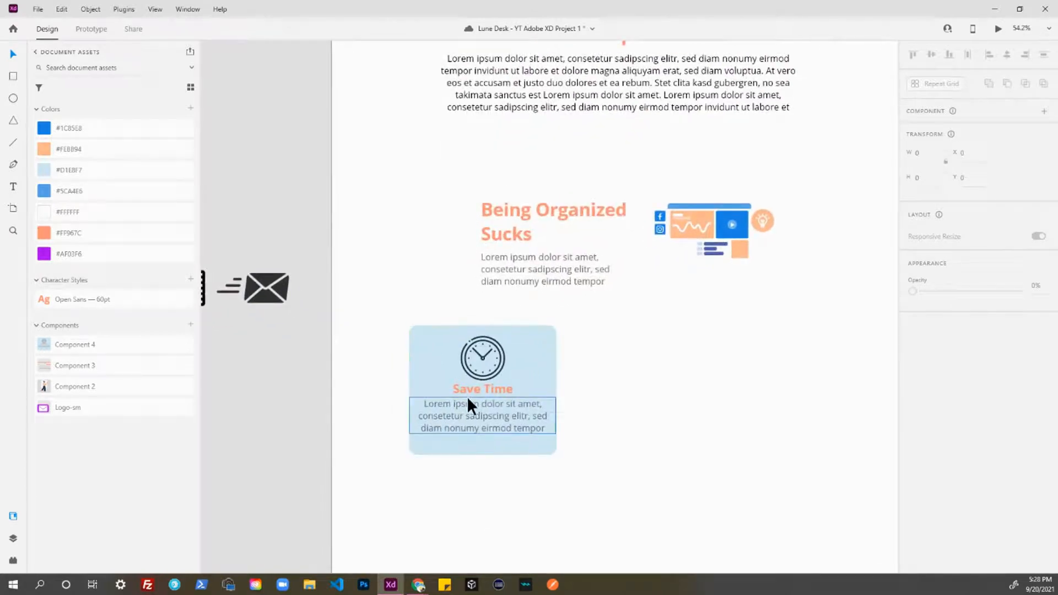
scroll(467, 396, down, 1)
Step: Repeat the "Save Time" card horizontally with Repeat Grid to make three cards side by side, and ungroup the grid
click(515, 378)
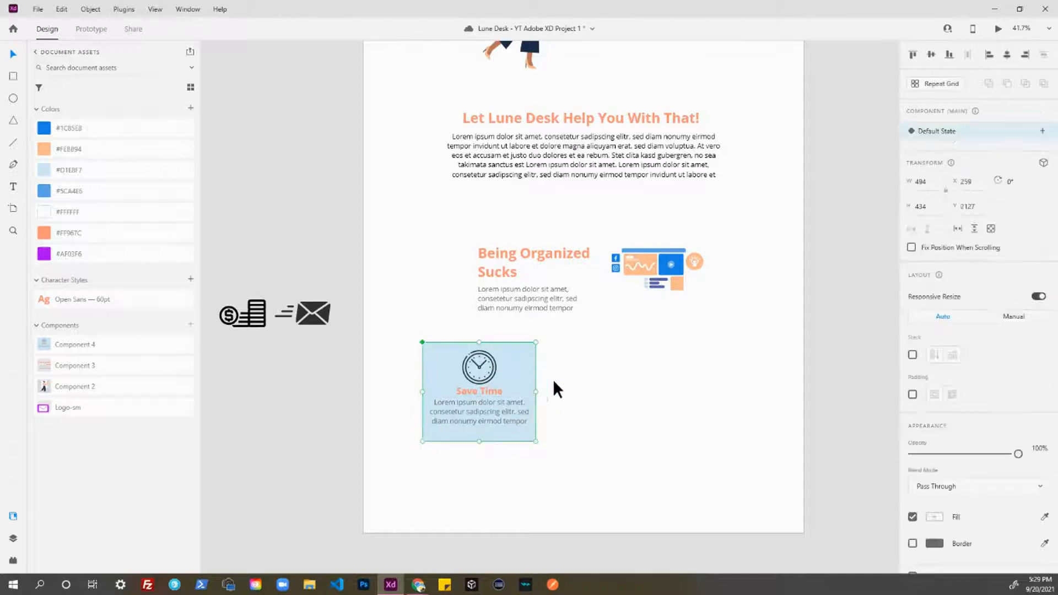
key(ctrl+r)
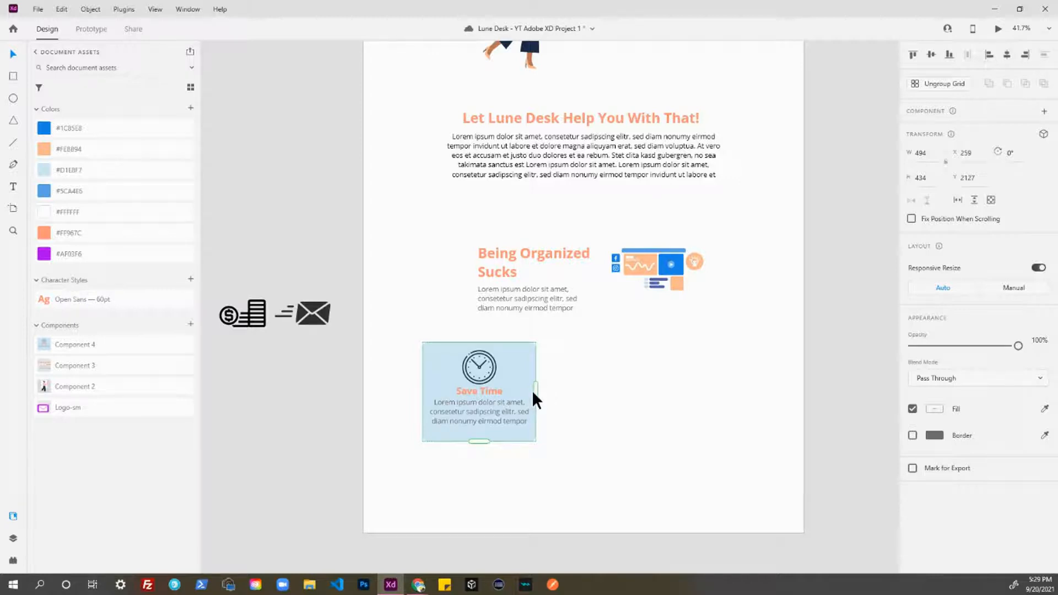
drag(535, 391, 728, 392)
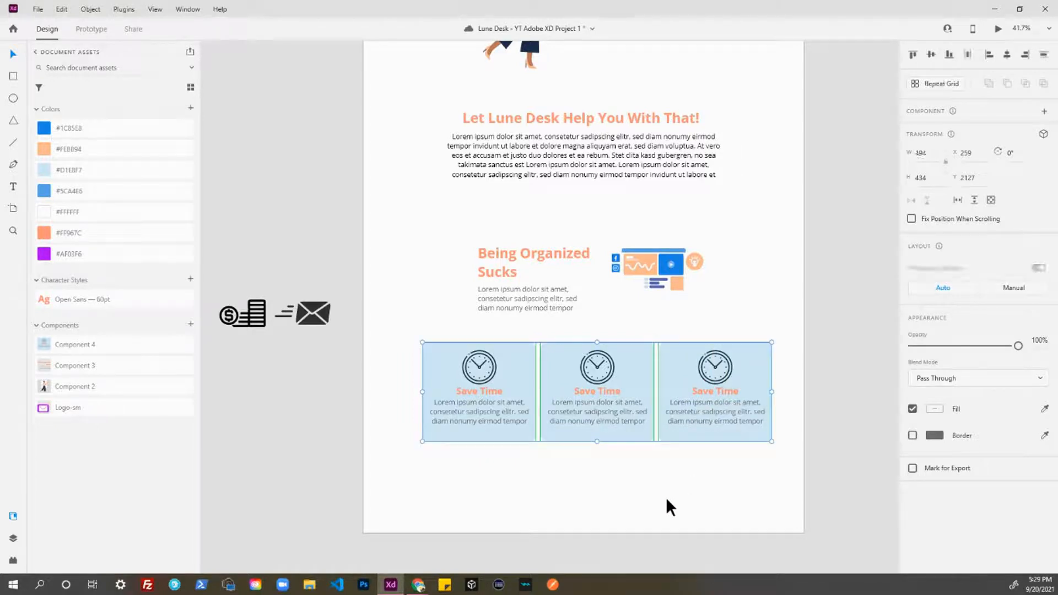
click(645, 457)
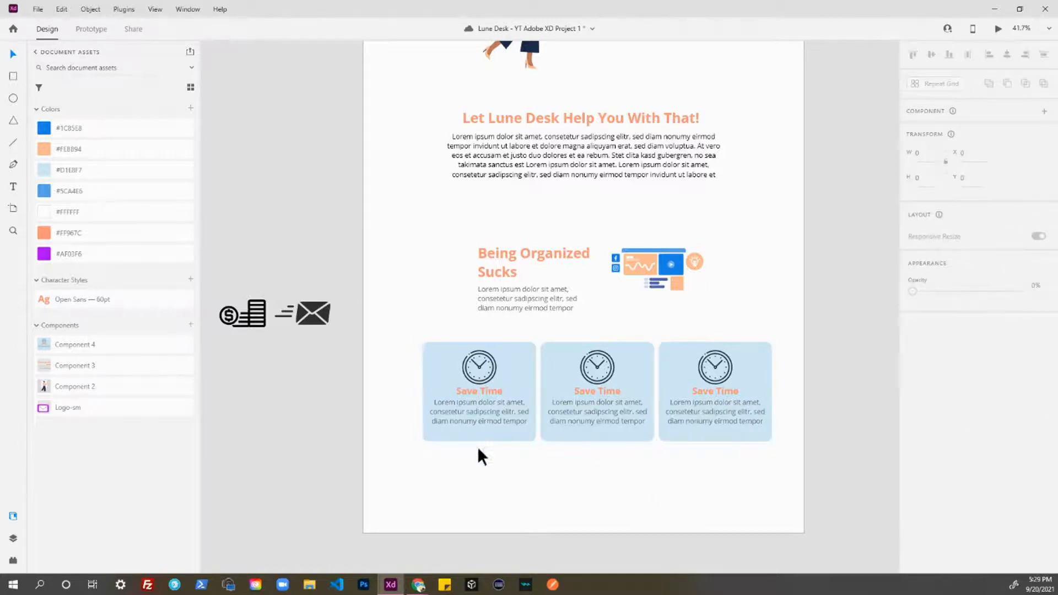
Step: Select each of the three "Save Time" cards in turn to check that they are separate component instances
click(485, 352)
click(568, 356)
click(698, 361)
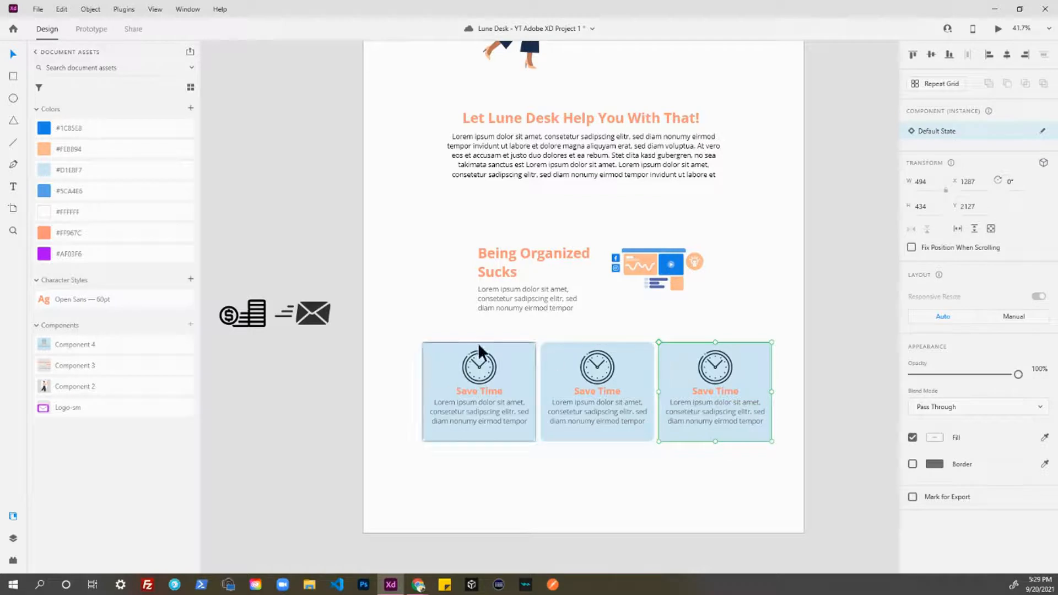
click(439, 356)
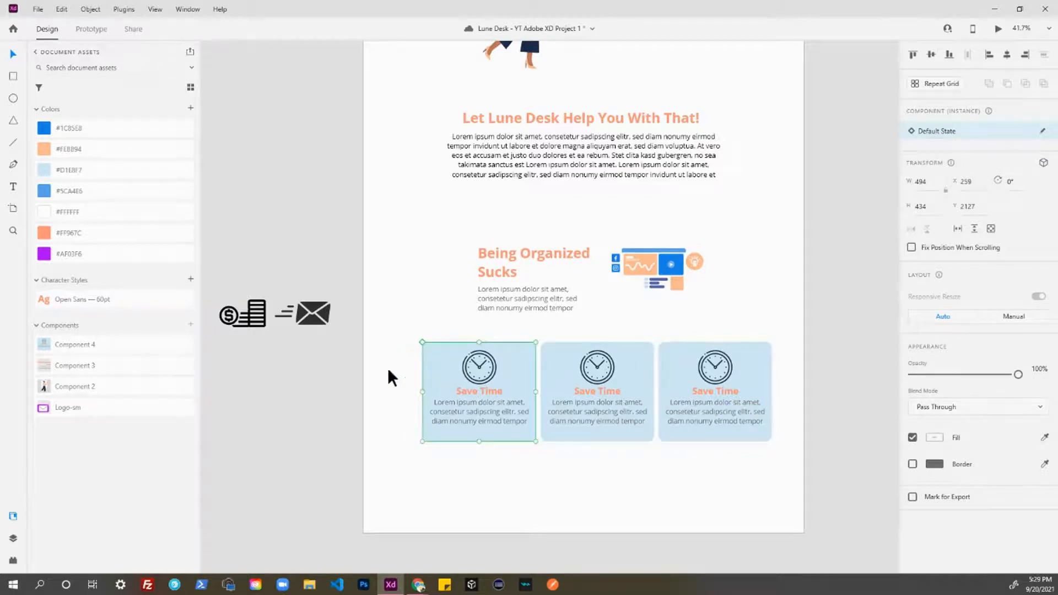
click(553, 373)
click(677, 365)
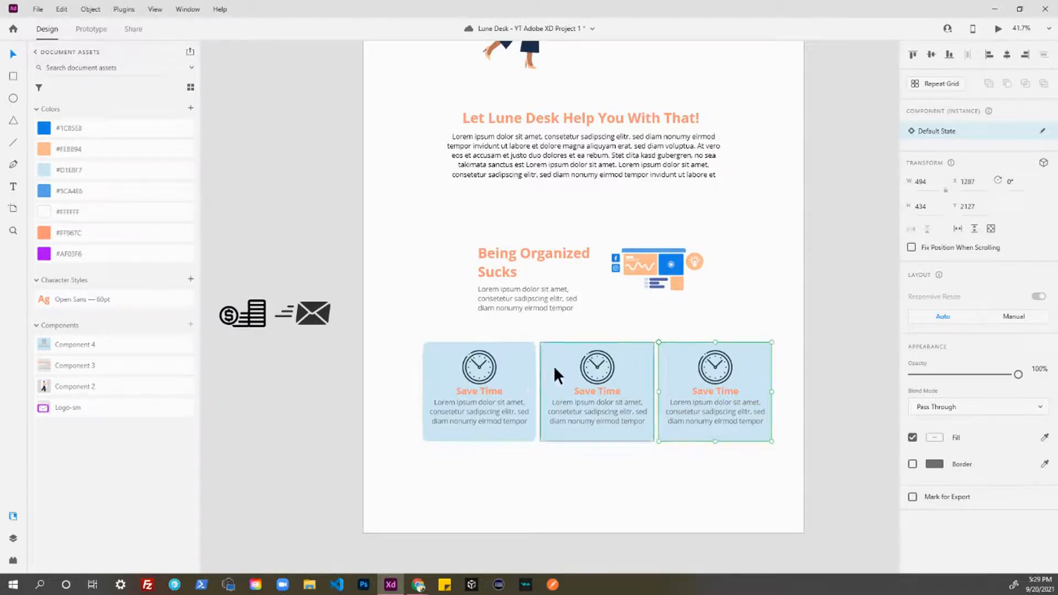
scroll(517, 361, down, 3)
drag(352, 362, 435, 355)
scroll(513, 356, up, 3)
drag(576, 318, 742, 422)
drag(774, 453, 600, 412)
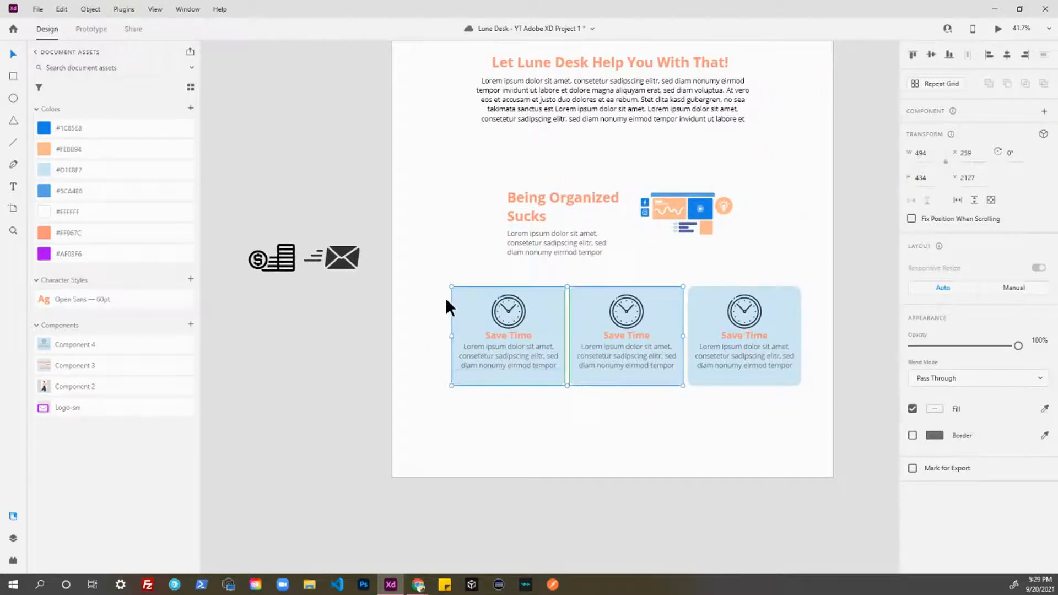
click(445, 297)
click(480, 323)
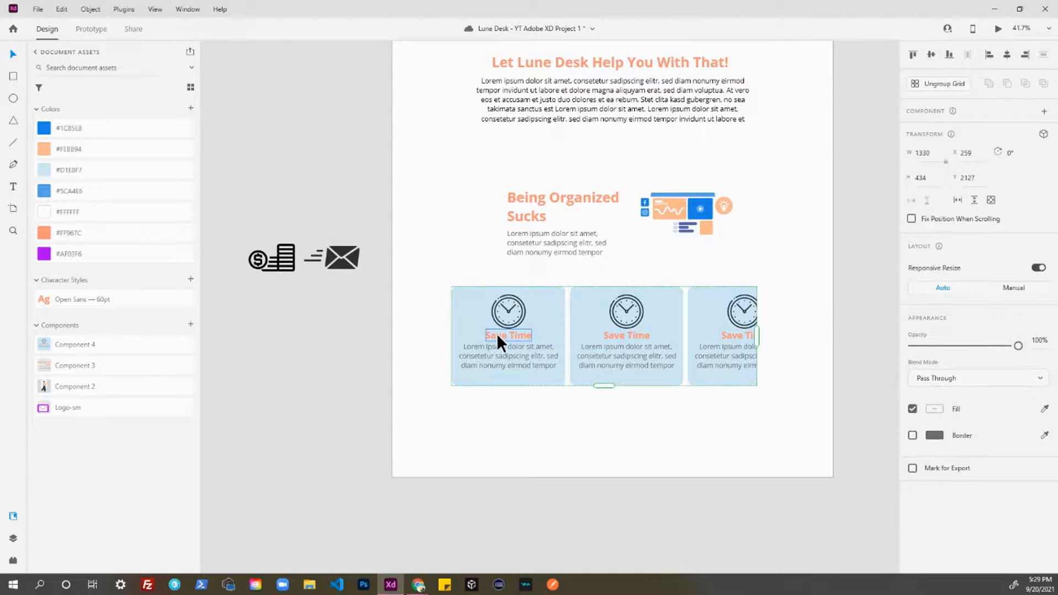
key(ctrl+shift+g)
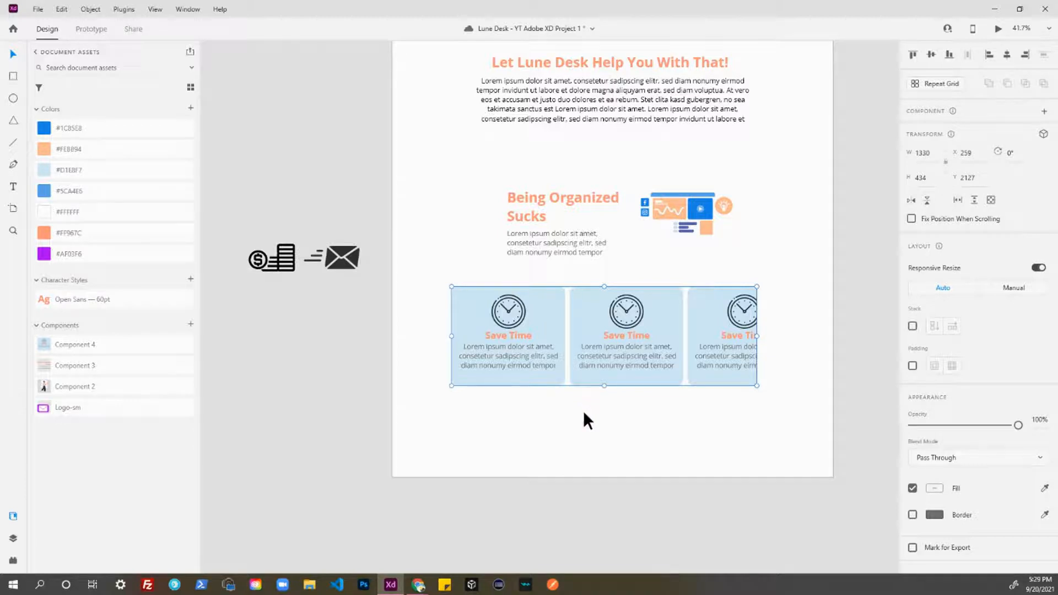
key(ctrl+z)
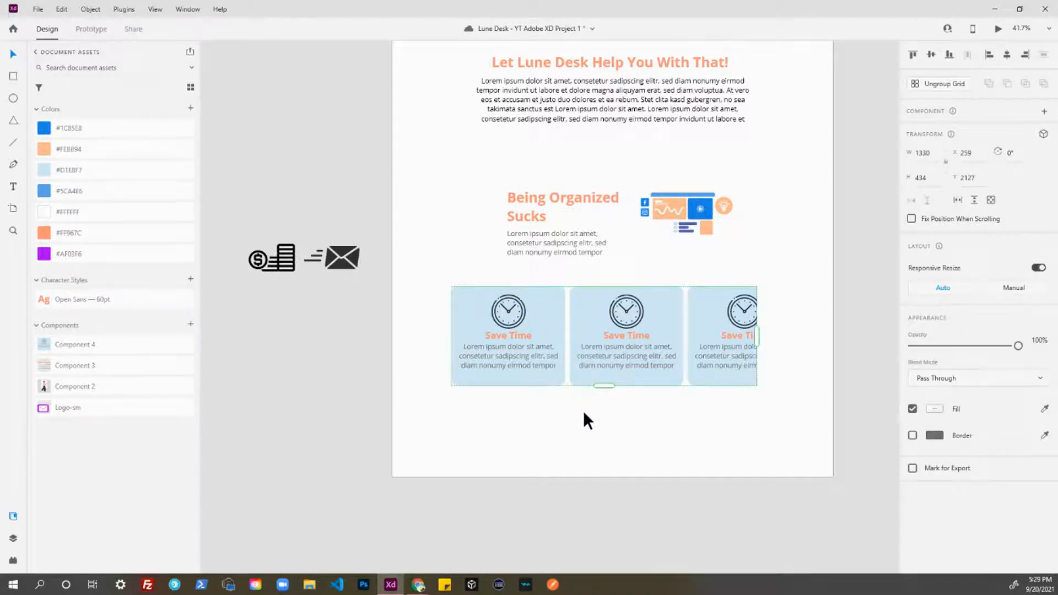
Step: Ungroup the repeat grid into three separate cards and combine them into one regular group
key(ctrl+shift+g)
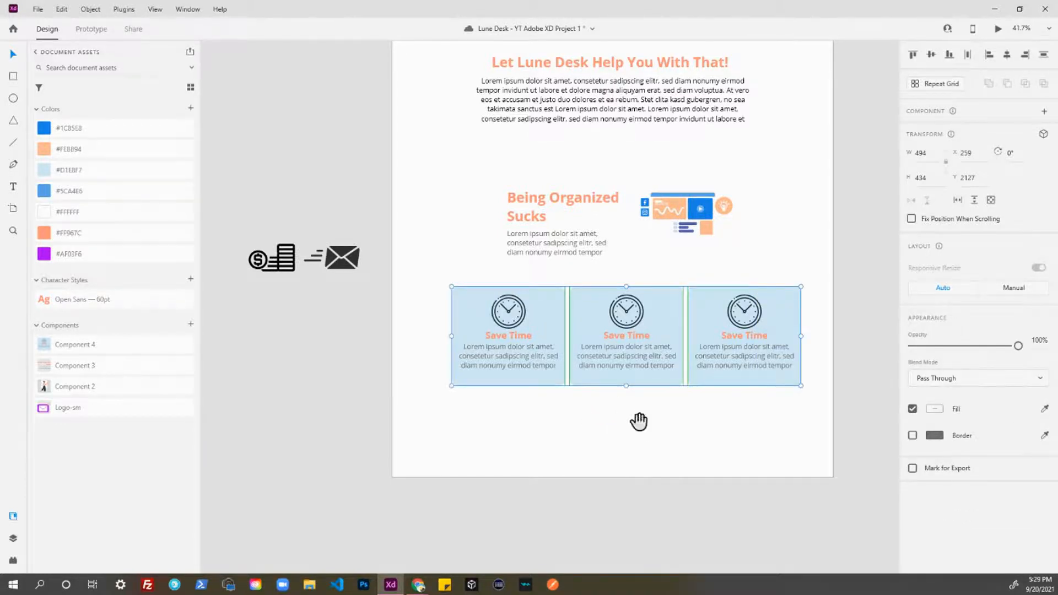
drag(638, 422, 540, 445)
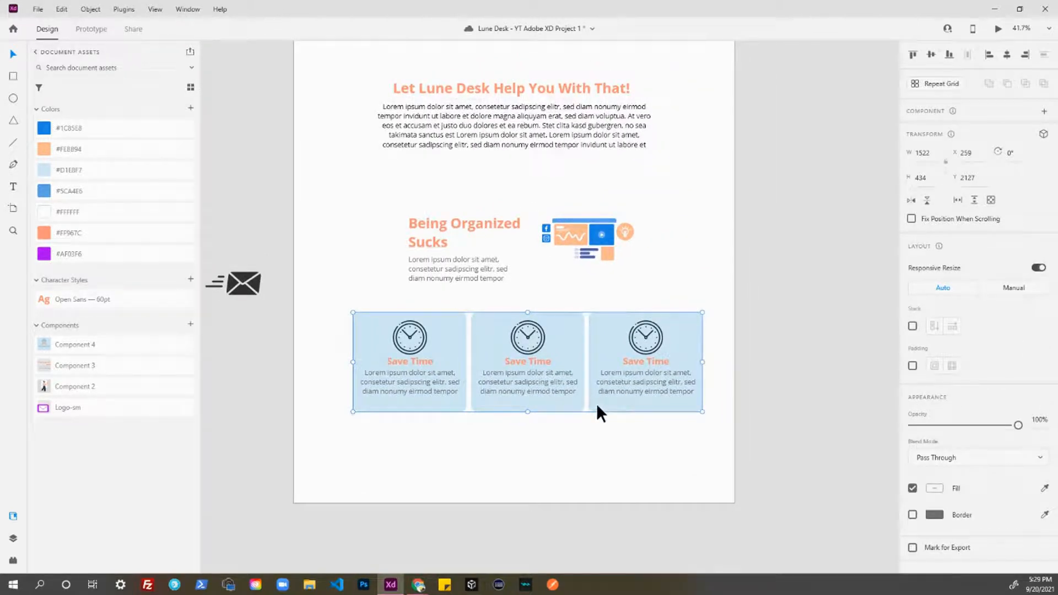
Step: Move the group of three cards left to X 199 so it is centered on the artboard
key(shift+Left)
key(shift+Left)
key(shift+Left)
key(shift+Left)
key(shift+Left)
key(shift+Left)
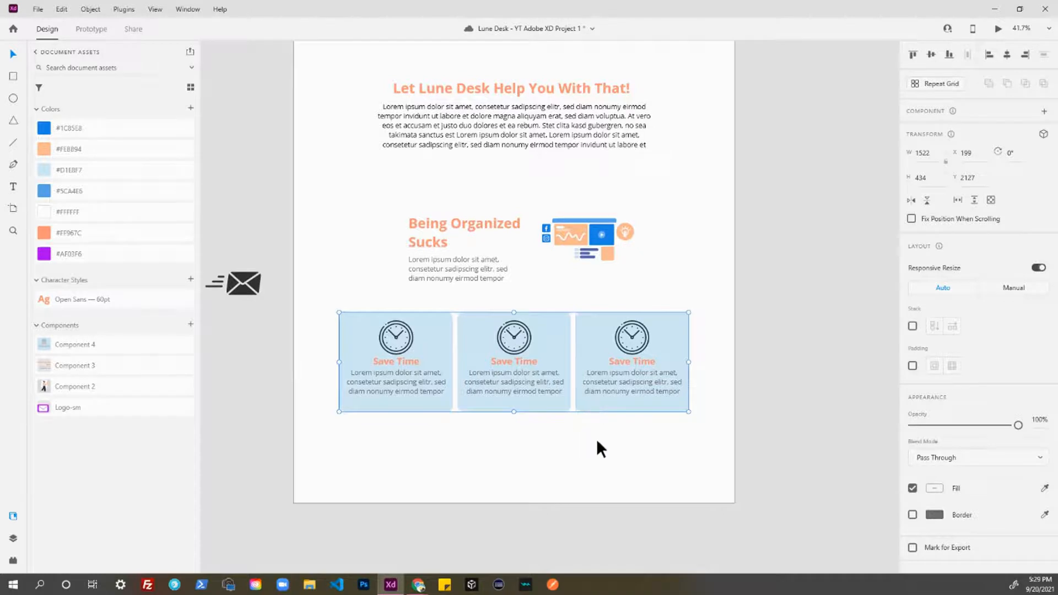
Step: Extend the artboard downward to a height of about 3623 to make room below the cards
scroll(587, 408, down, 2)
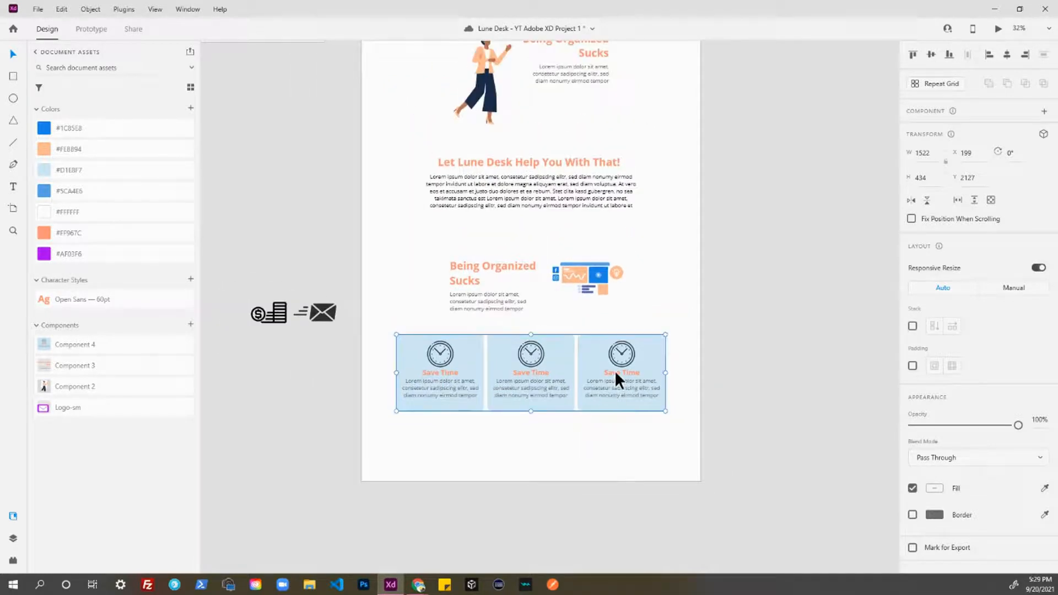
scroll(615, 373, down, 3)
mouse_move(573, 399)
mouse_down()
mouse_move(573, 385)
mouse_move(574, 401)
mouse_up()
click(567, 452)
drag(585, 444, 547, 392)
scroll(574, 395, up, 2)
click(489, 405)
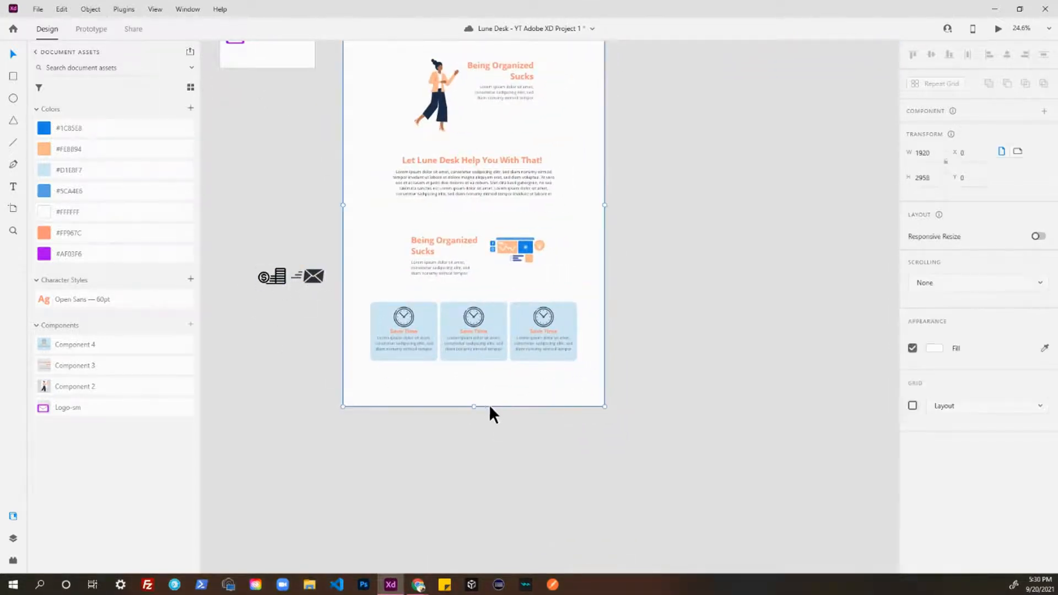
drag(474, 408, 472, 482)
scroll(521, 228, up, 2)
scroll(521, 228, up, 1)
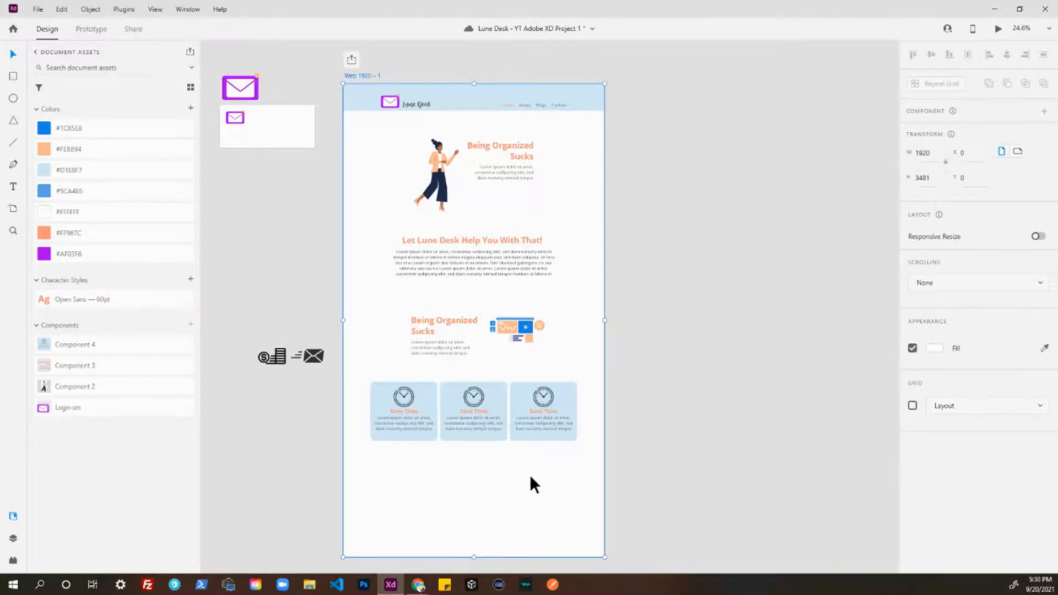
scroll(479, 378, down, 3)
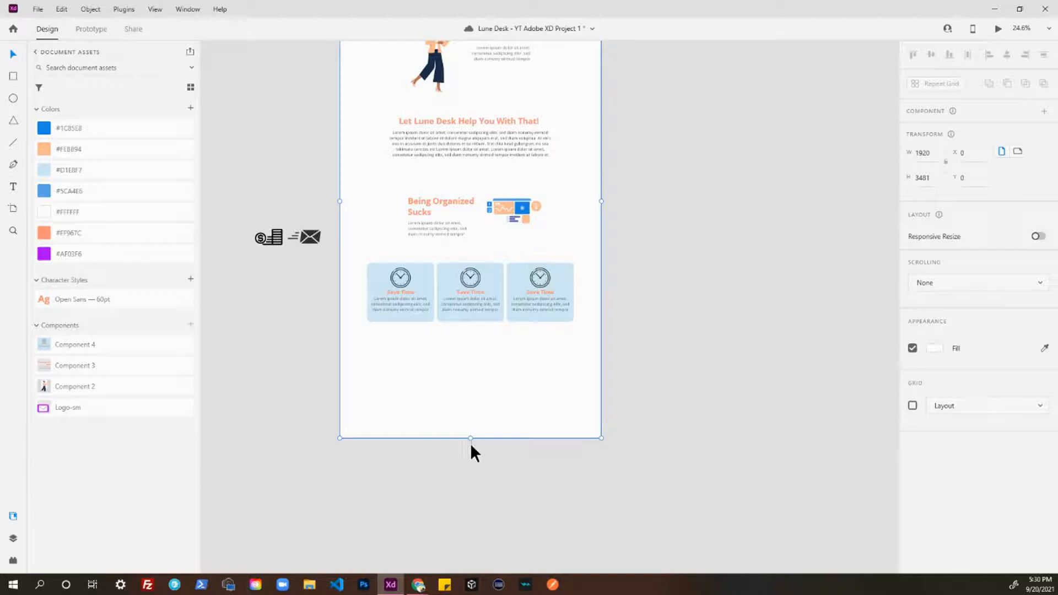
drag(470, 439, 470, 457)
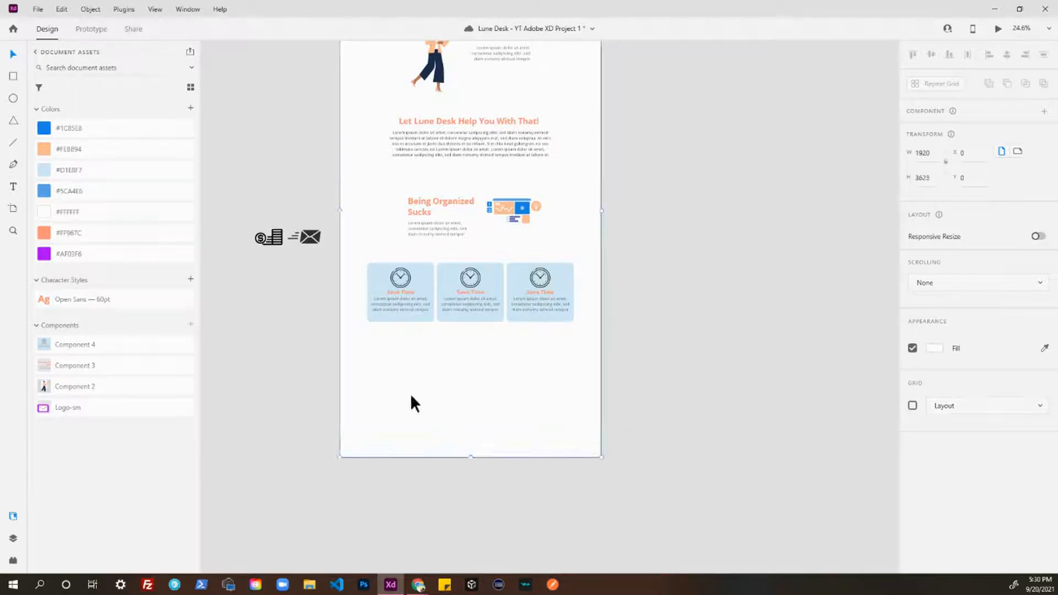
key(r)
mouse_move(350, 341)
mouse_down()
mouse_move(430, 382)
mouse_move(545, 399)
mouse_up()
key(v)
click(628, 400)
drag(480, 359, 470, 361)
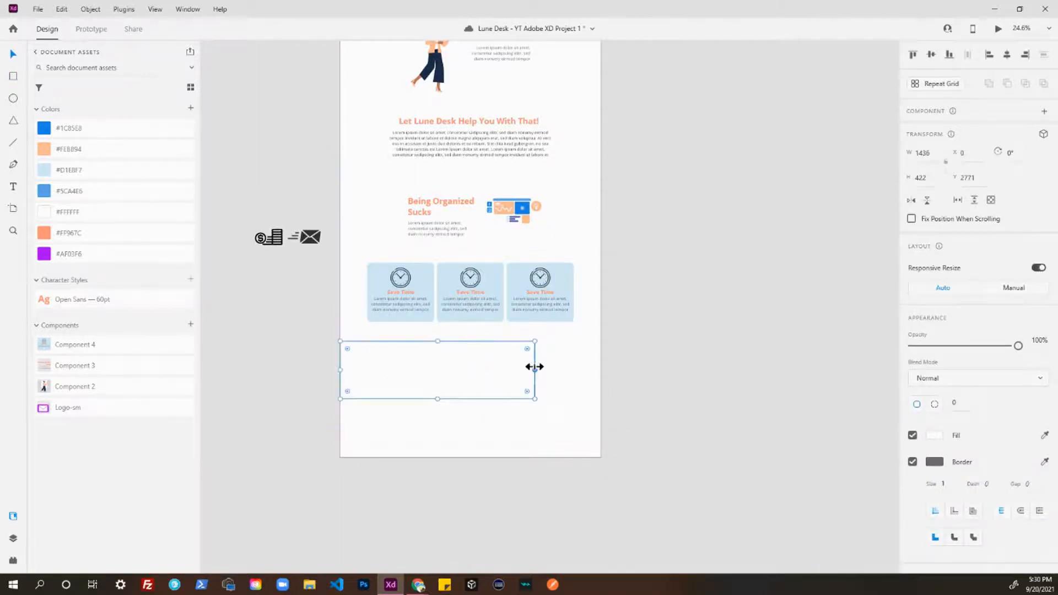
drag(539, 370, 600, 371)
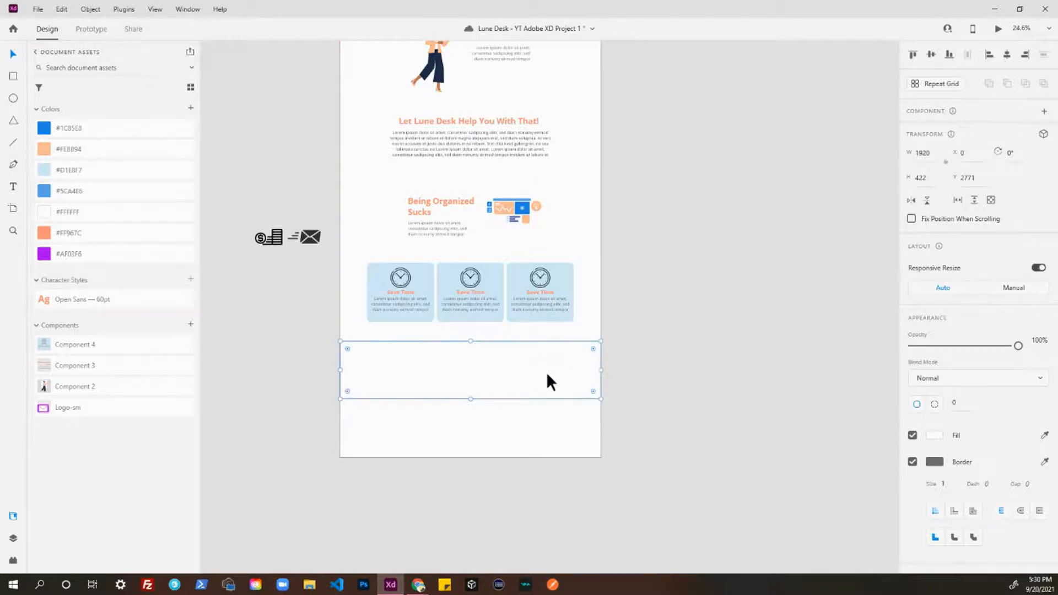
key(Delete)
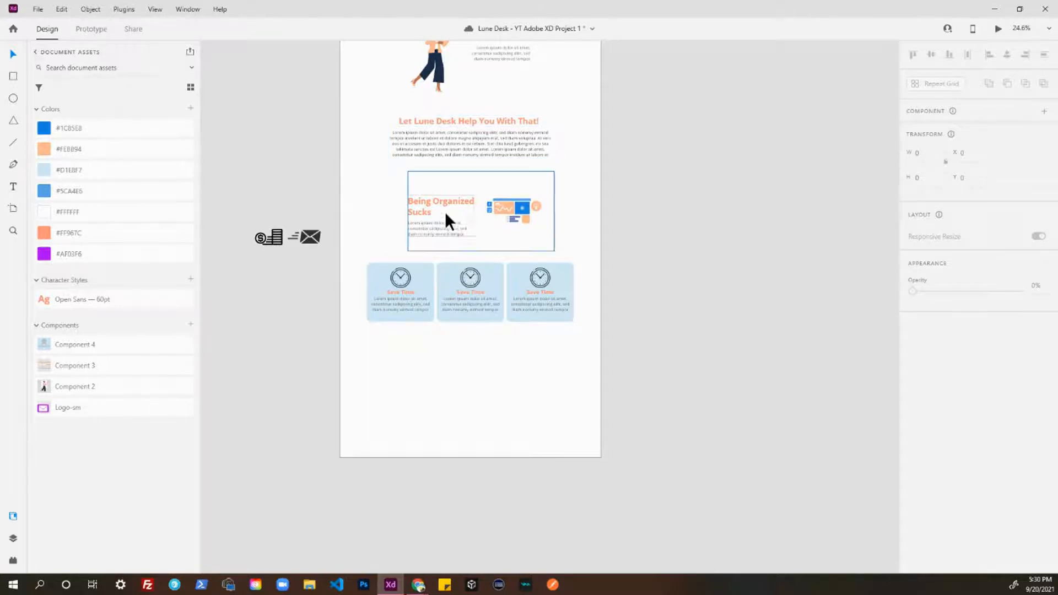
Step: Add the text "What are you waiting for?" in the empty area below the row of cards
click(426, 353)
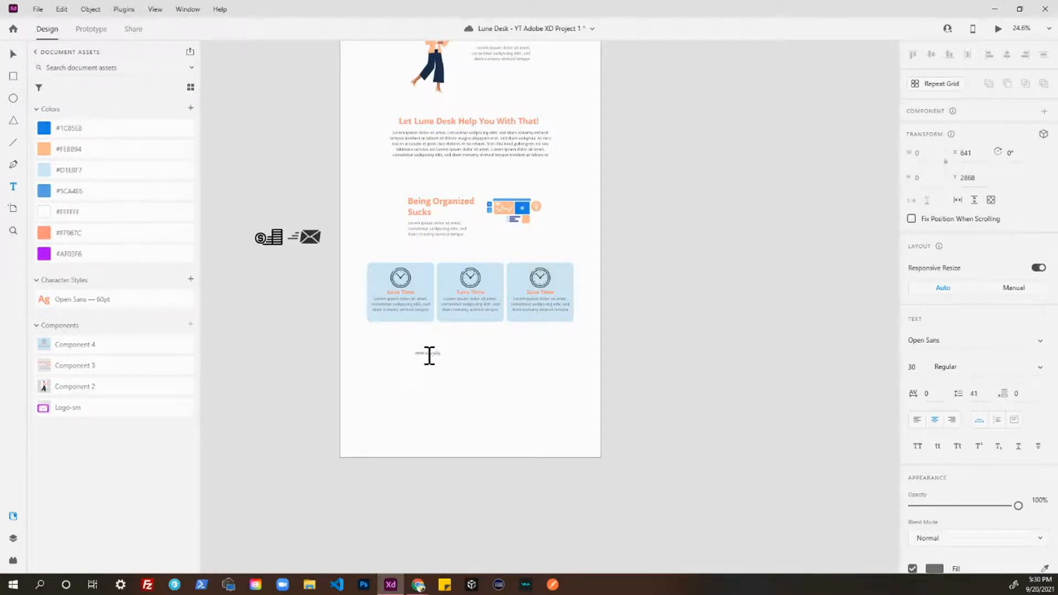
key(Escape)
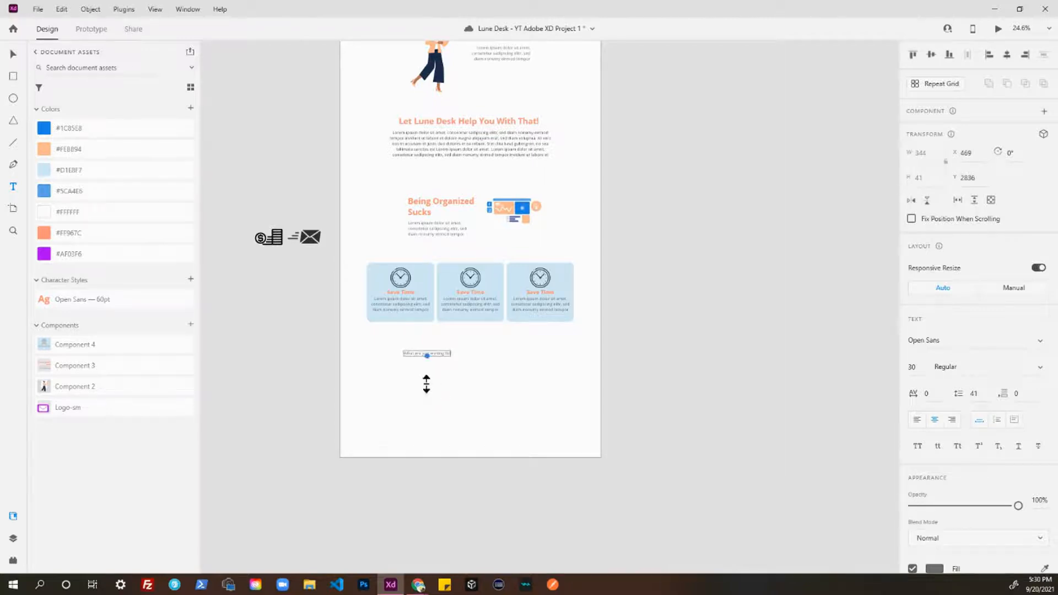
scroll(427, 384, up, 6)
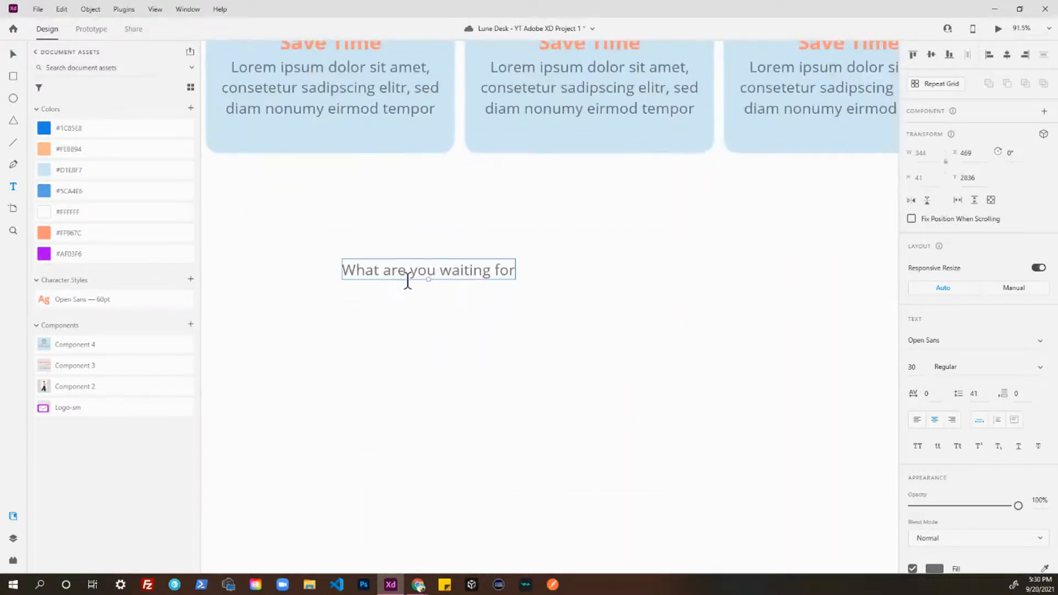
click(509, 269)
text(?)
key(Escape)
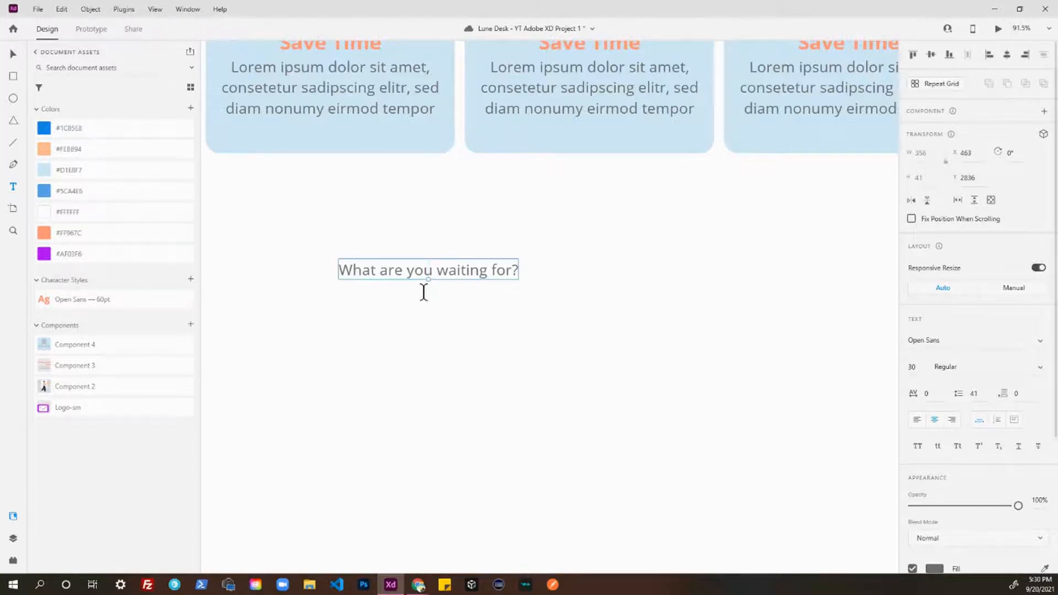
Step: Apply the saved Open Sans 60pt character style to the "What are you waiting for?" text
click(451, 312)
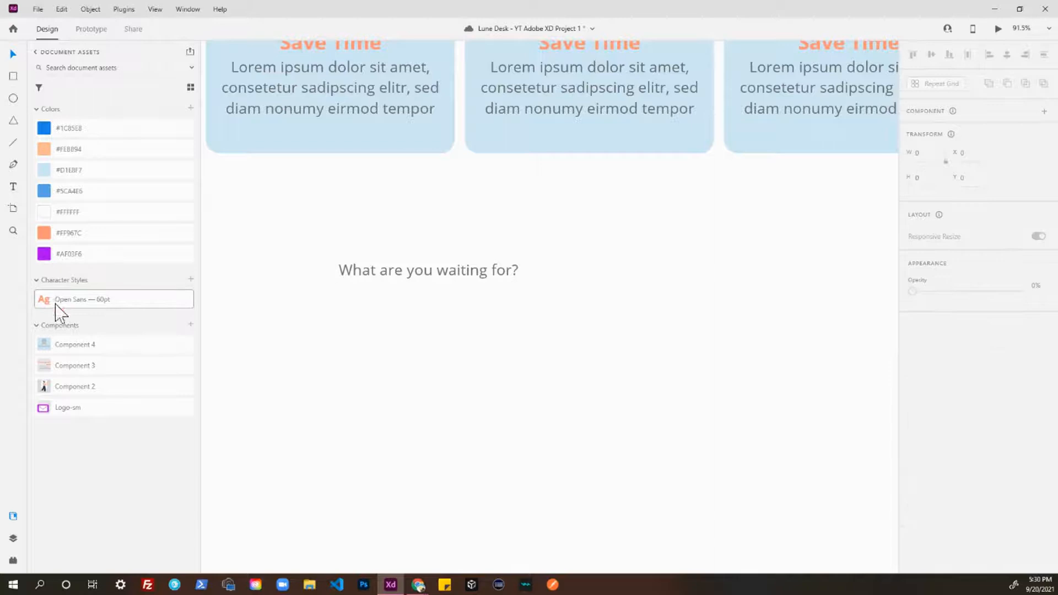
click(349, 273)
click(83, 300)
scroll(575, 331, down, 2)
scroll(575, 330, down, 2)
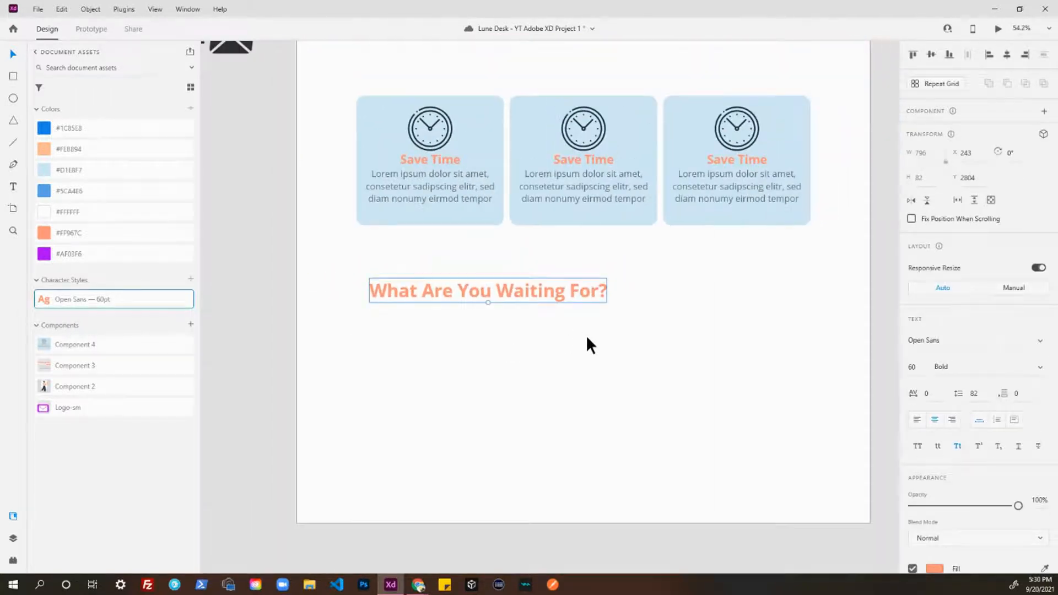
click(608, 330)
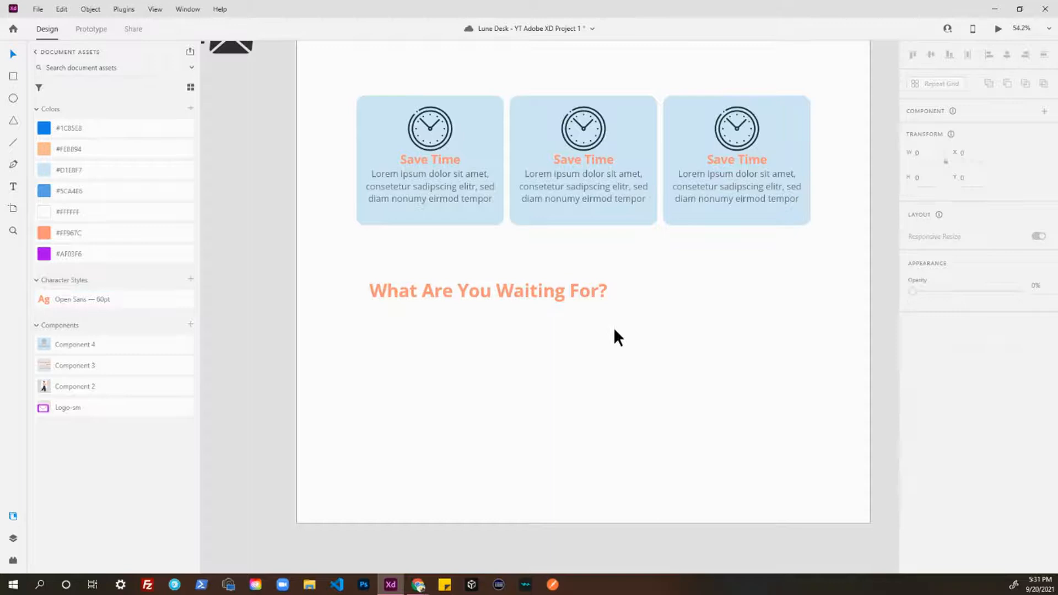
Step: Center the "What Are You Waiting For?" heading horizontally on the artboard at X 562
click(548, 299)
scroll(670, 325, down, 2)
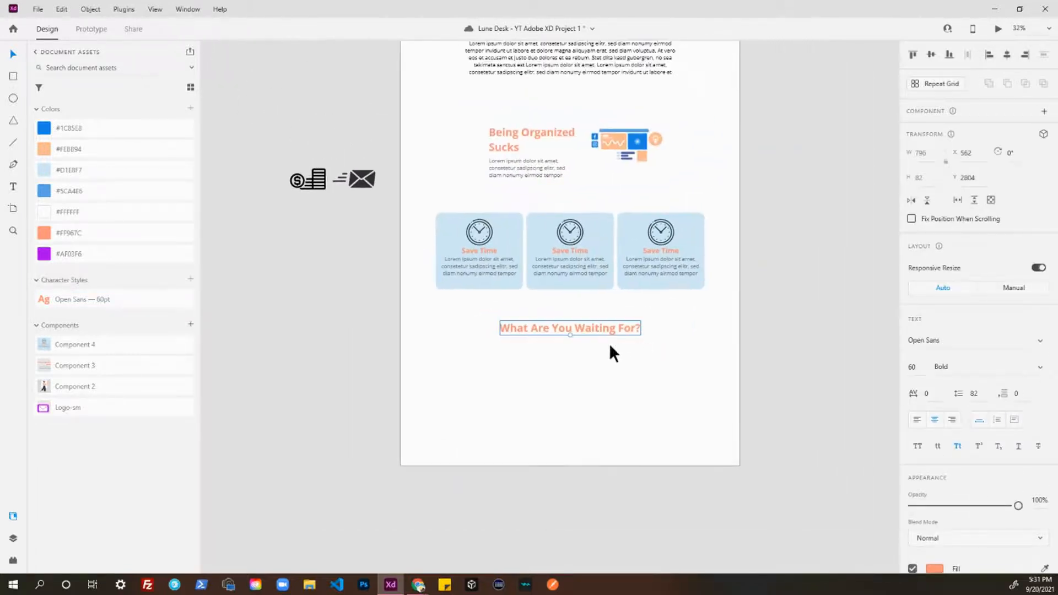
scroll(586, 339, up, 1)
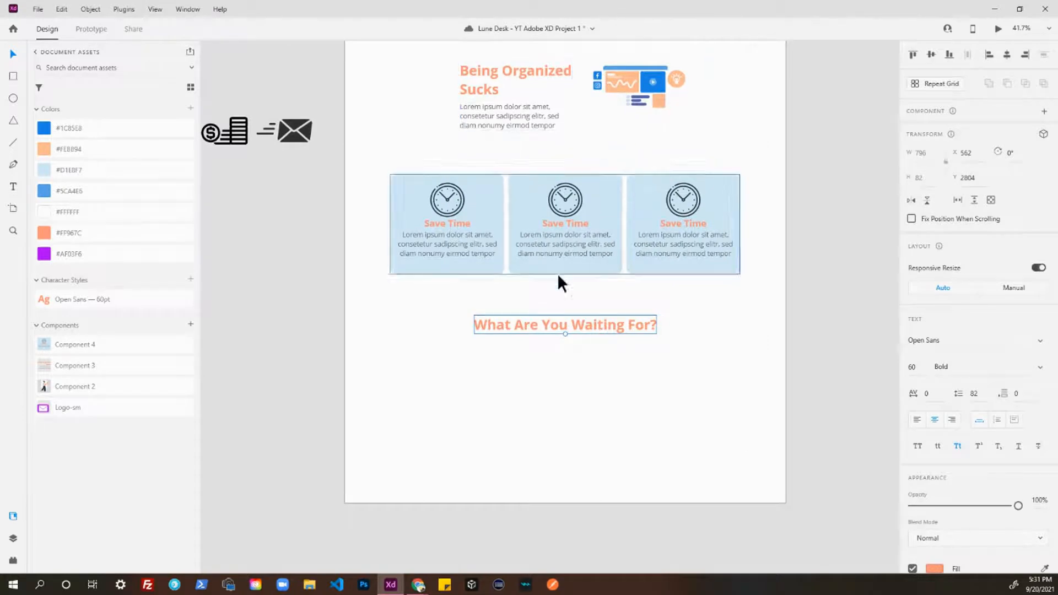
Step: Place a separate copy of the middle card's lorem ipsum paragraph directly below the "What Are You Waiting For?" heading, at X 716, Y 2900
double_click(567, 243)
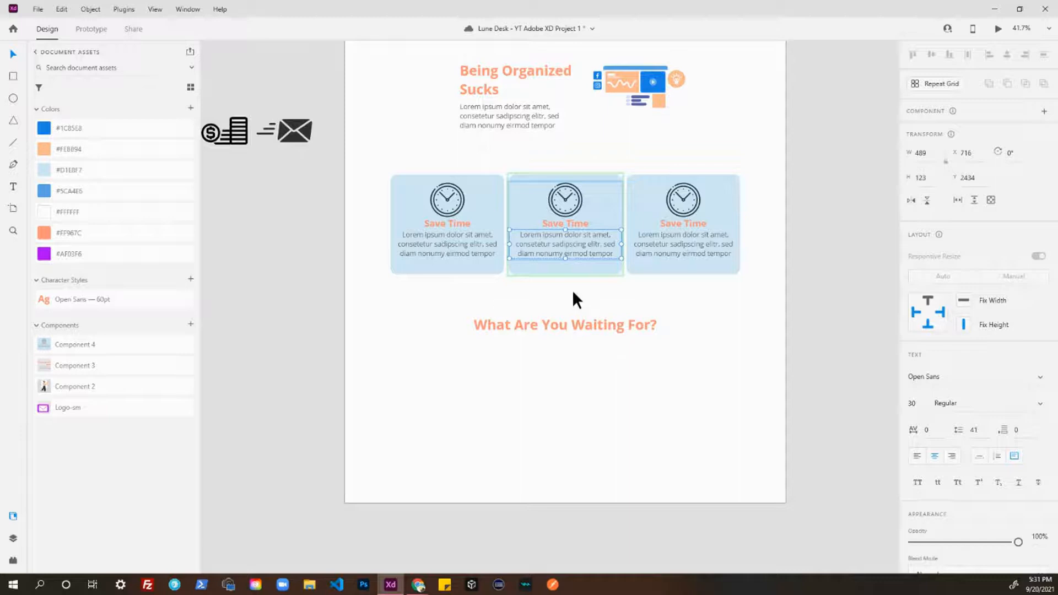
drag(560, 241, 570, 353)
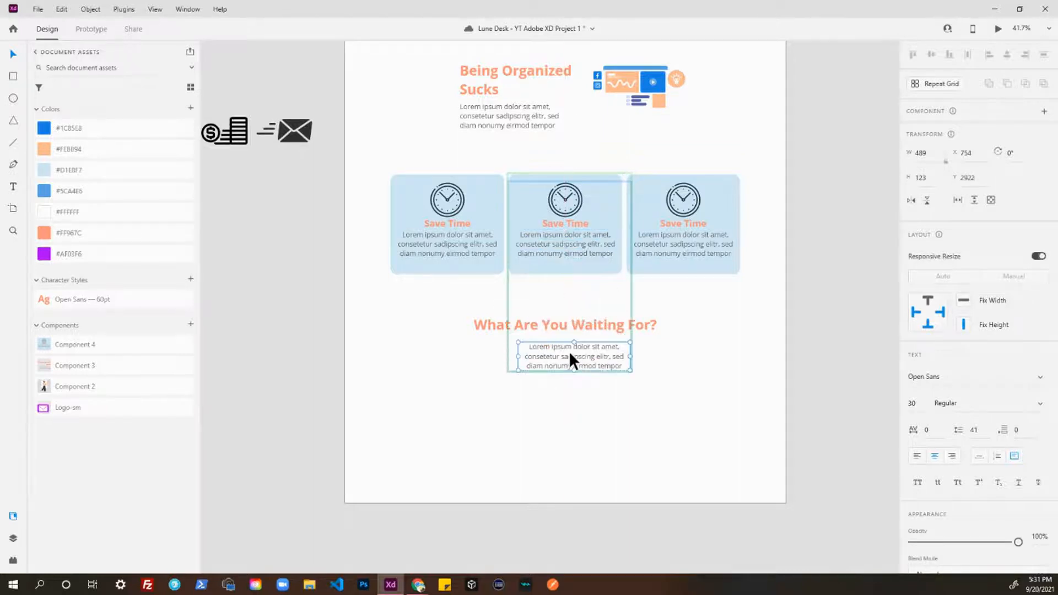
key(ctrl+x)
click(562, 342)
key(ctrl+v)
drag(555, 348, 552, 348)
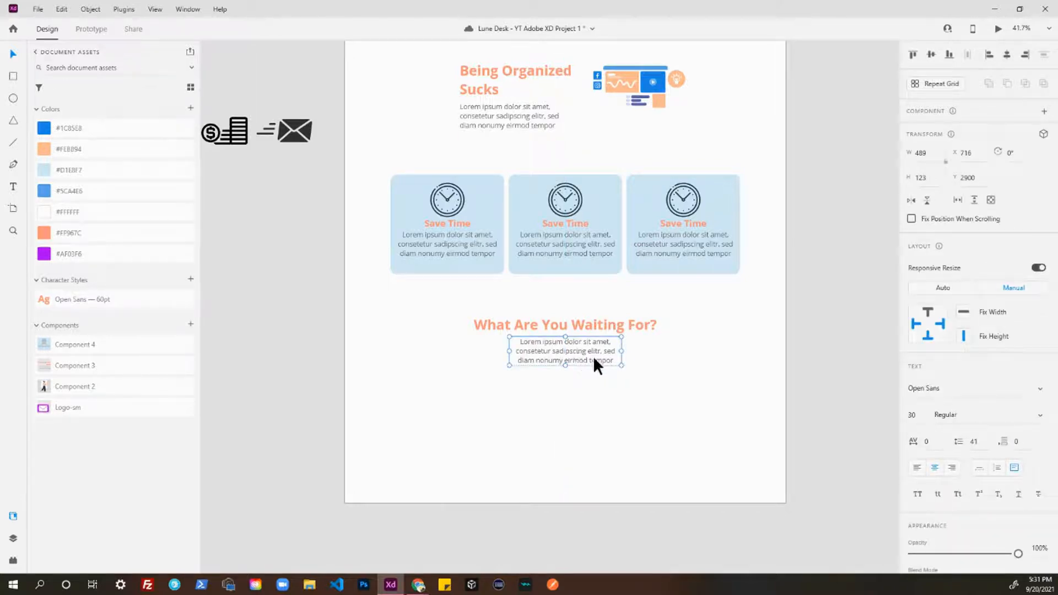
Step: Widen the pasted paragraph symmetrically to about 759 and replace its text with "Start your FREE TODAY!", with "FREE TODAY!" in bold
key(alt)
drag(507, 349, 477, 350)
double_click(524, 347)
text(Start your)
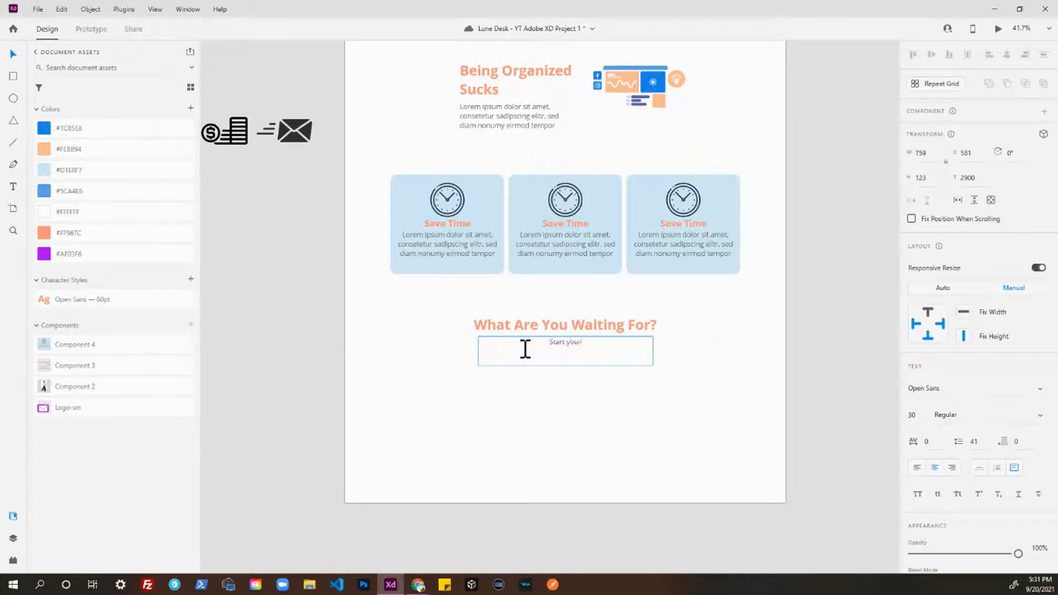
text( fr)
text(FRE)
text(E TODAY)
text(!)
key(Escape)
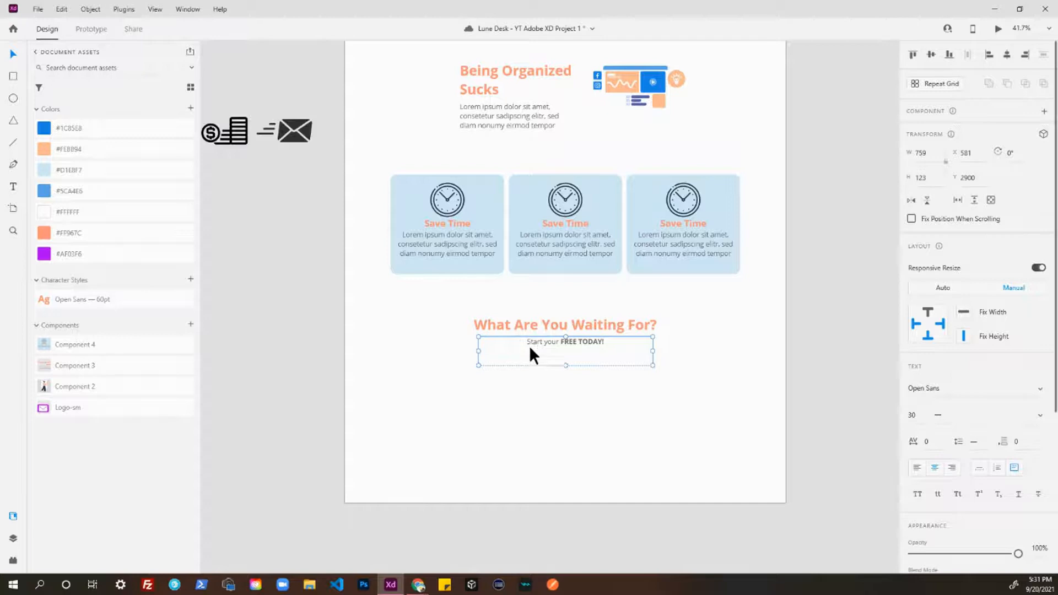
Step: Fit the height of the "Start your FREE TODAY!" text box to its single line
double_click(563, 363)
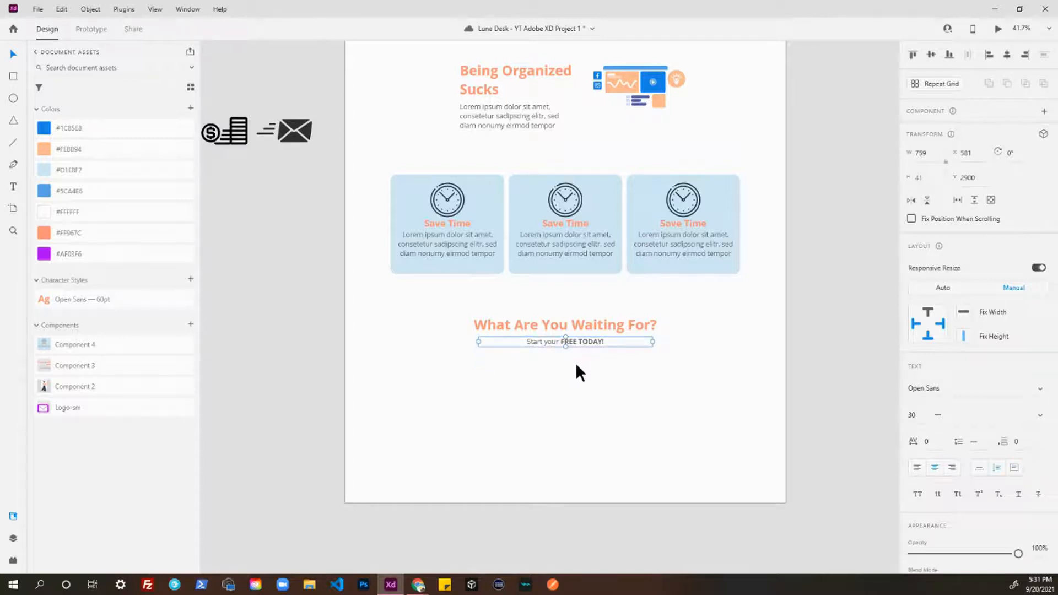
key(ctrl+z)
scroll(568, 383, up, 3)
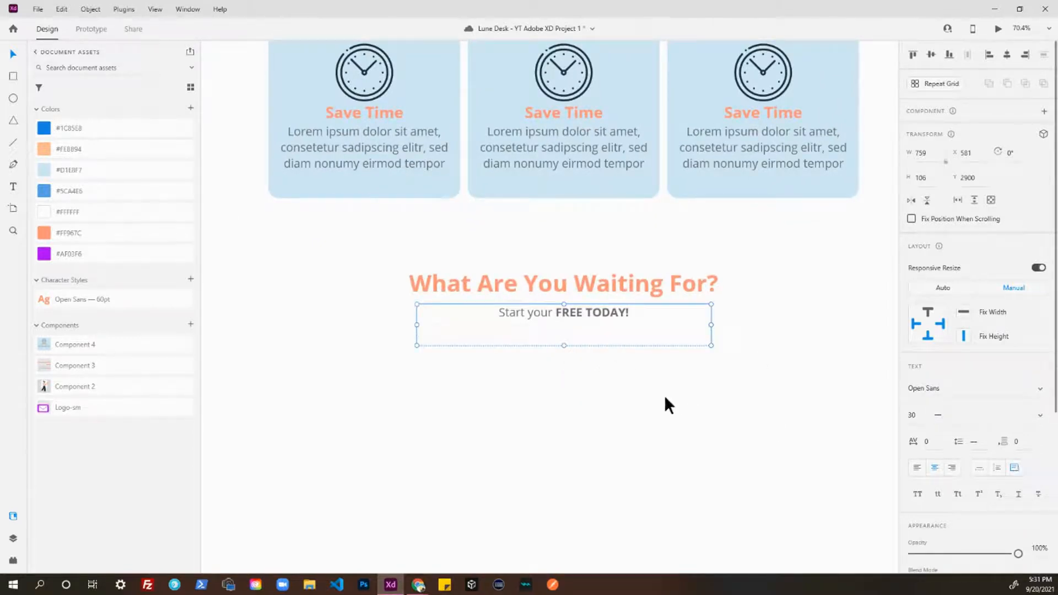
double_click(565, 346)
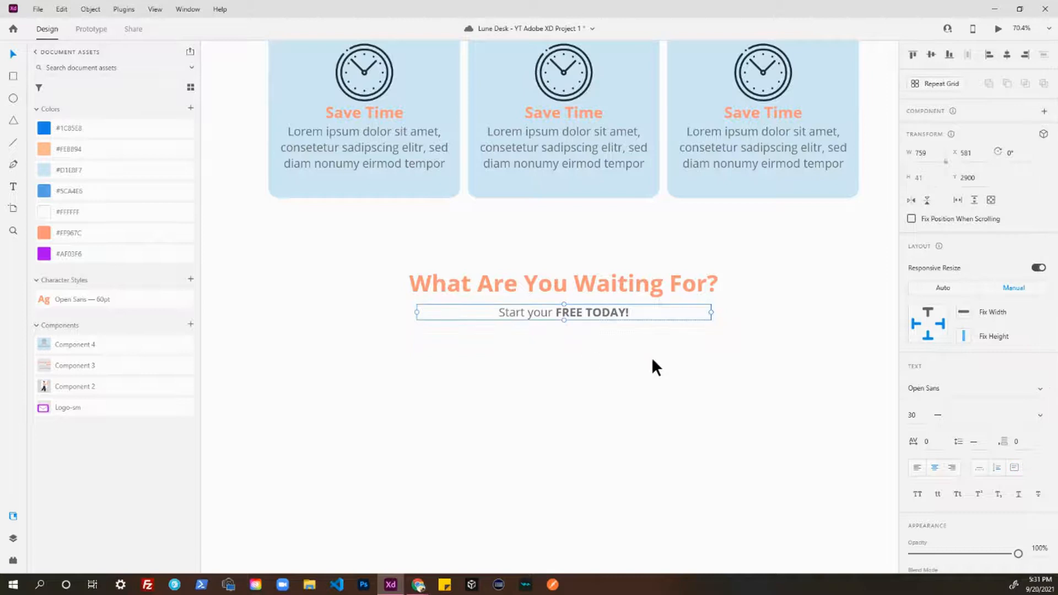
click(756, 322)
click(588, 314)
scroll(610, 356, down, 2)
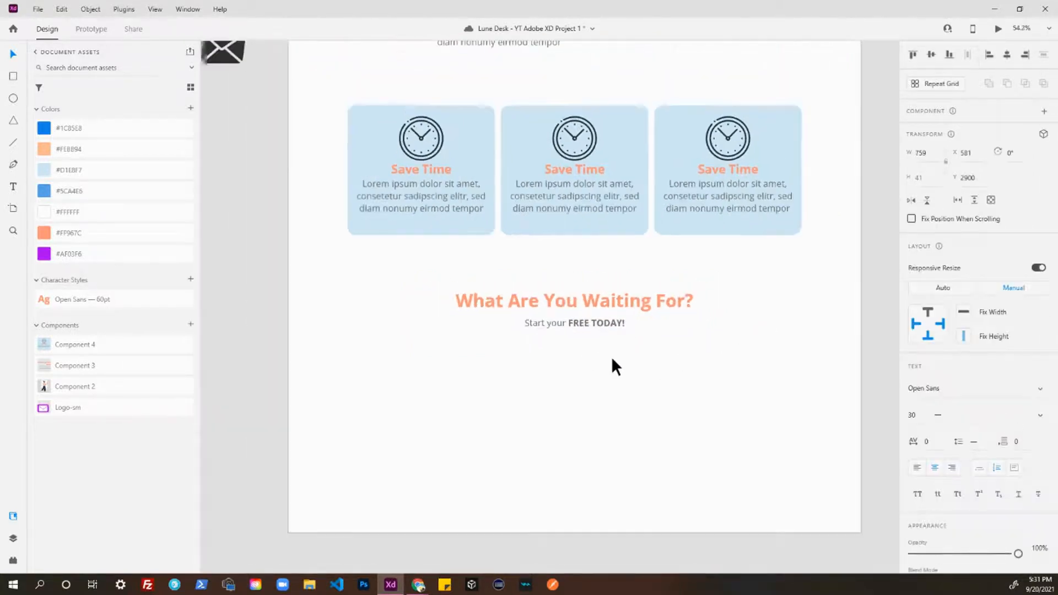
Step: Set the font size of the "Start your FREE TODAY!" line to 40
key(Up)
key(Up)
key(Up)
key(Up)
key(Up)
key(Up)
key(Up)
key(Up)
key(Up)
key(Up)
key(Up)
key(Up)
key(Up)
key(Down)
key(Down)
key(Down)
key(Return)
key(4)
key(0)
key(Return)
key(Escape)
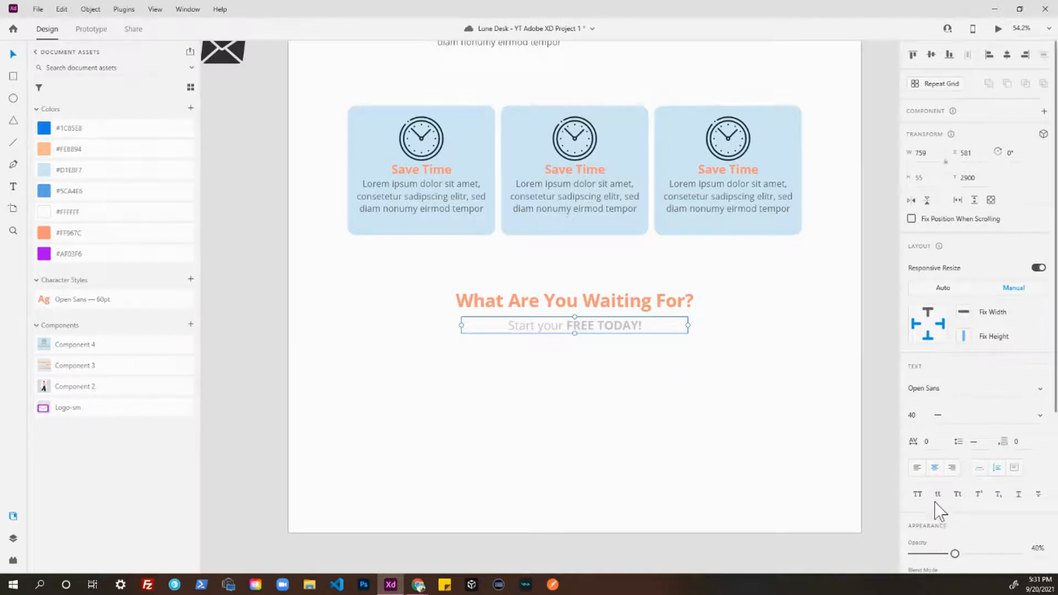
scroll(935, 507, down, 3)
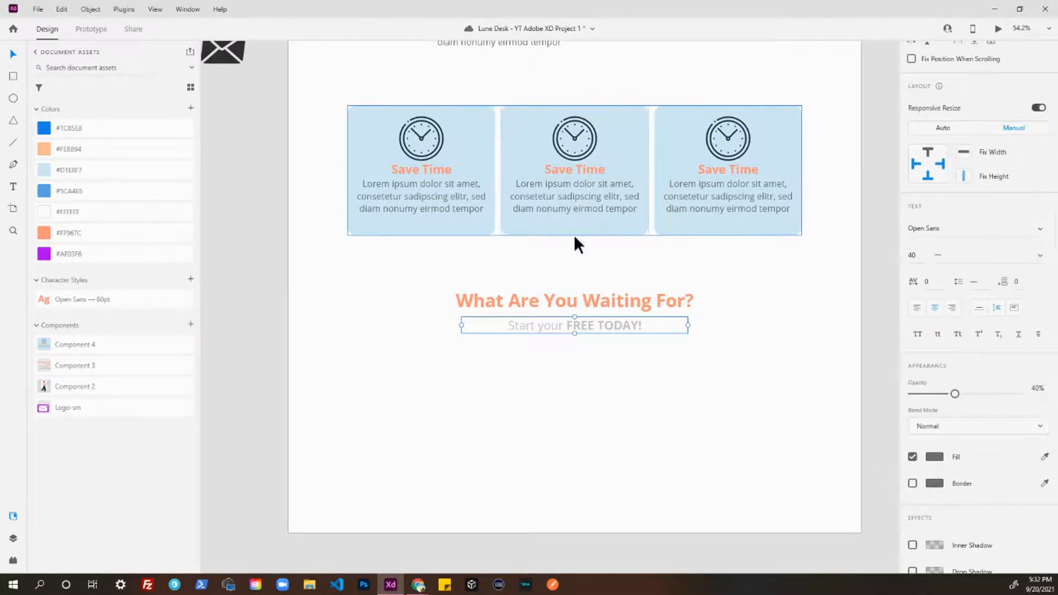
scroll(571, 161, up, 3)
scroll(583, 137, down, 3)
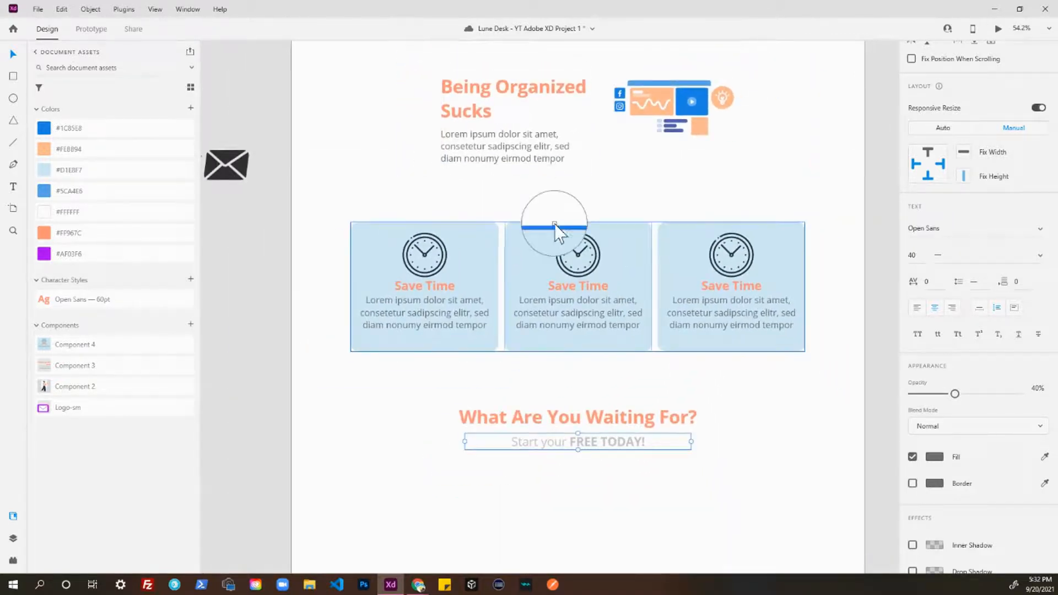
key(Escape)
click(602, 435)
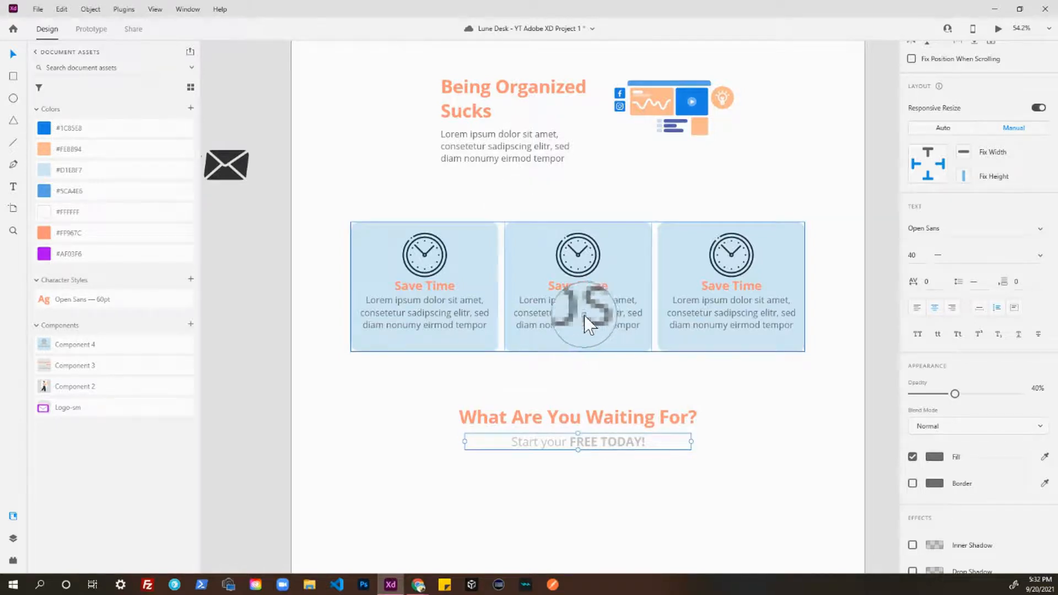
key(Escape)
click(629, 445)
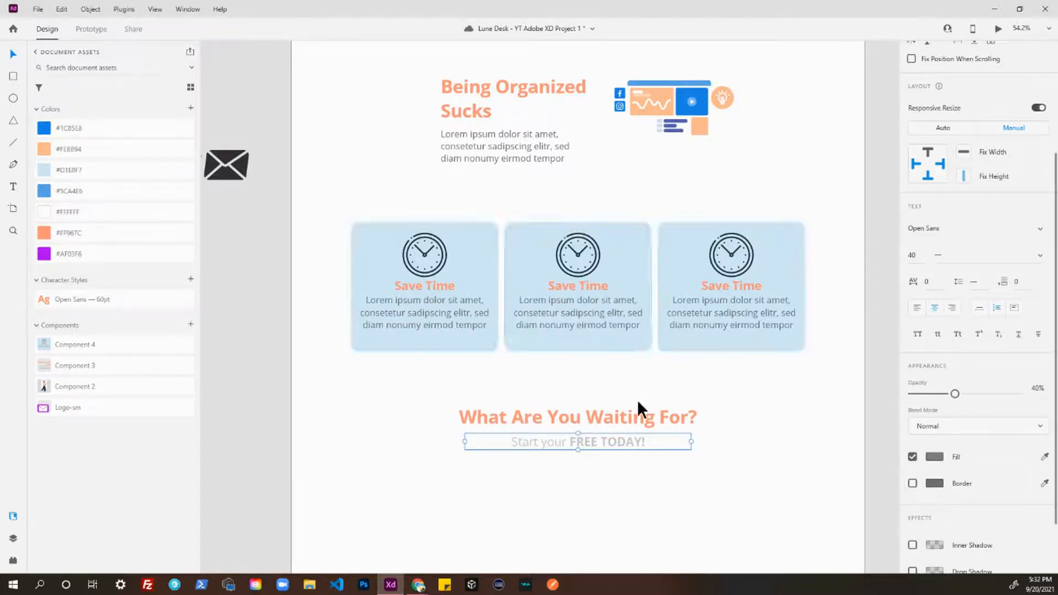
click(612, 377)
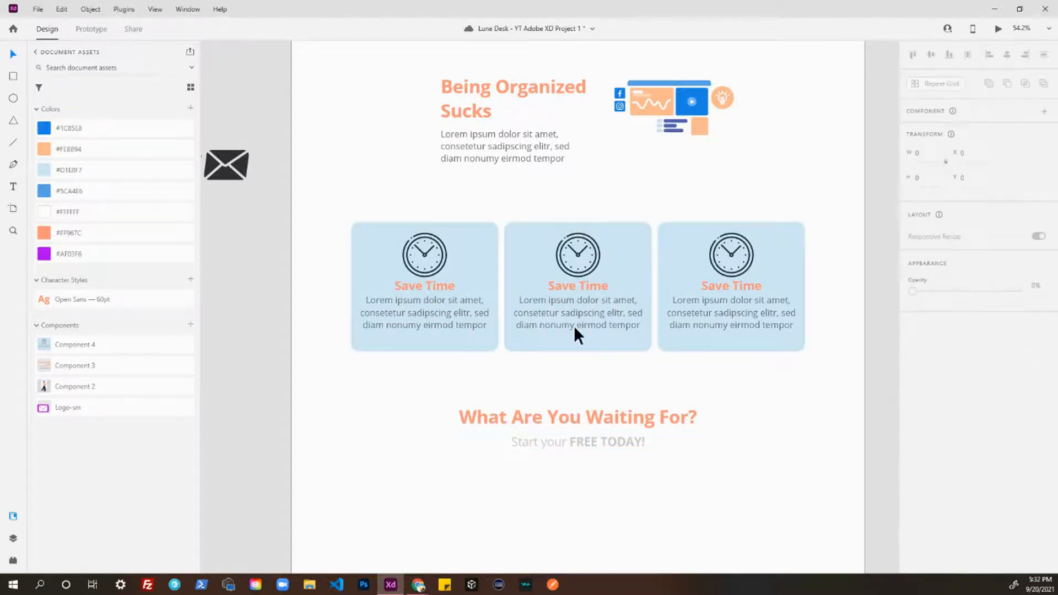
click(584, 443)
scroll(490, 166, up, 1)
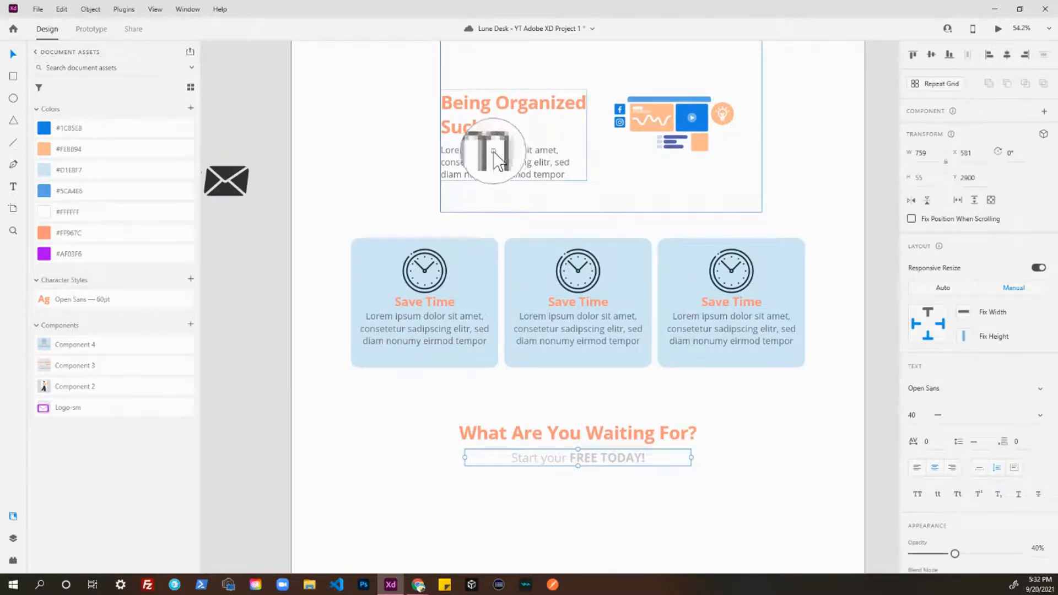
scroll(441, 164, up, 1)
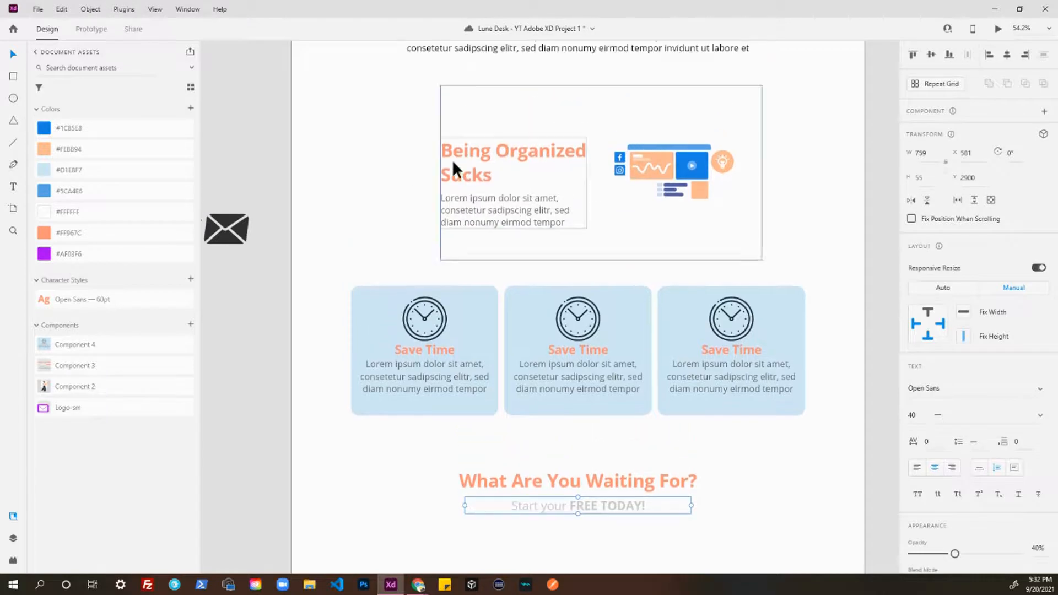
scroll(496, 182, down, 3)
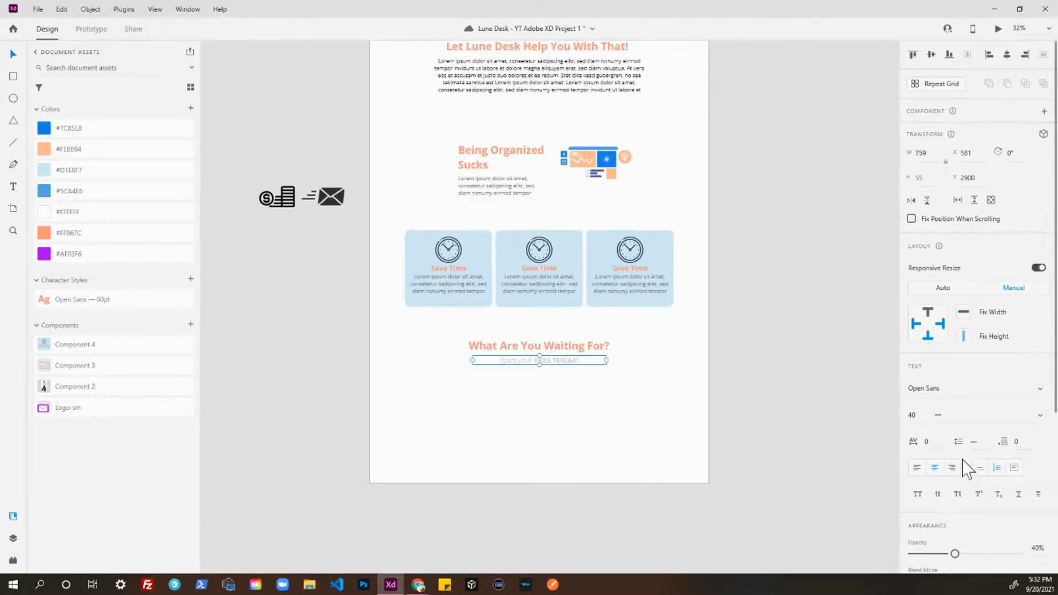
Step: Set the fill colour of the "Start your FREE TODAY!" line to #2C2C2C
scroll(963, 465, down, 4)
click(935, 386)
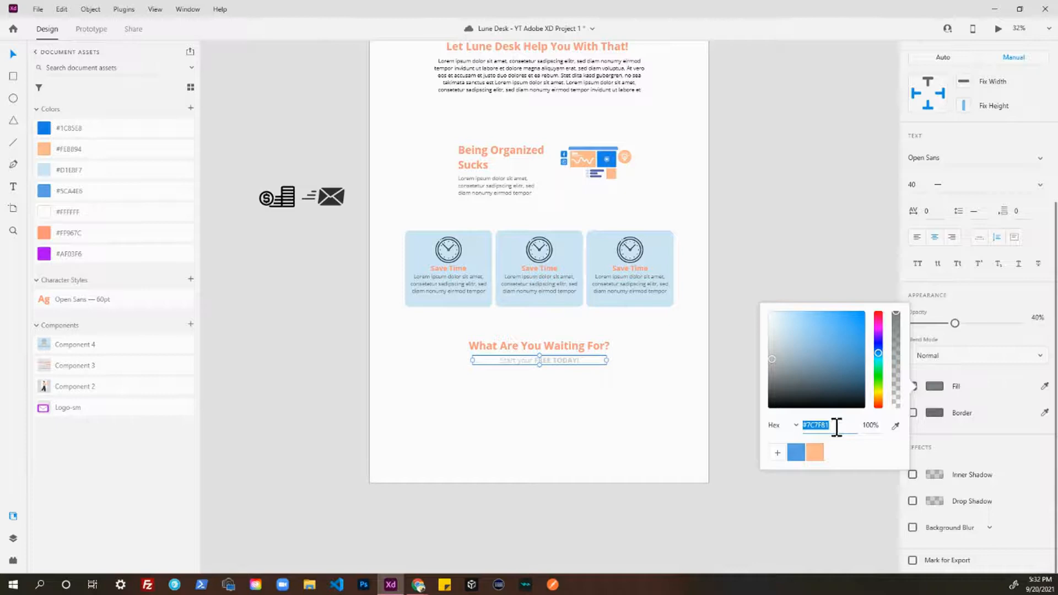
text(#2c2)
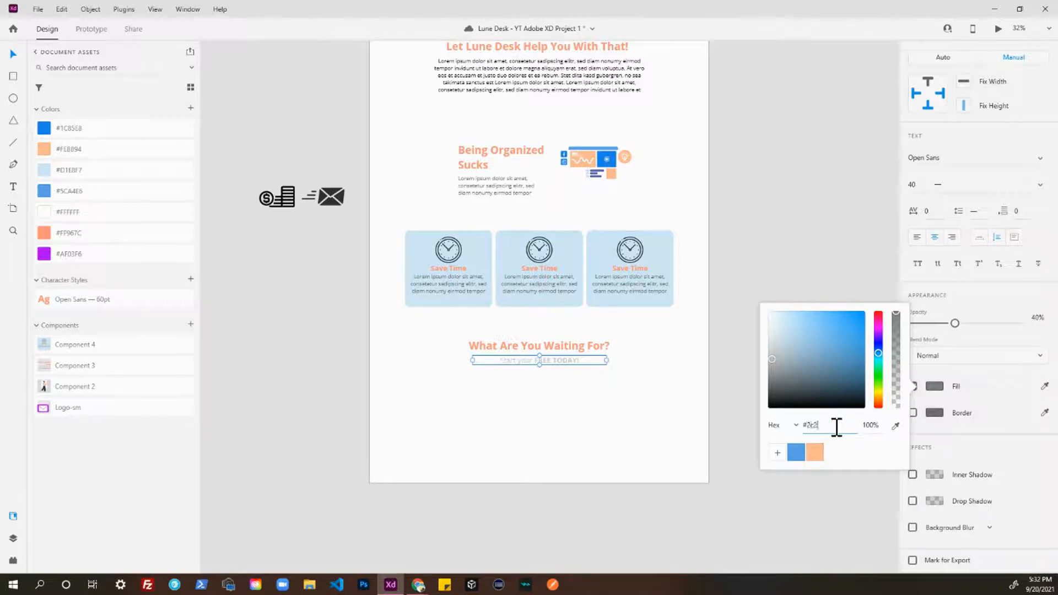
text(c2c)
key(Return)
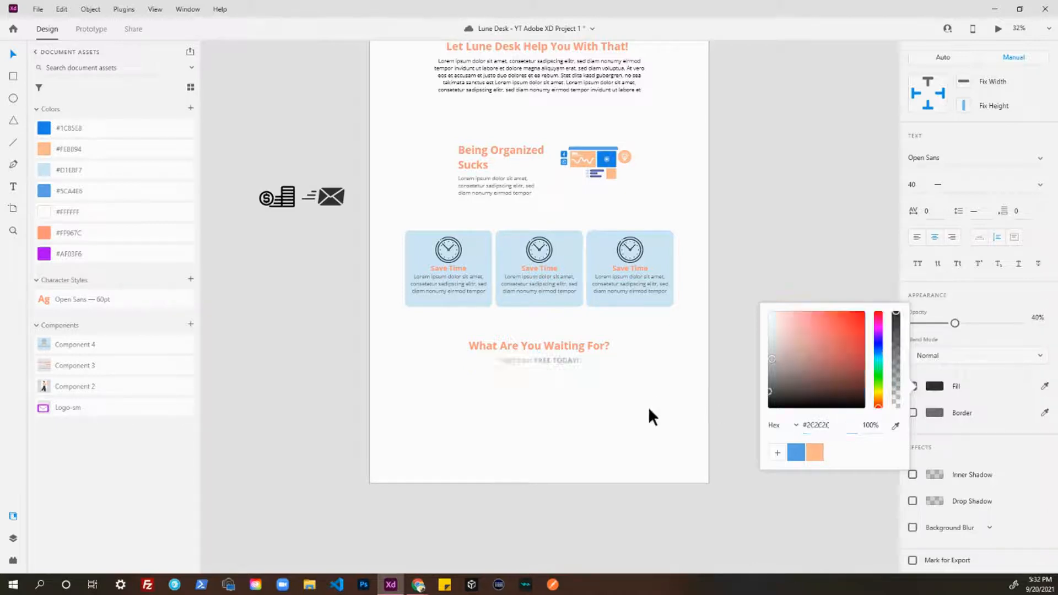
click(577, 381)
Step: Set the "Start your FREE TODAY!" line to a black #000000 fill at 100% opacity
click(574, 356)
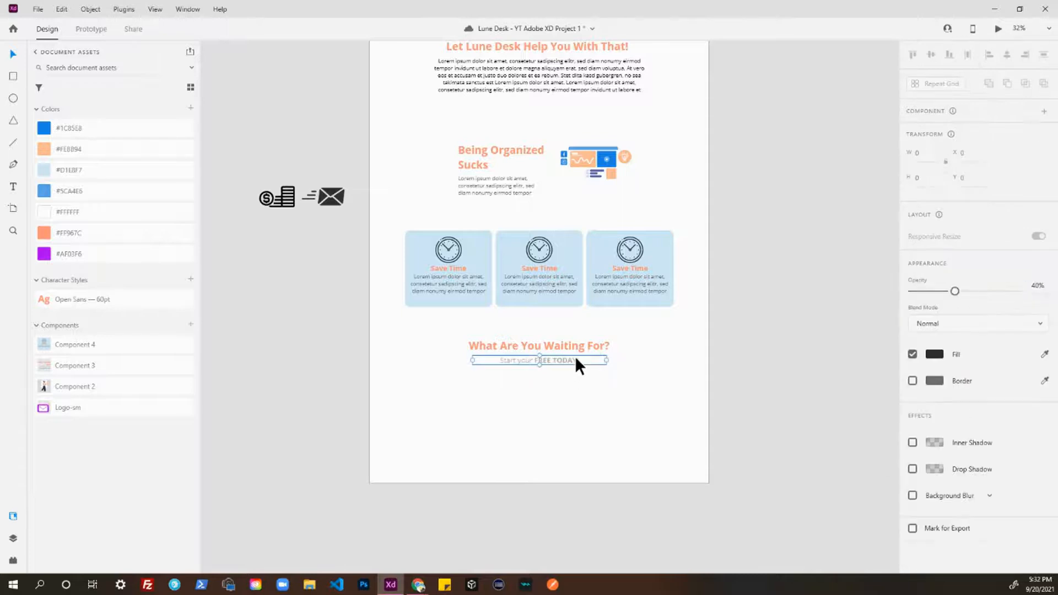
scroll(945, 424, down, 3)
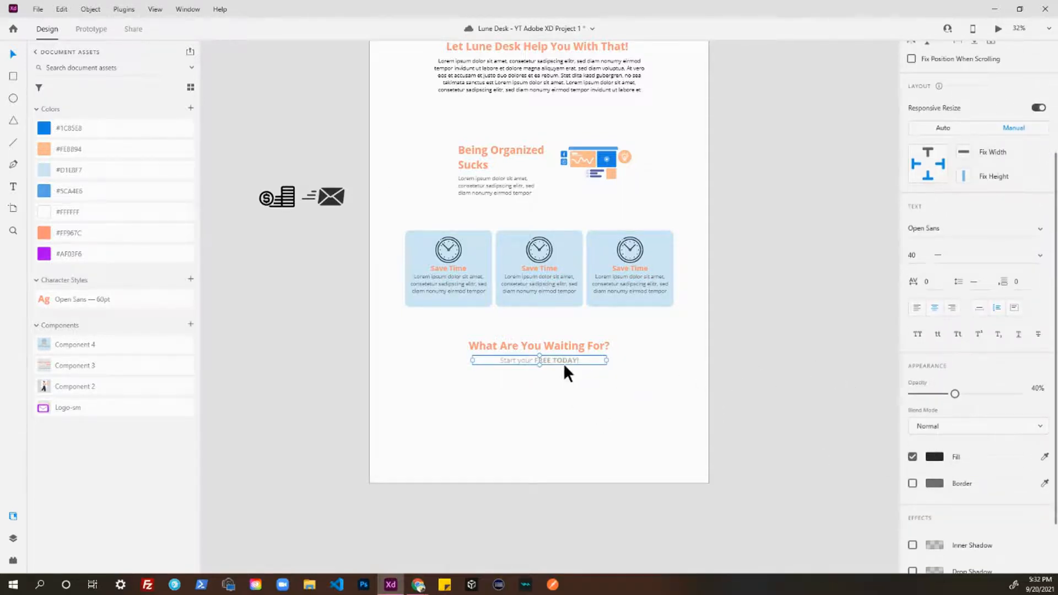
click(931, 456)
mouse_move(864, 460)
mouse_down()
mouse_move(810, 472)
mouse_move(734, 518)
mouse_up()
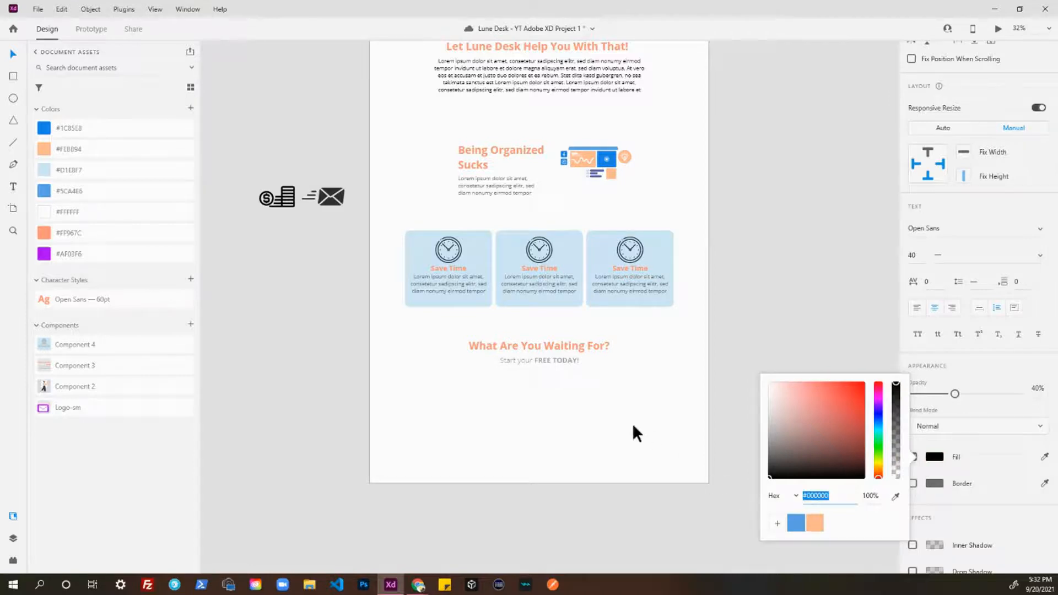
drag(954, 393, 1018, 394)
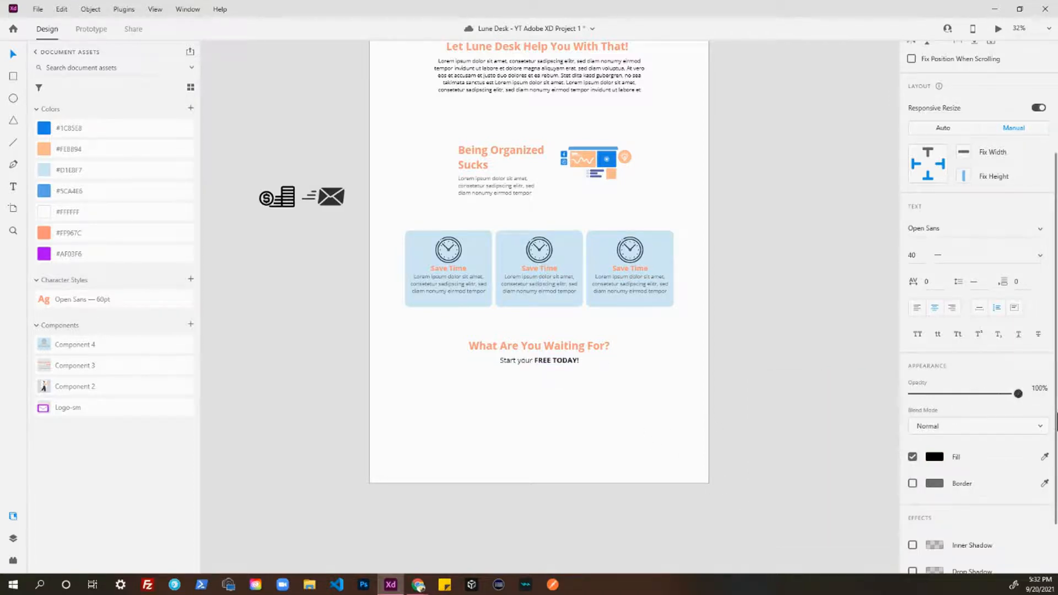
click(576, 410)
scroll(514, 344, up, 5)
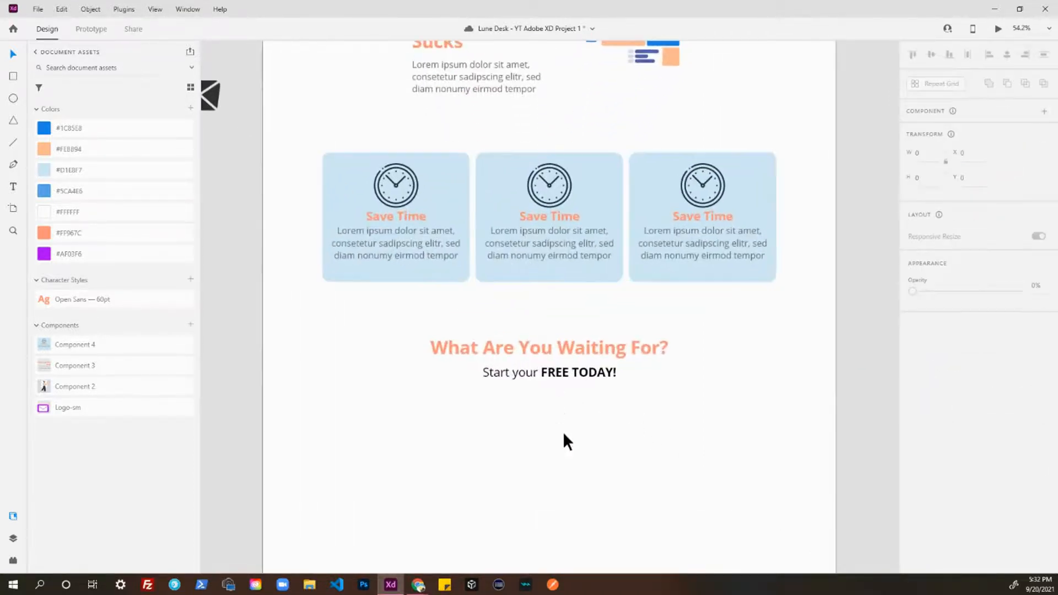
Step: Return the "Start your FREE TODAY!" line to its grey fill and set its opacity to 100%
click(585, 378)
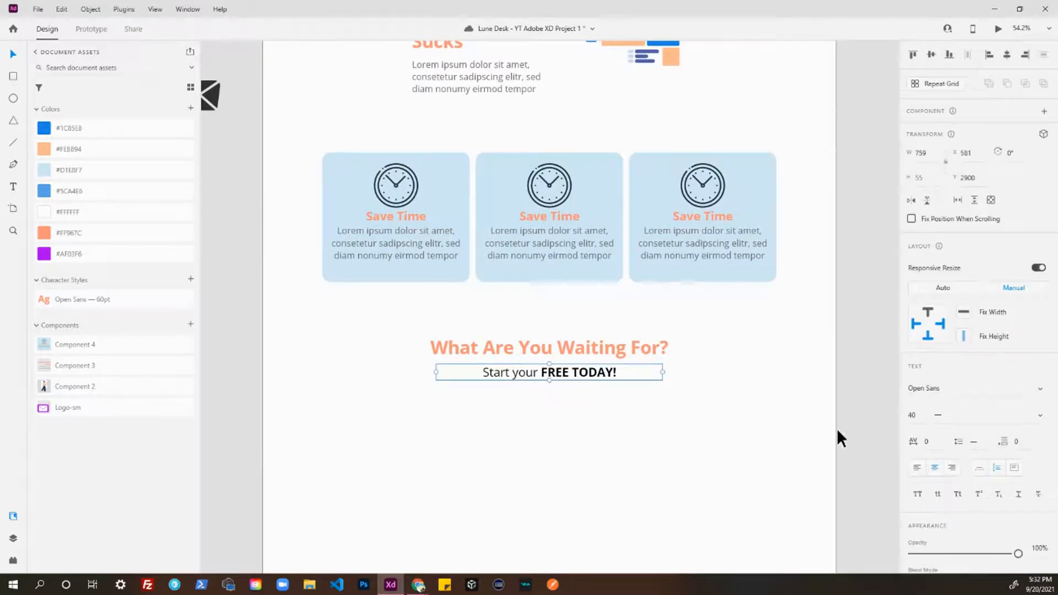
key(4)
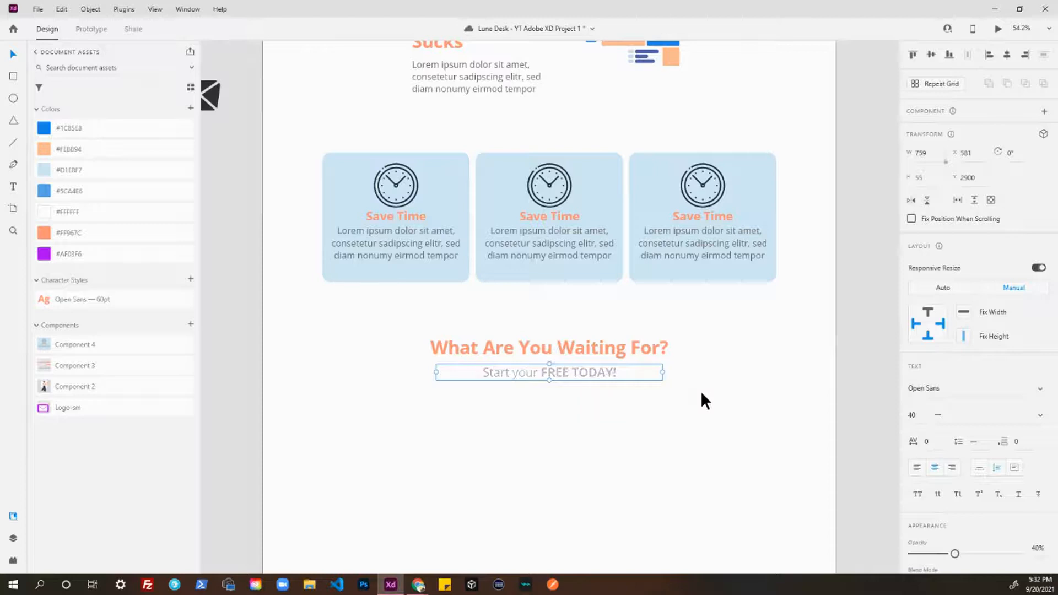
drag(955, 553, 1018, 553)
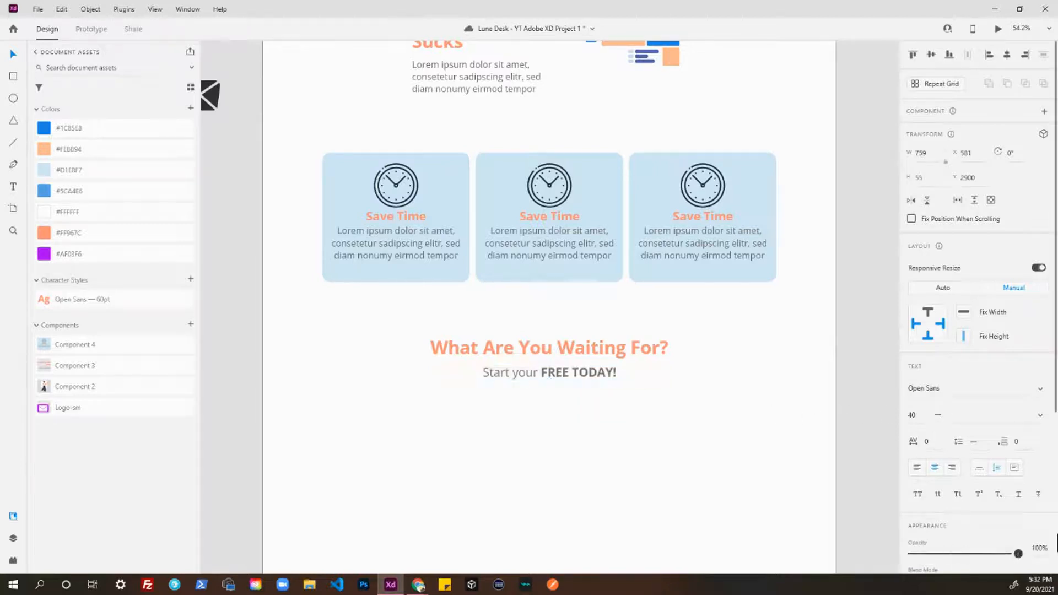
click(544, 412)
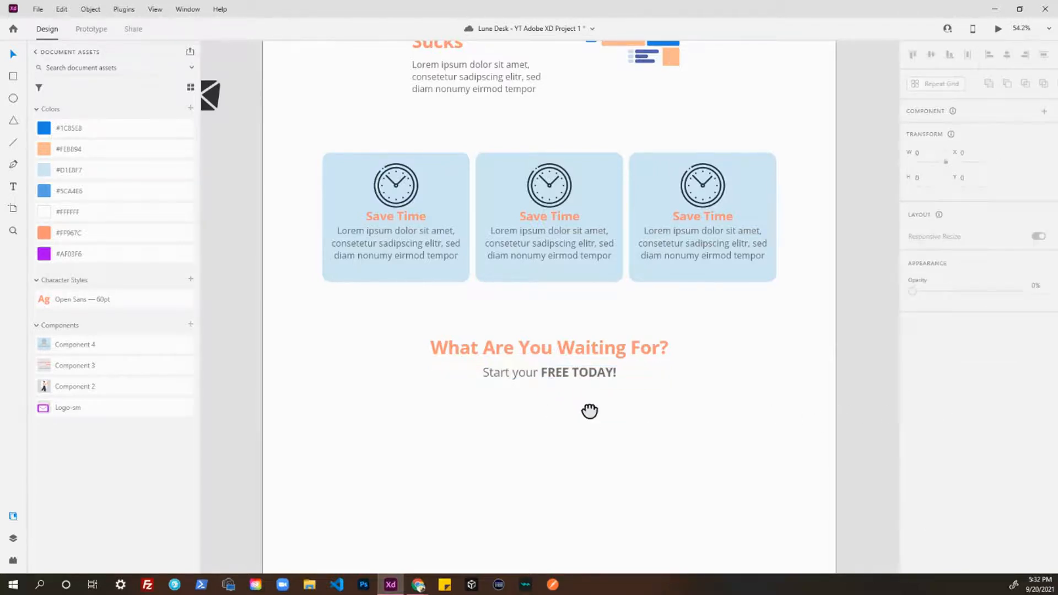
Step: Insert the bold word "TRIAL" after "FREE" in the line below the "What Are You Waiting For?" heading
scroll(587, 408, down, 2)
scroll(495, 437, down, 2)
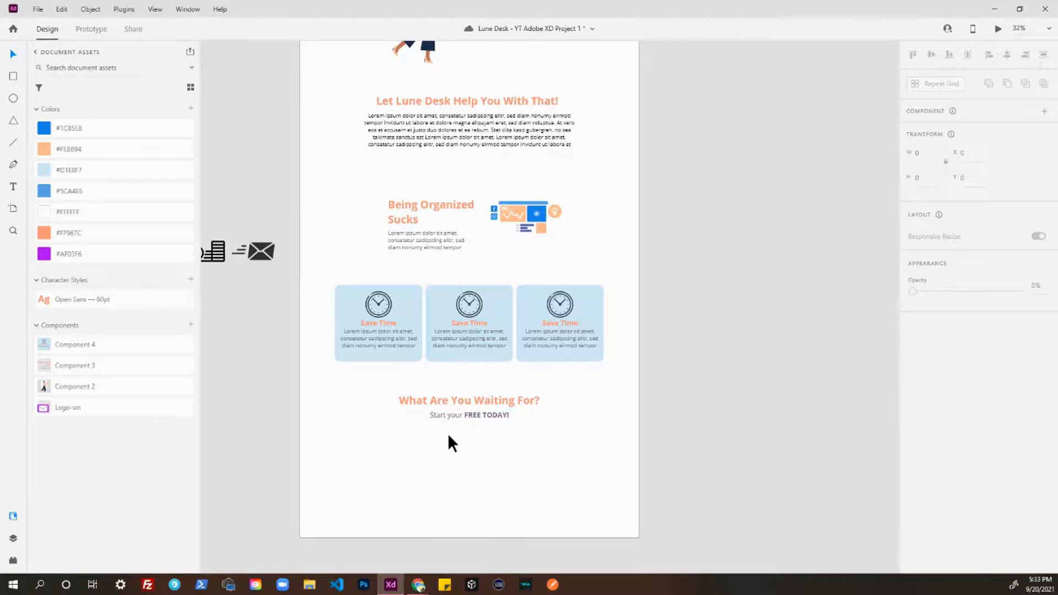
double_click(485, 415)
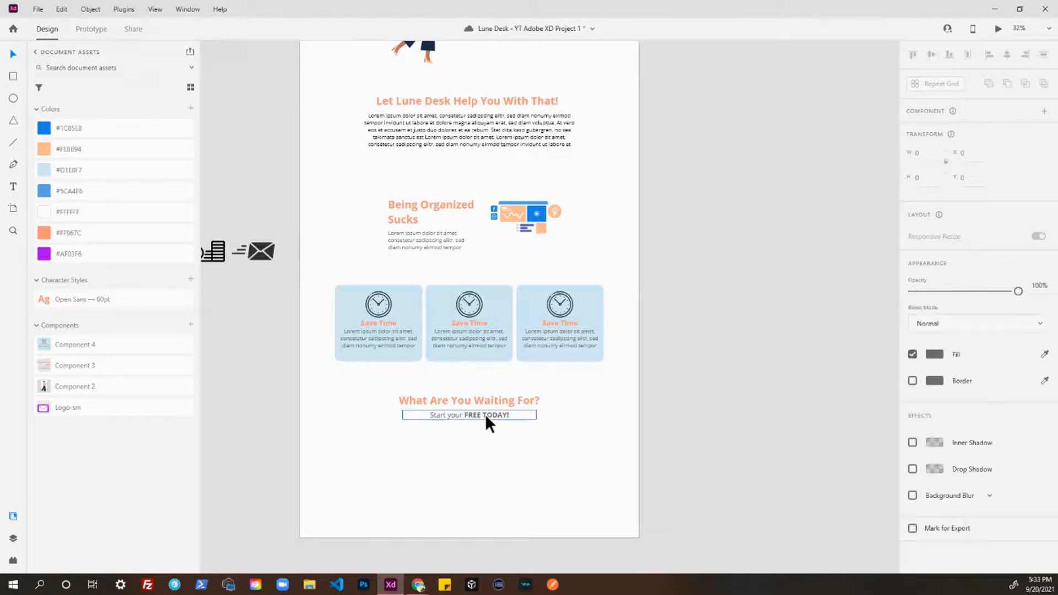
click(484, 417)
text(Tra)
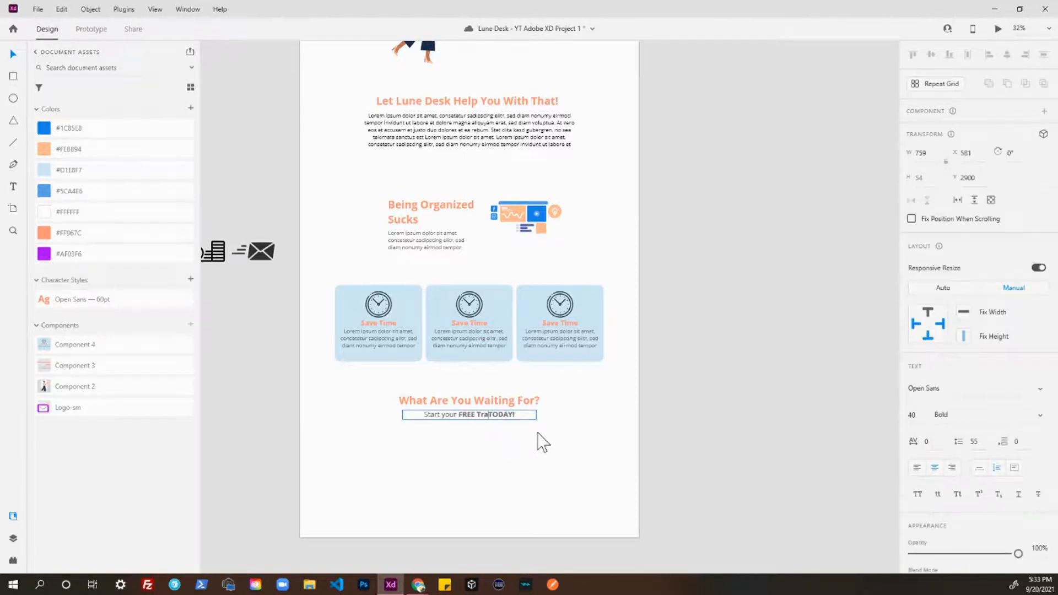
key(BackSpace)
key(BackSpace)
text(RAIL)
key(BackSpace)
key(BackSpace)
key(BackSpace)
key(BackSpace)
text(IAL)
Step: Change the line's closing word to "today!", with "today" in lowercase regular weight, so it reads "Start your FREE TRIAL today!"
double_click(505, 416)
text(today!)
click(513, 448)
scroll(415, 427, up, 1)
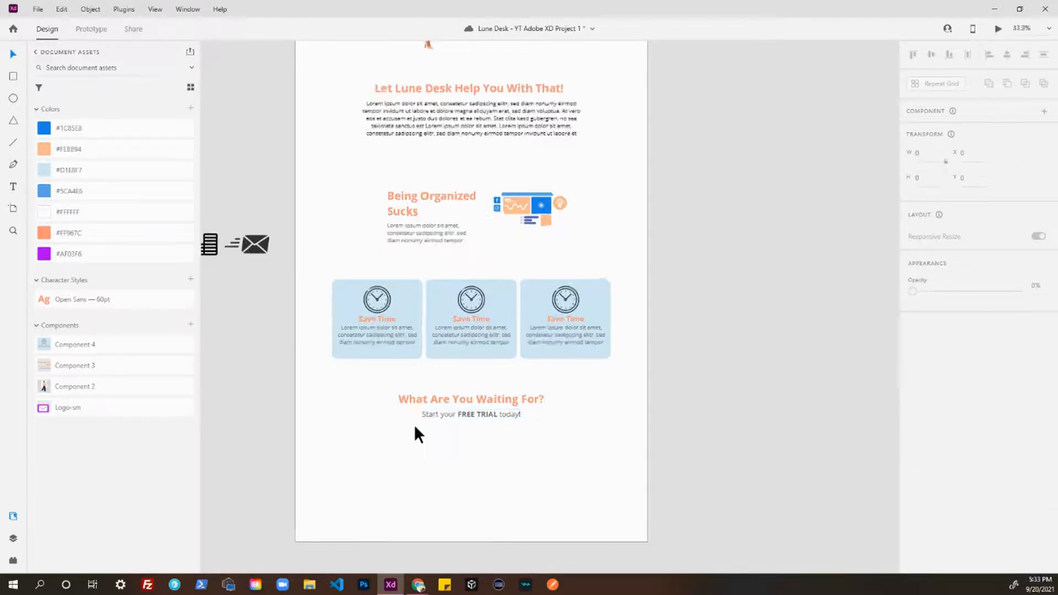
scroll(414, 427, up, 2)
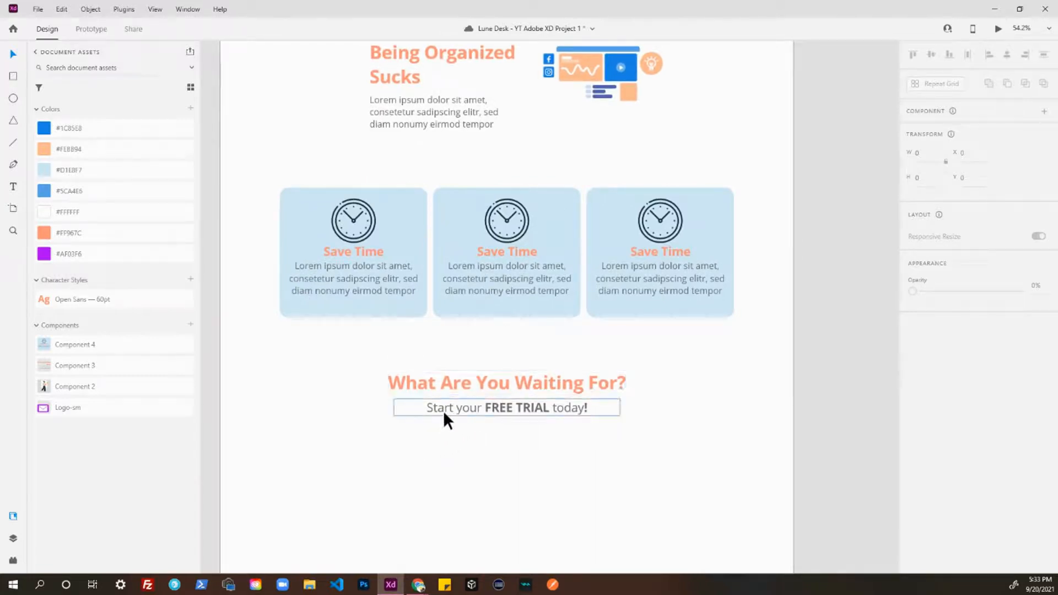
Step: Draw a button rectangle about 427 by 84 below the "Start your FREE TRIAL today!" line
scroll(429, 433, down, 2)
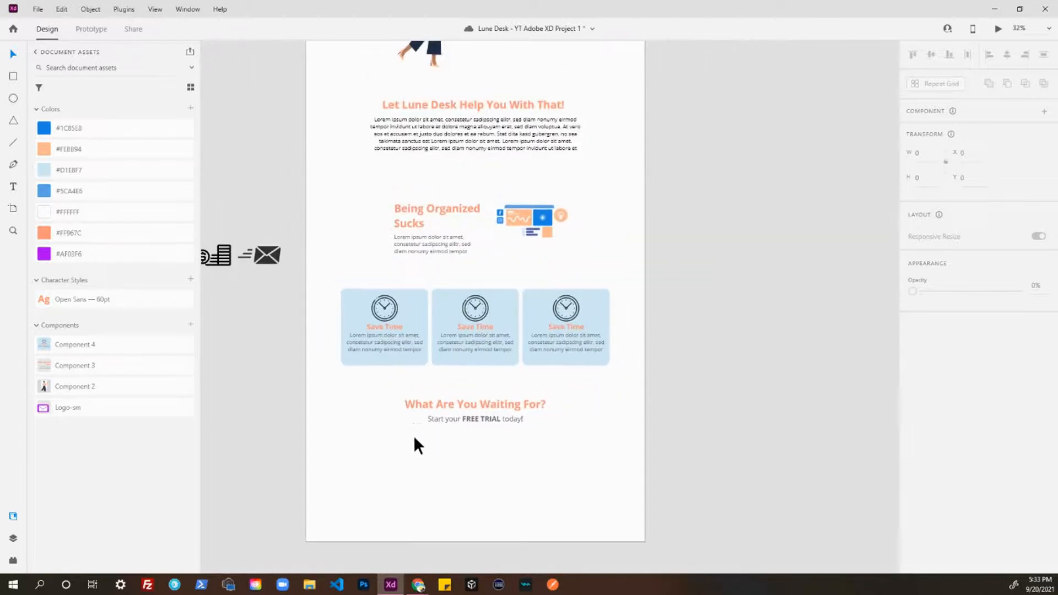
key(r)
drag(433, 430, 507, 445)
scroll(462, 451, up, 2)
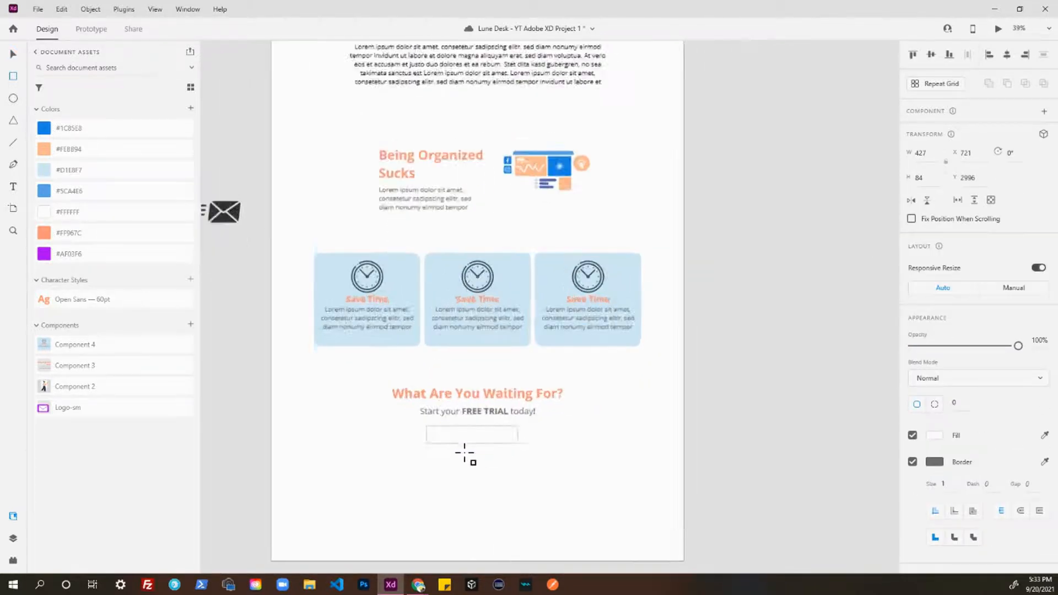
key(v)
click(464, 451)
Step: Round the button rectangle's corners to a radius of 11
click(419, 425)
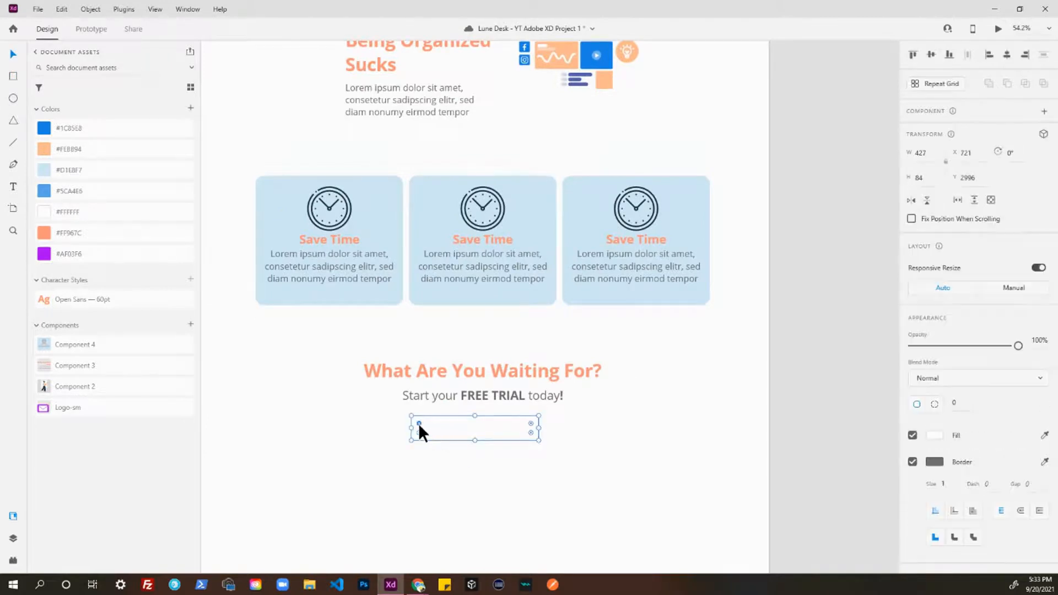
drag(419, 423, 418, 423)
scroll(415, 417, up, 5)
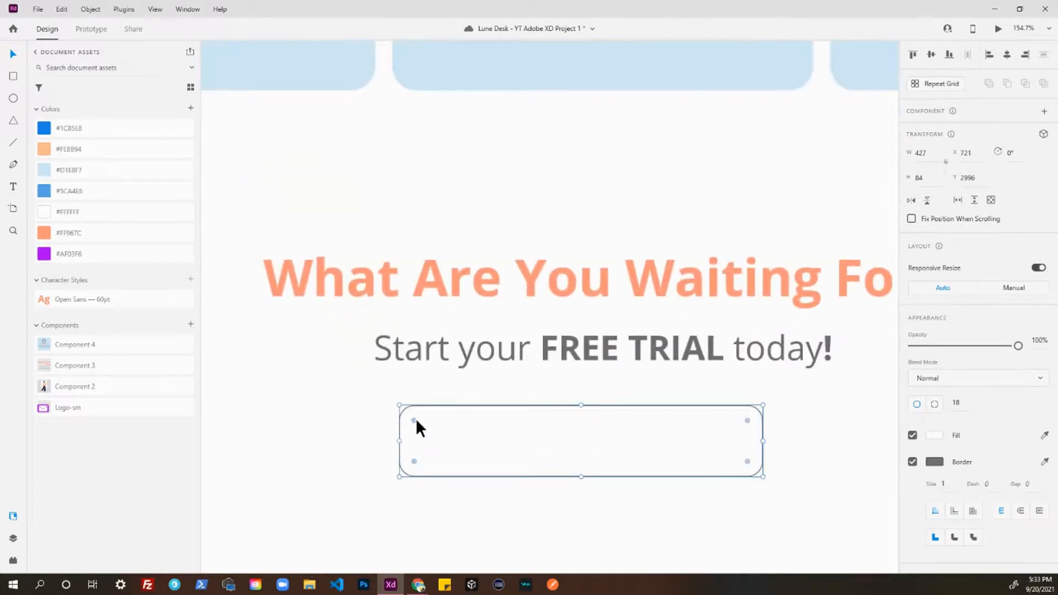
drag(415, 418, 410, 410)
scroll(533, 465, down, 5)
Step: Centre-align the button rectangle horizontally with the "What Are You Waiting For?" heading and the line beneath it
drag(626, 489, 524, 363)
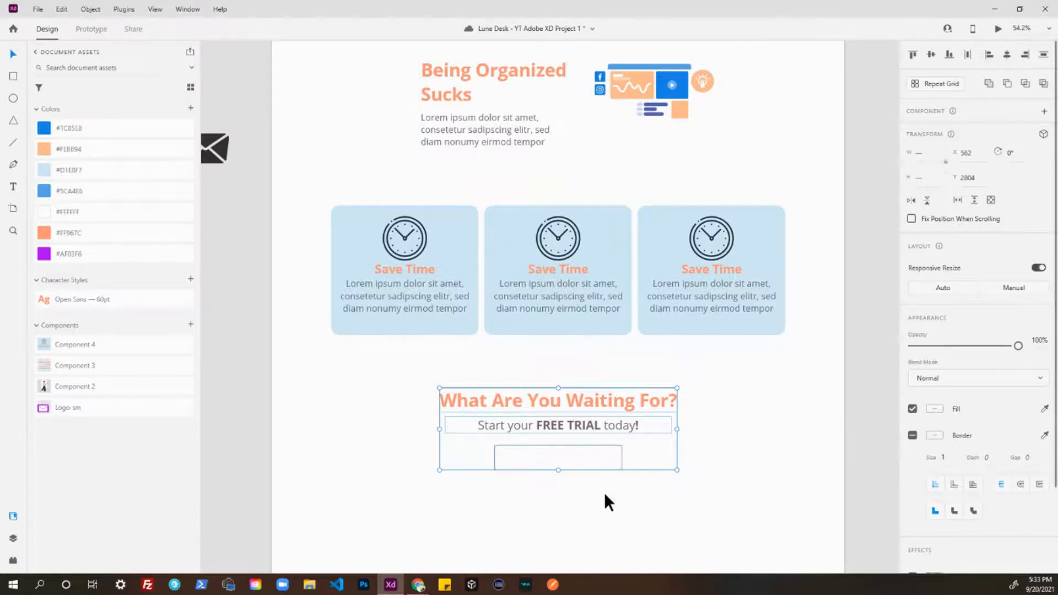
click(489, 484)
scroll(488, 483, up, 2)
Step: Remove the button rectangle's border and fill it with the saved bright blue document colour
click(568, 464)
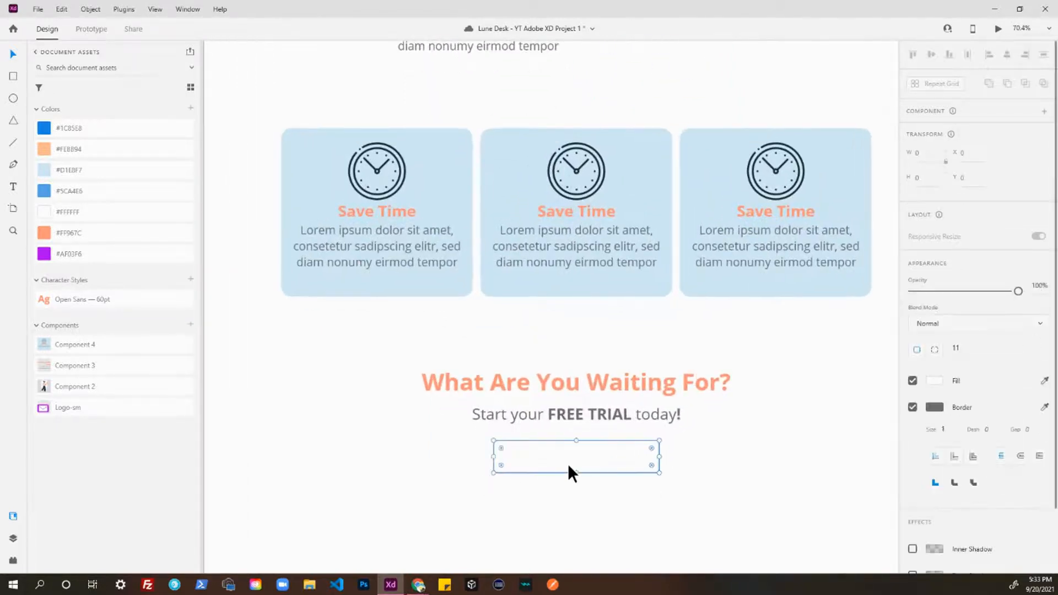
click(913, 463)
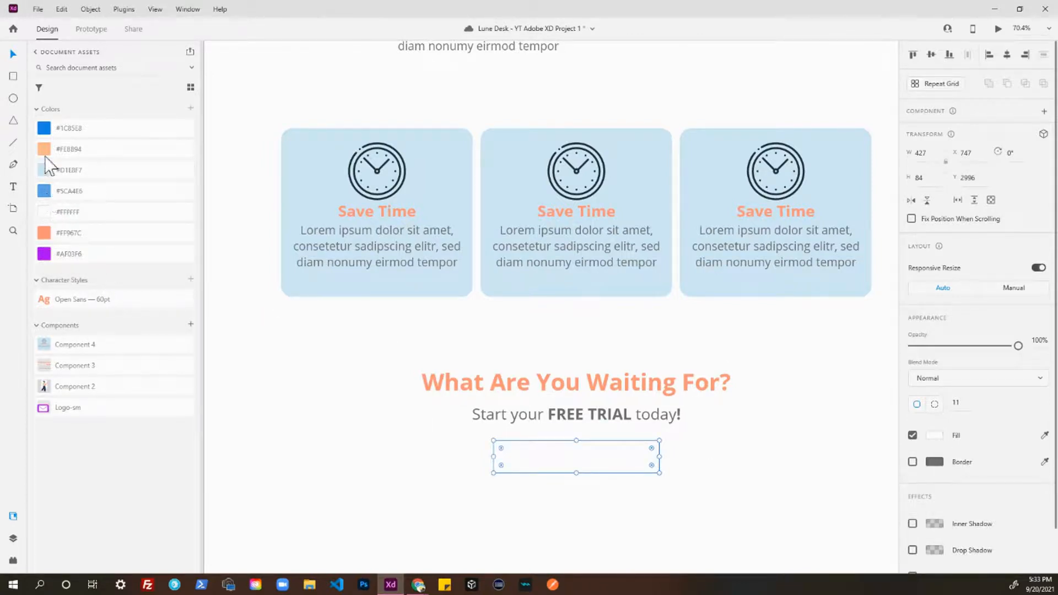
click(44, 128)
click(547, 490)
scroll(547, 495, down, 5)
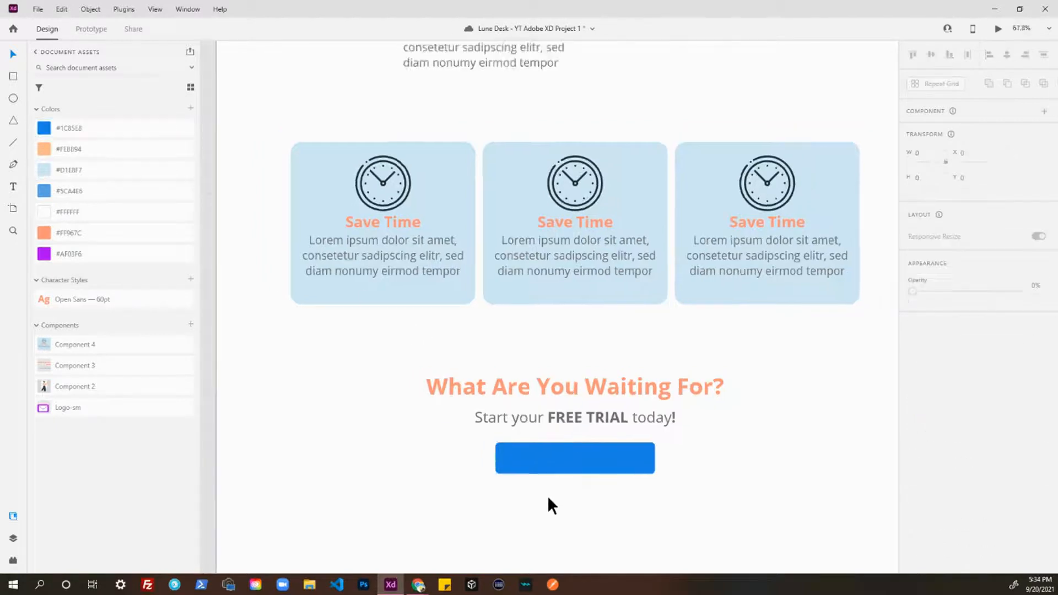
Step: Add the text label "START FREE TRIAL" on the blue button
scroll(560, 498, up, 4)
key(t)
click(512, 462)
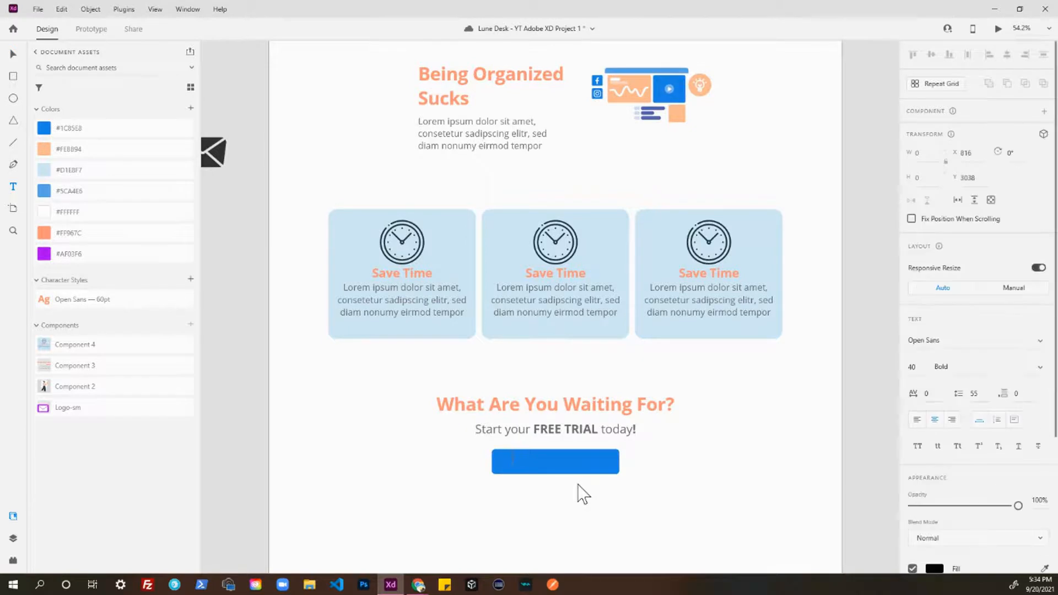
text(START FREE TRA)
text(IL)
key(Escape)
key(v)
Step: Set the button label's font size to 30 and position the text in the middle of the blue rectangle
drag(520, 457, 555, 463)
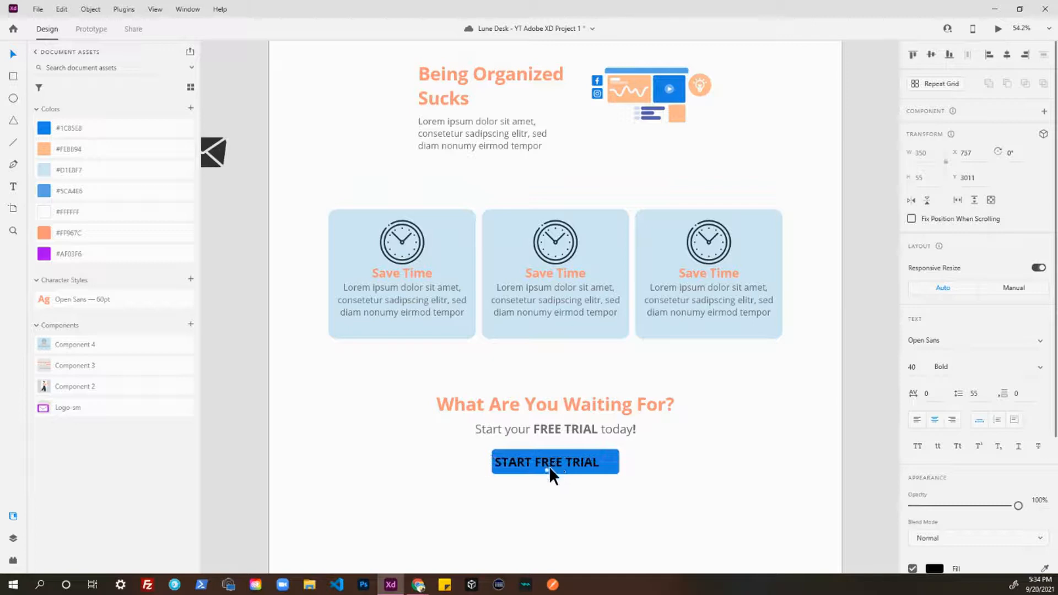
click(913, 366)
text(24)
key(Return)
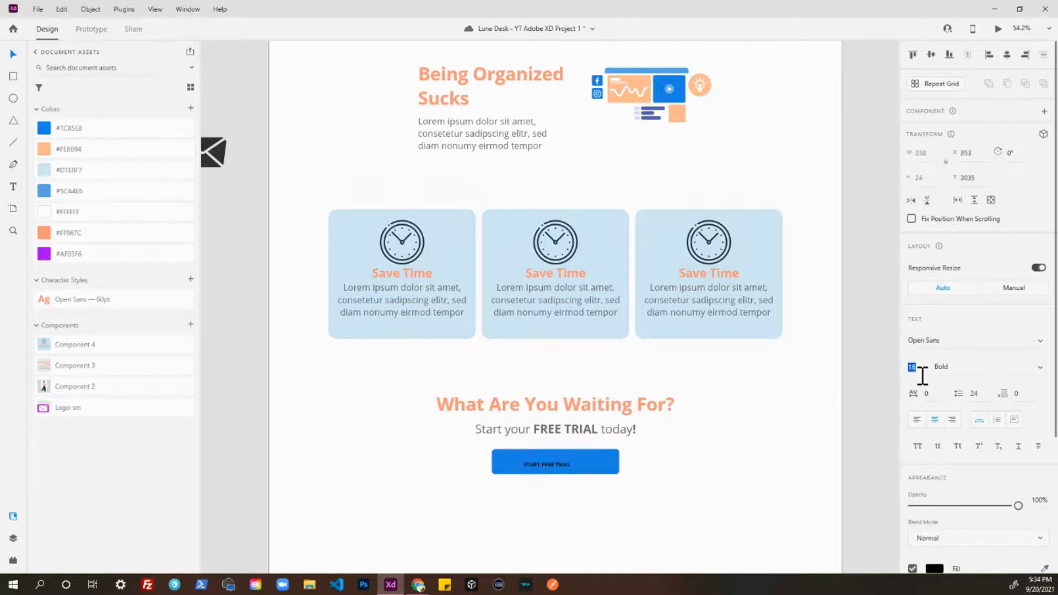
key(Up)
text(30)
key(Return)
scroll(544, 481, up, 3)
drag(566, 452, 582, 446)
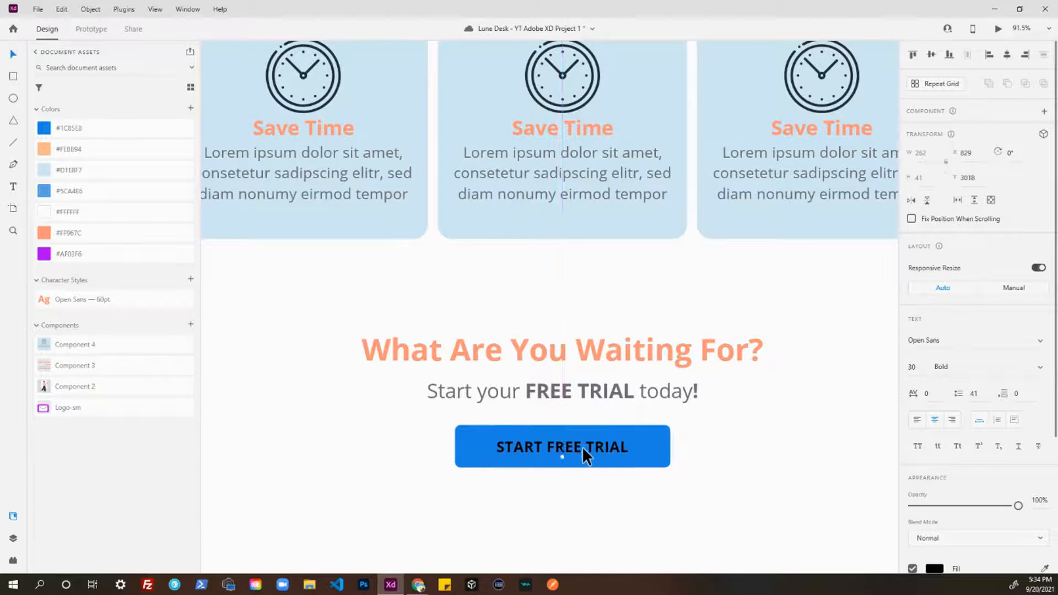
Step: Align the centres of the button label and the blue rectangle
click(510, 460)
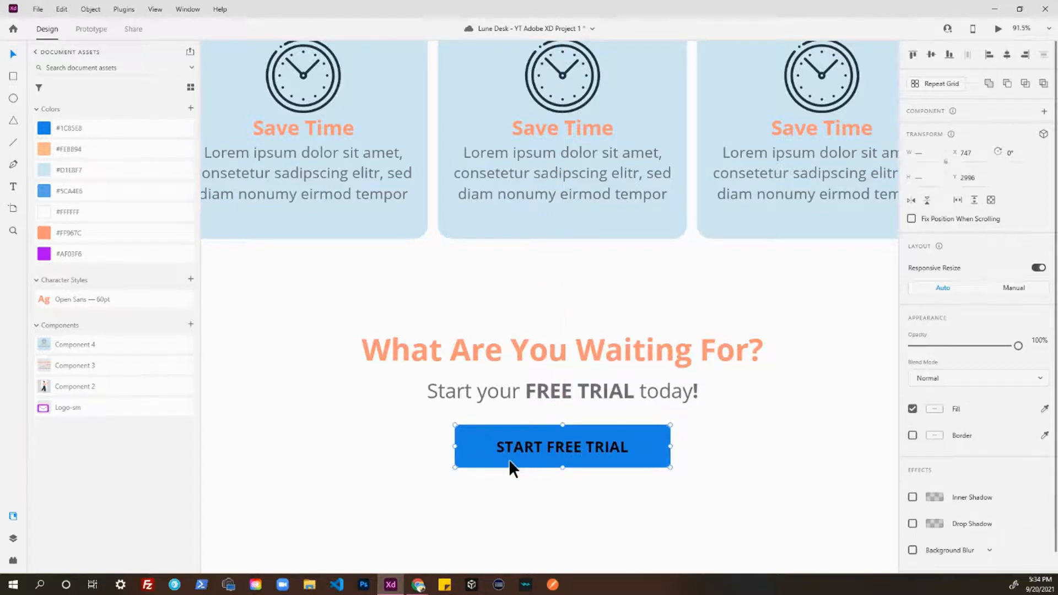
click(521, 472)
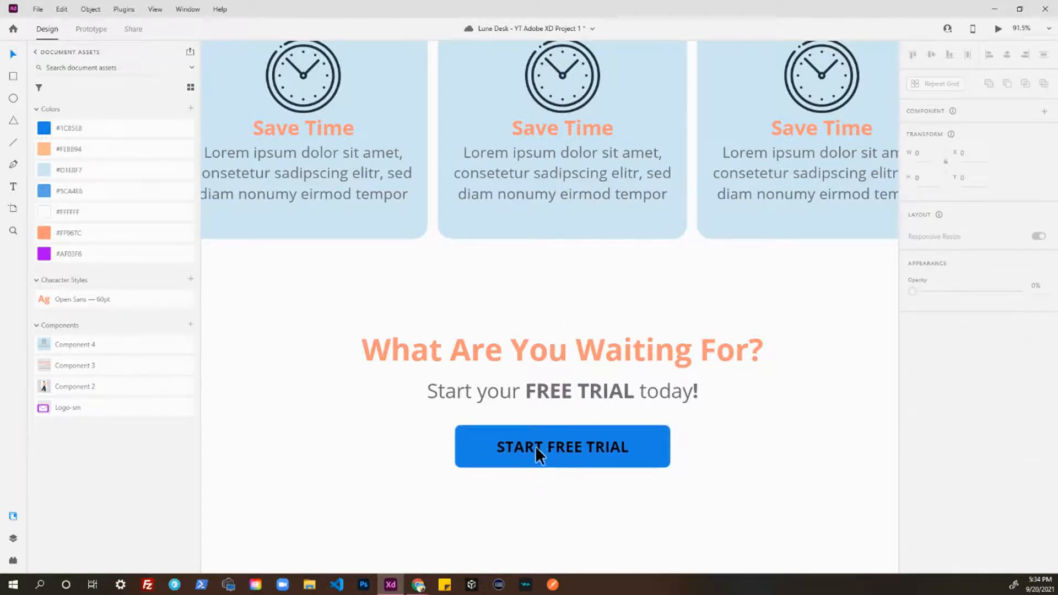
click(537, 445)
click(537, 446)
click(546, 474)
Step: Set the "START FREE TRIAL" label's fill to white
click(571, 447)
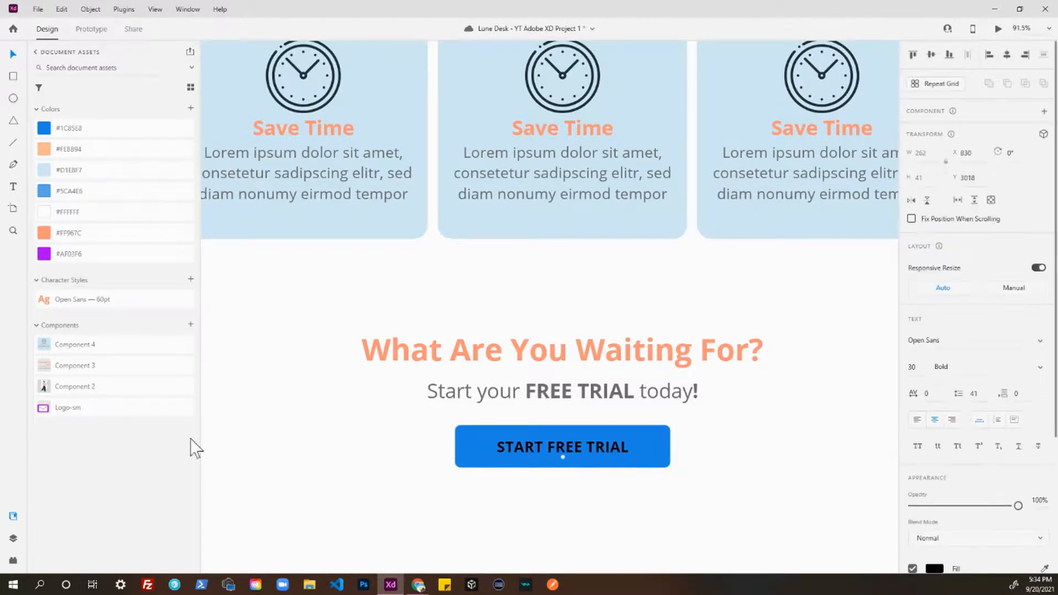
scroll(985, 513, down, 3)
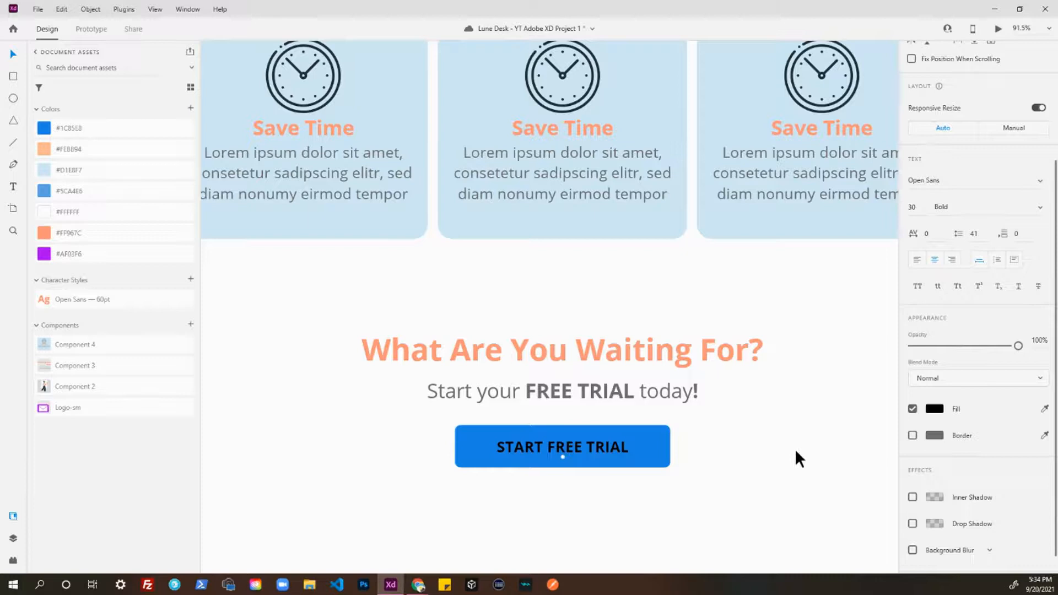
key(ctrl+z)
click(621, 485)
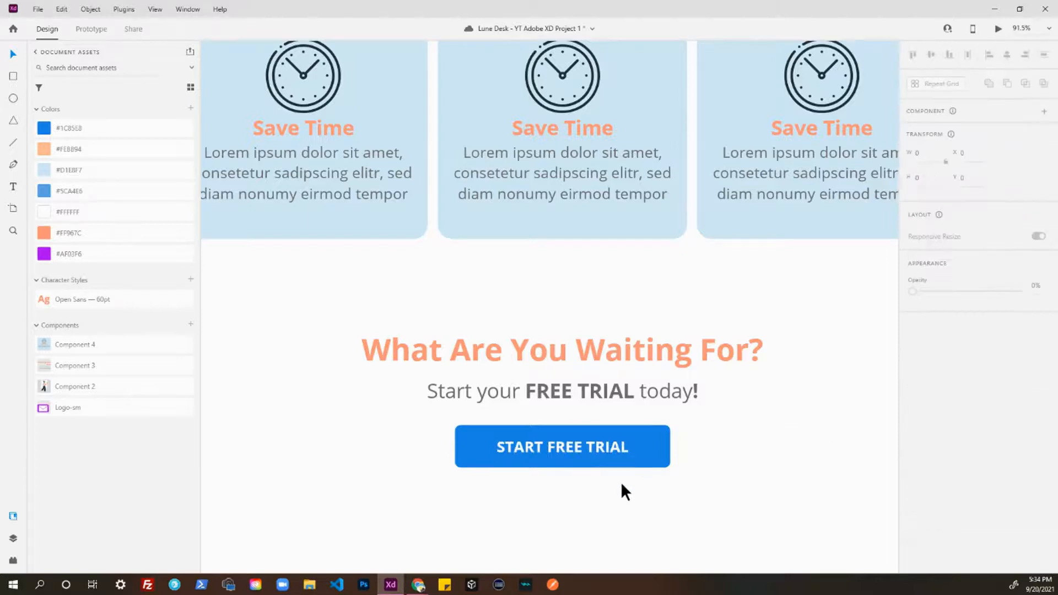
Step: Centre-align the heading, the free trial line and both button parts horizontally
scroll(660, 467, down, 3)
drag(688, 486, 585, 377)
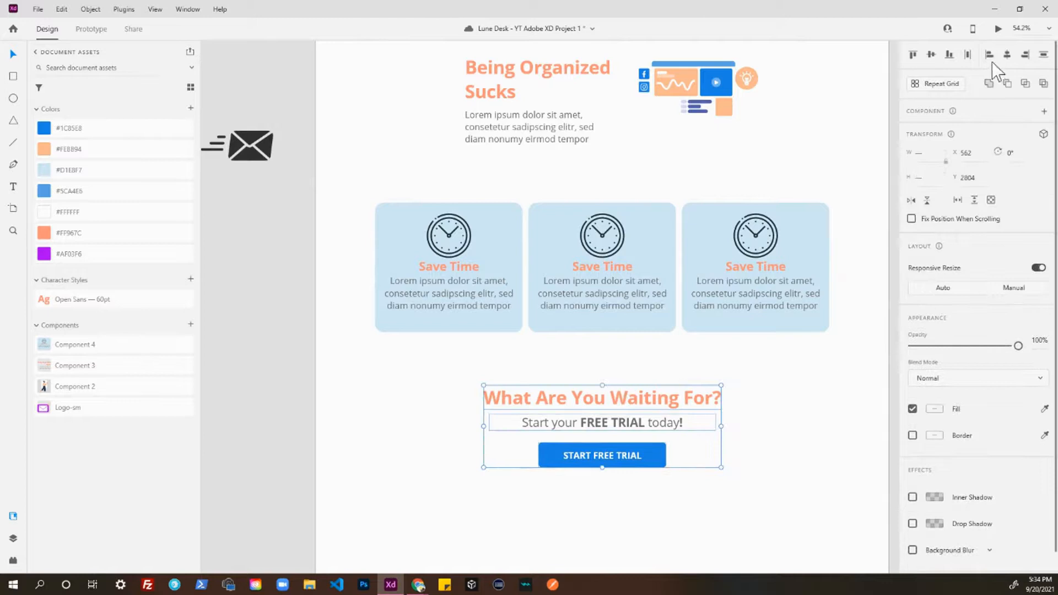
click(719, 492)
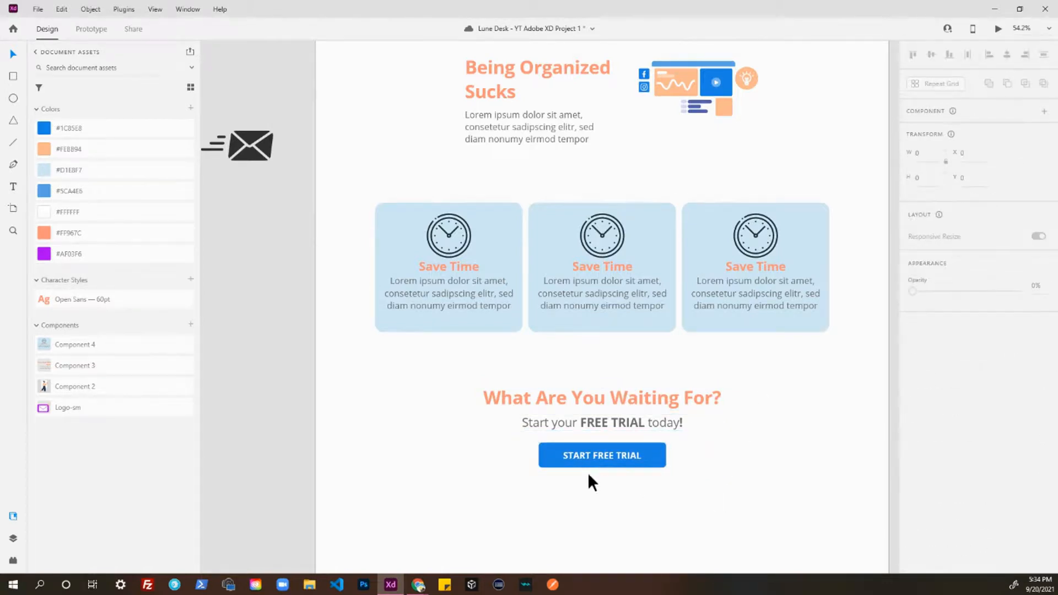
scroll(587, 471, up, 3)
click(627, 428)
drag(632, 425, 633, 414)
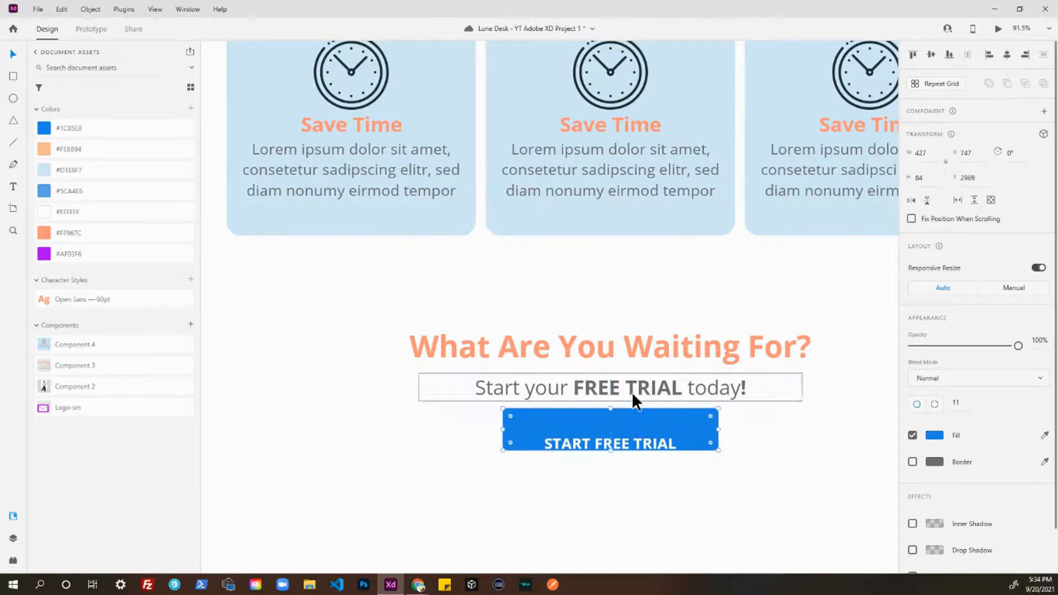
click(685, 481)
drag(669, 416, 668, 408)
key(ctrl+z)
key(ctrl+z)
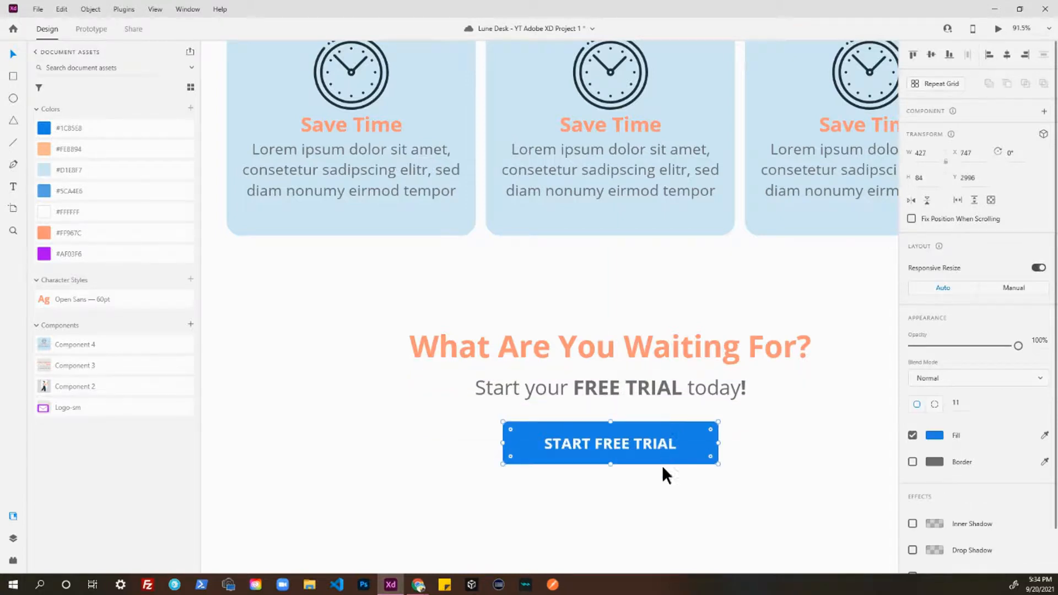
Step: Group the "START FREE TRIAL" label with its blue rectangle
click(636, 447)
click(630, 517)
drag(640, 494, 607, 425)
key(ctrl+g)
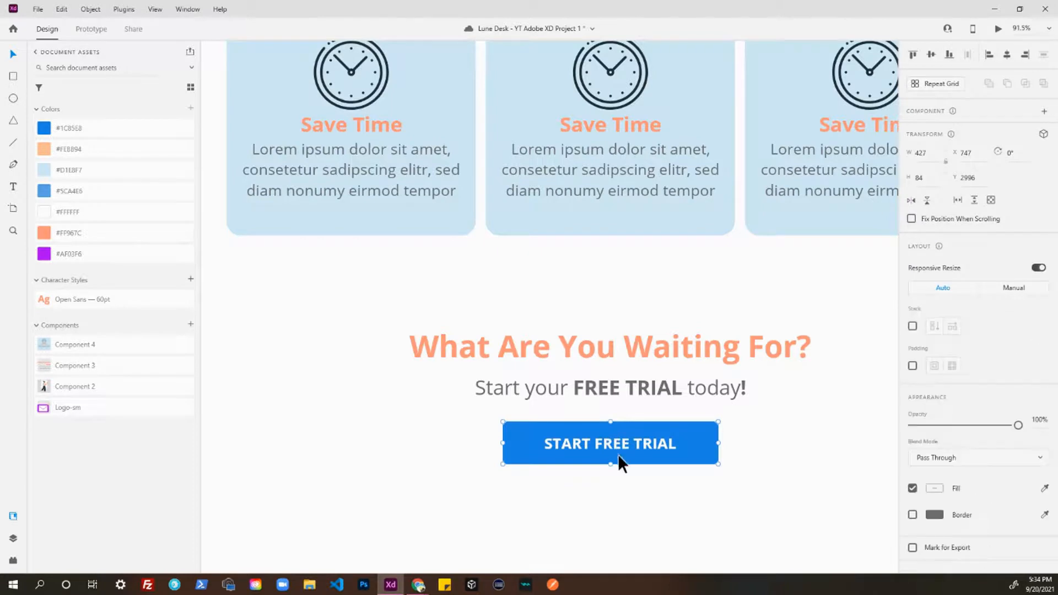
Step: Move the free trial line up close under the heading and bring the grouped button up beneath it
shift+click(636, 398)
click(640, 418)
drag(647, 428, 640, 404)
click(639, 389)
shift+click(639, 410)
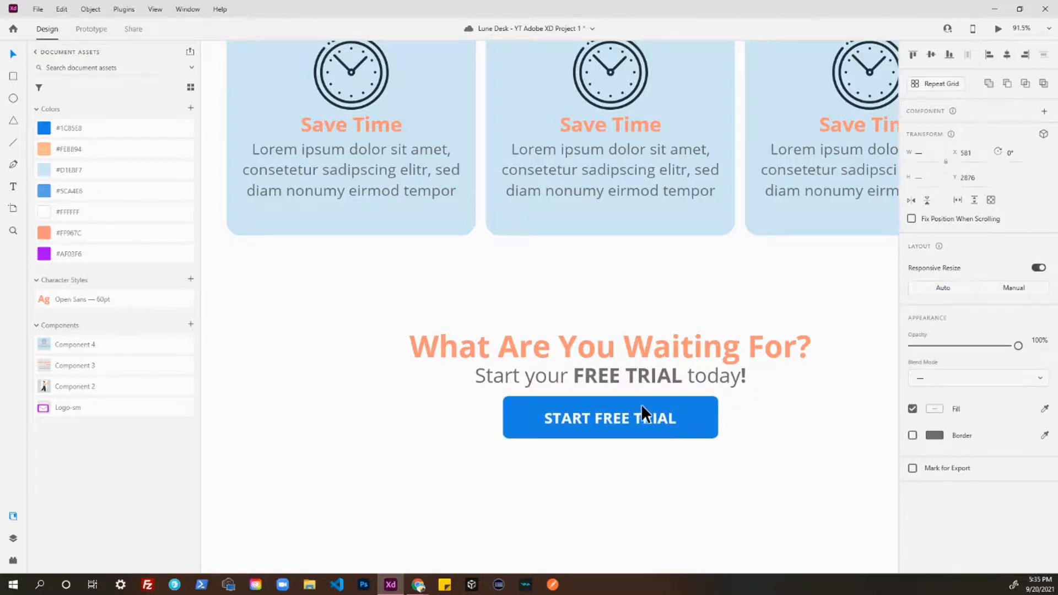
click(640, 404)
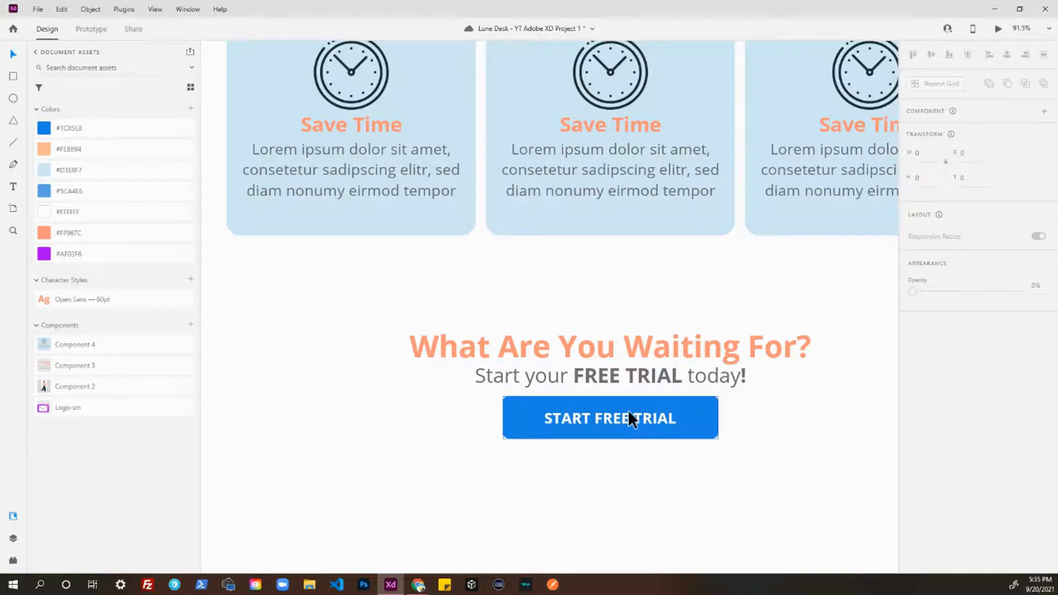
click(620, 460)
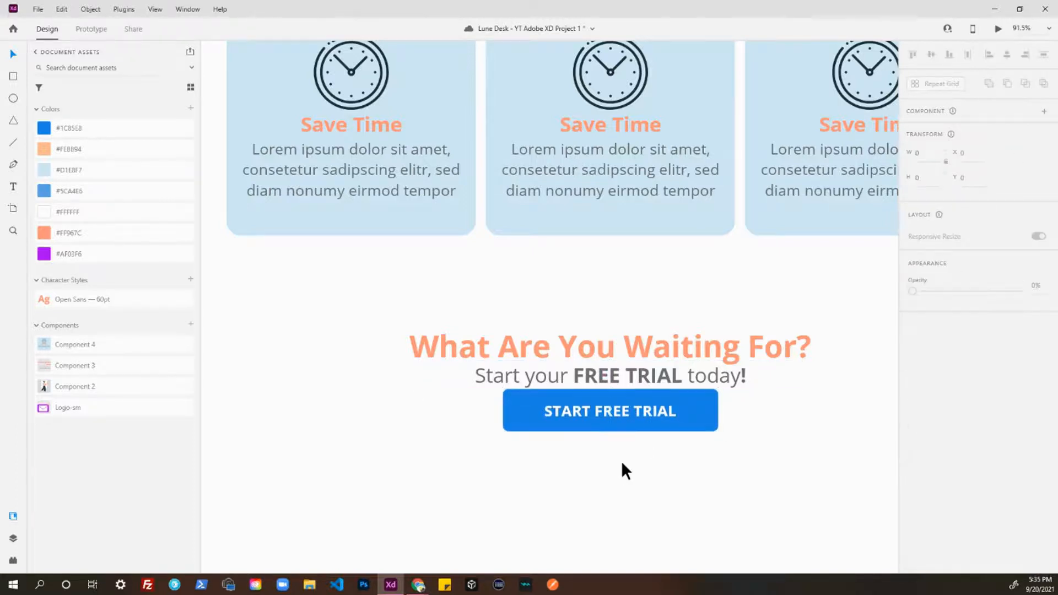
Step: Nudge the button down slightly, and shift the free trial line and button down together to loosen the spacing
scroll(620, 460, down, 2)
scroll(620, 461, down, 1)
click(640, 428)
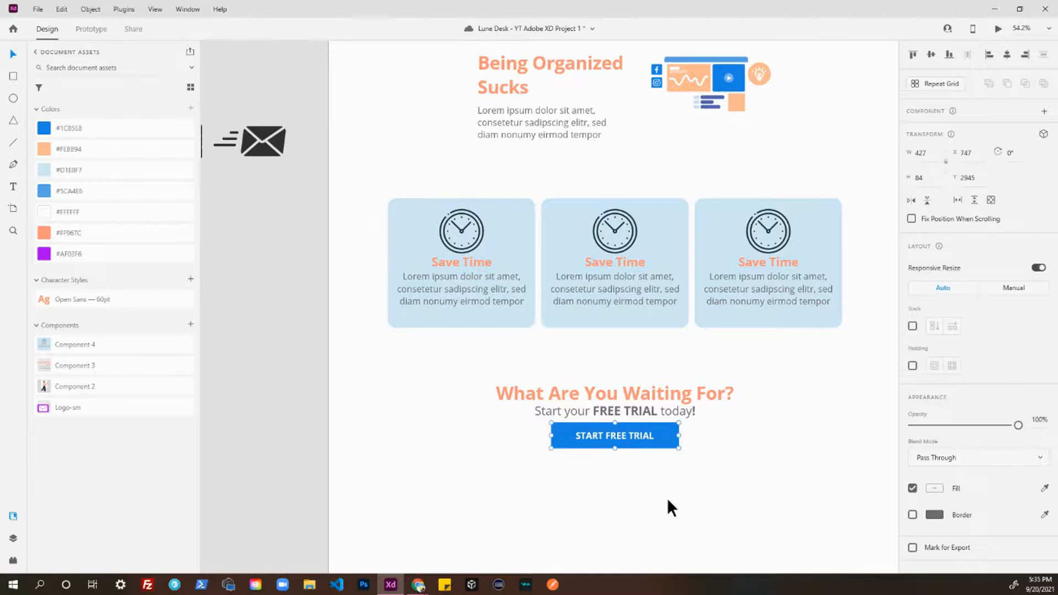
click(660, 476)
click(638, 414)
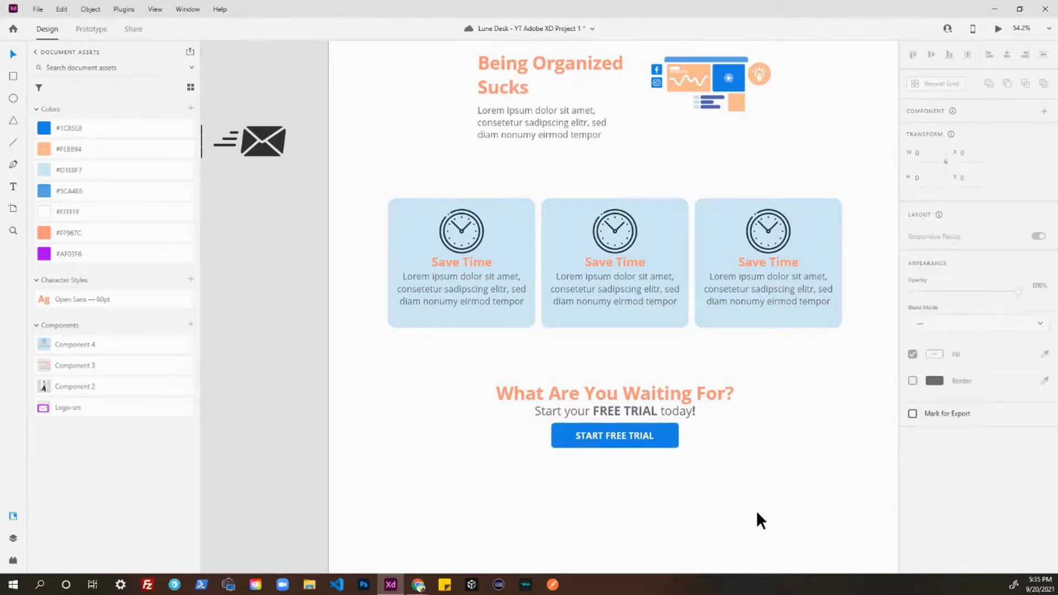
drag(756, 510, 633, 415)
key(shift+Down)
key(shift+Down)
click(661, 498)
Step: Move the free trial line up slightly to Y 2894, between the heading and the button
click(654, 418)
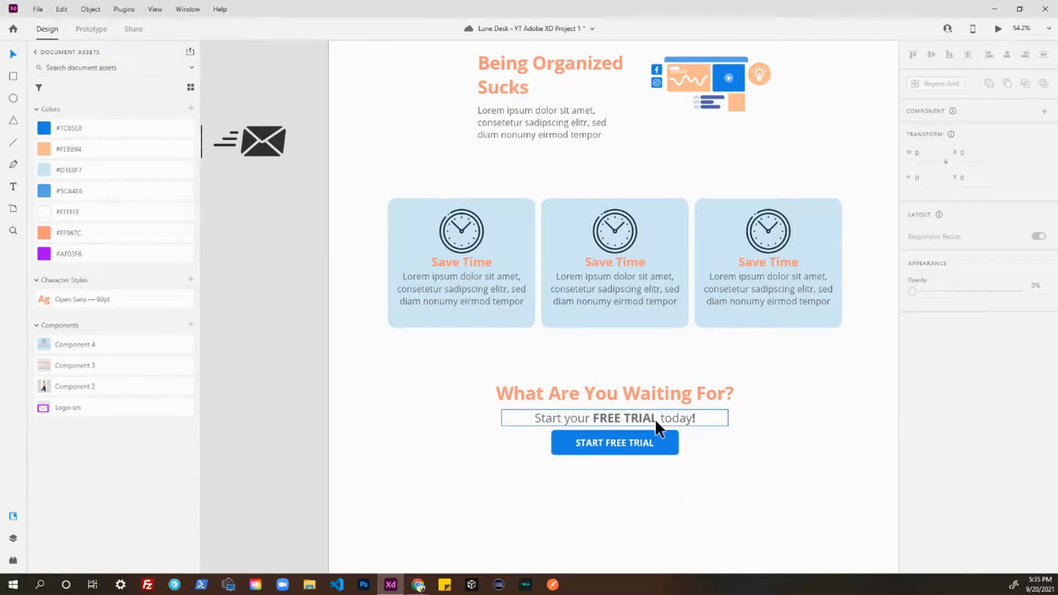
drag(656, 417, 657, 415)
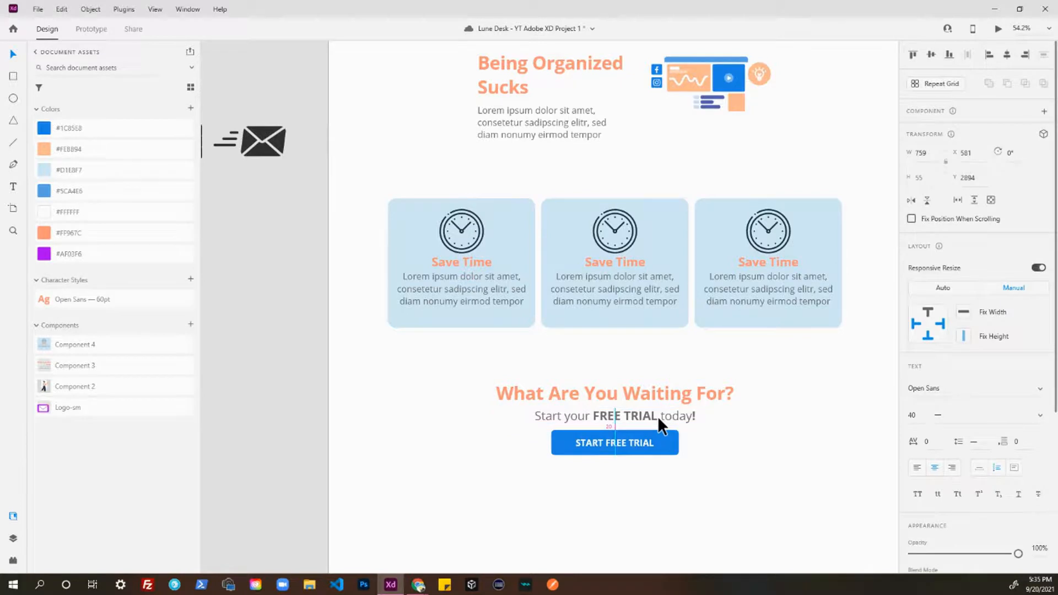
click(661, 496)
Step: Centre-align the heading, free trial line and button horizontally, and group all three as one section
scroll(675, 489, down, 2)
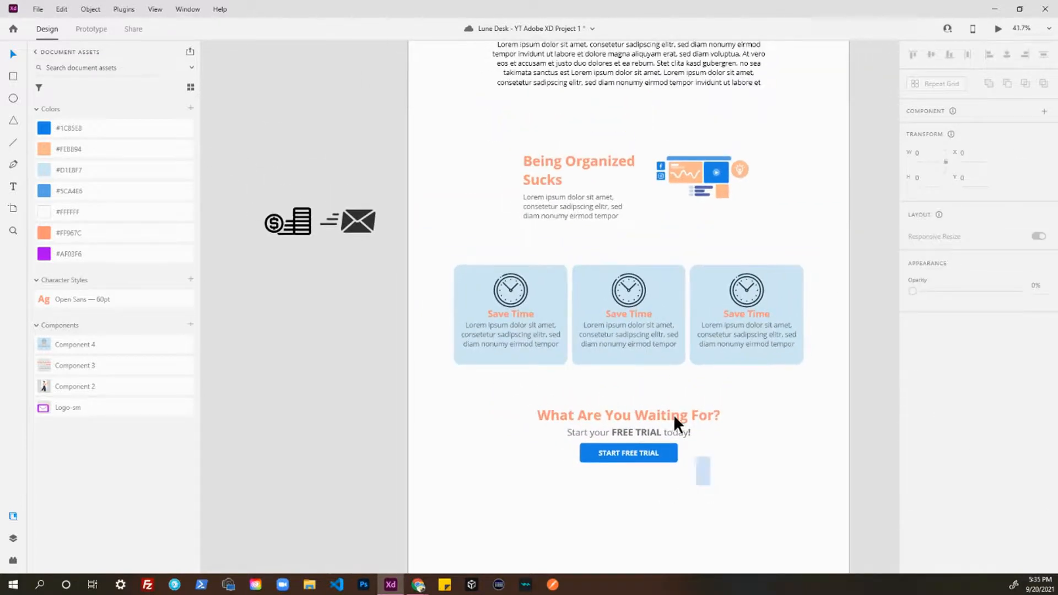
drag(673, 414, 632, 395)
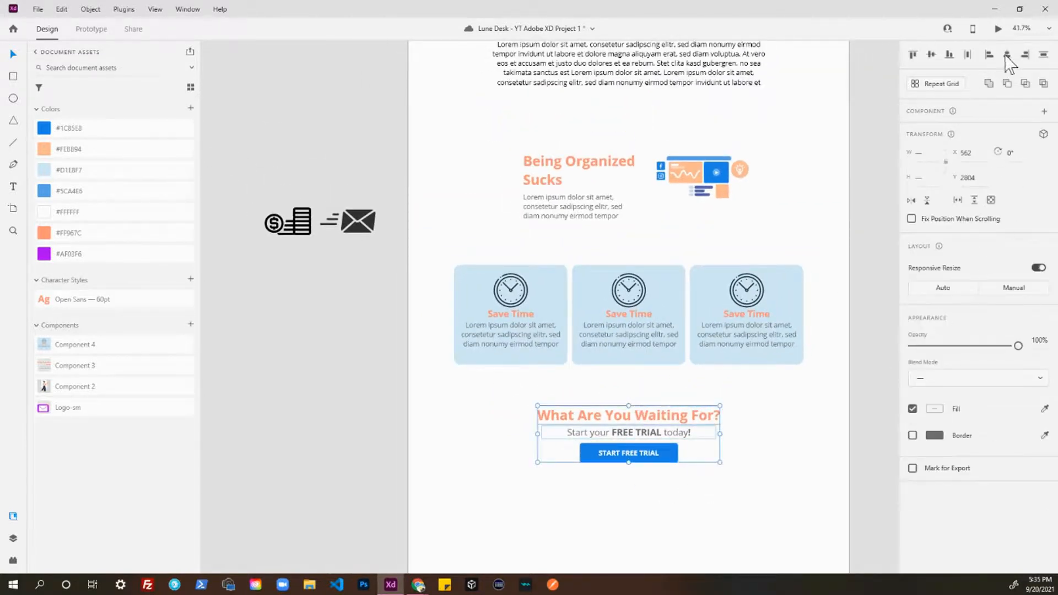
click(758, 494)
scroll(674, 496, right, 3)
drag(544, 501, 477, 404)
key(ctrl+g)
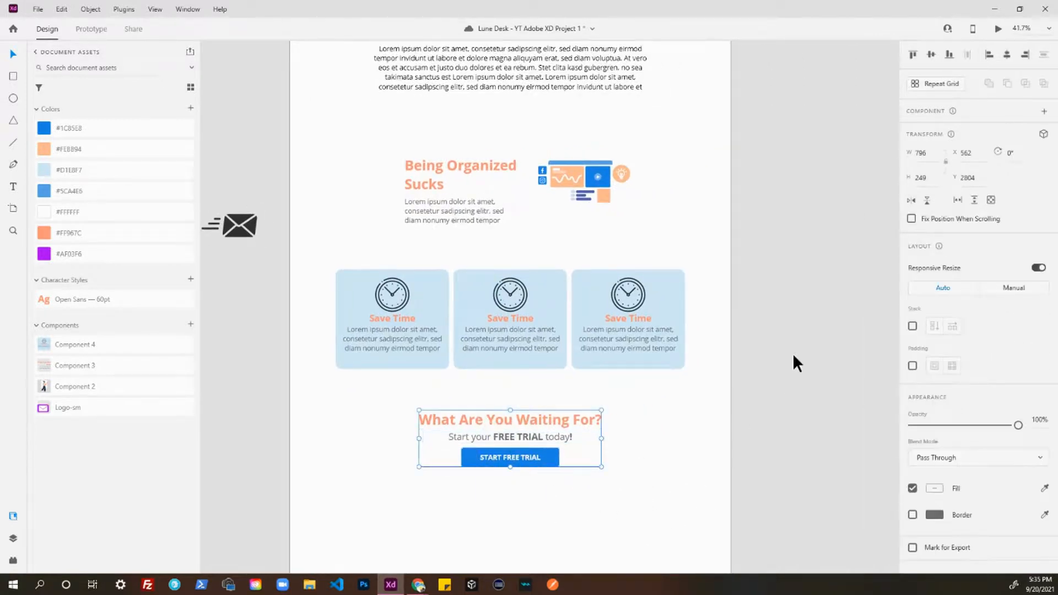
click(560, 488)
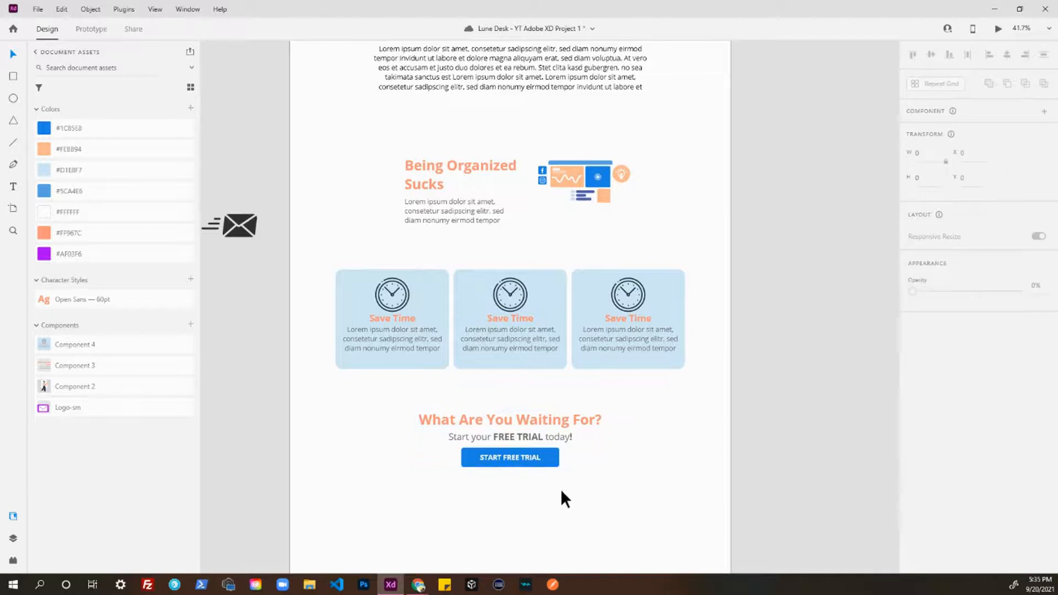
drag(560, 488, 525, 432)
scroll(539, 437, down, 2)
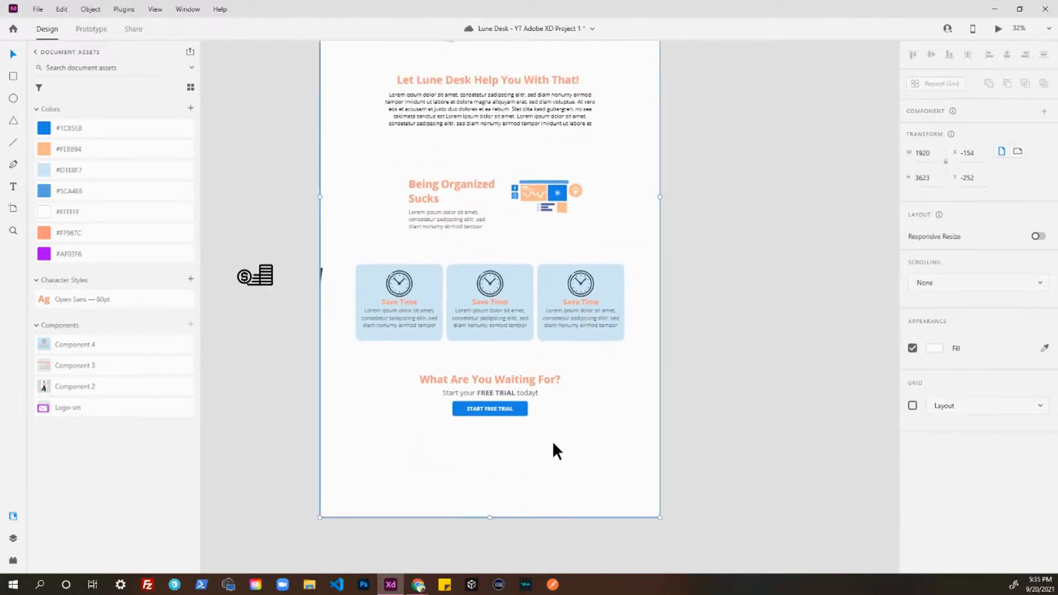
key(ctrl+z)
click(321, 359)
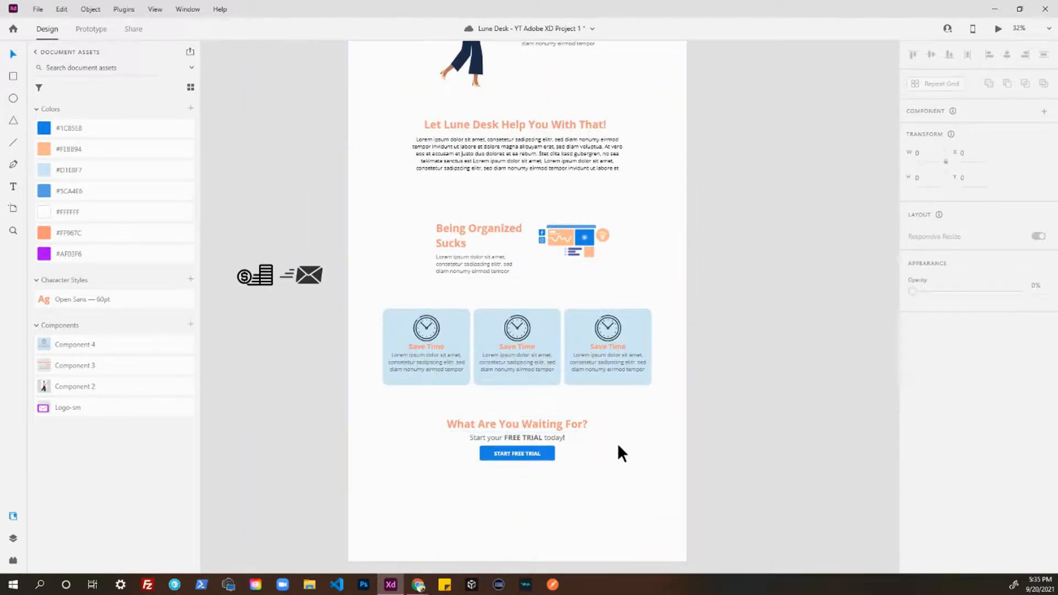
Step: Review the page layout from the header down to the call-to-action section
scroll(555, 460, up, 3)
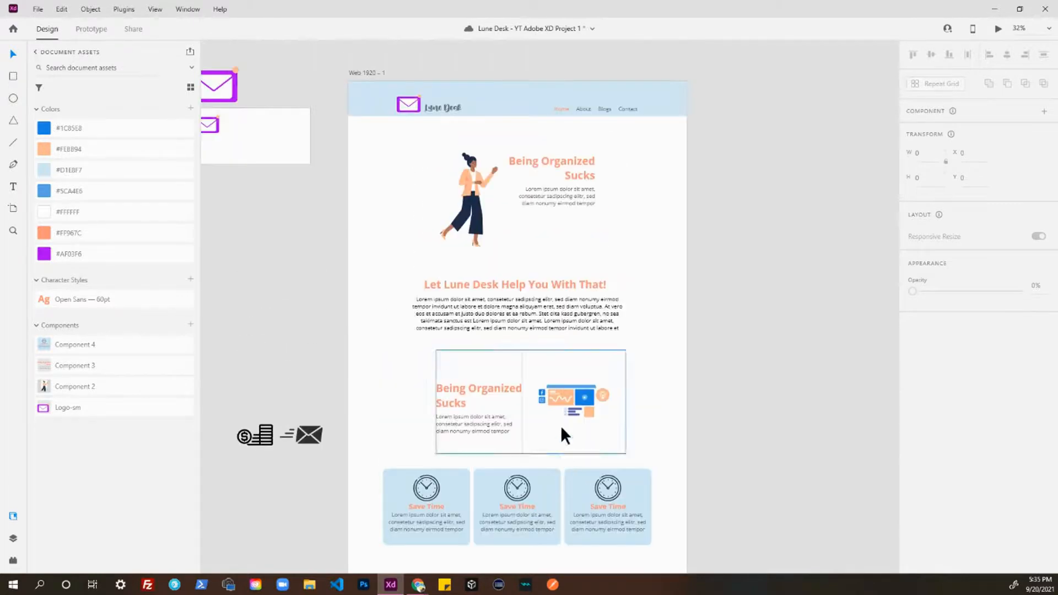
scroll(435, 309, down, 3)
scroll(431, 297, up, 5)
scroll(461, 269, down, 6)
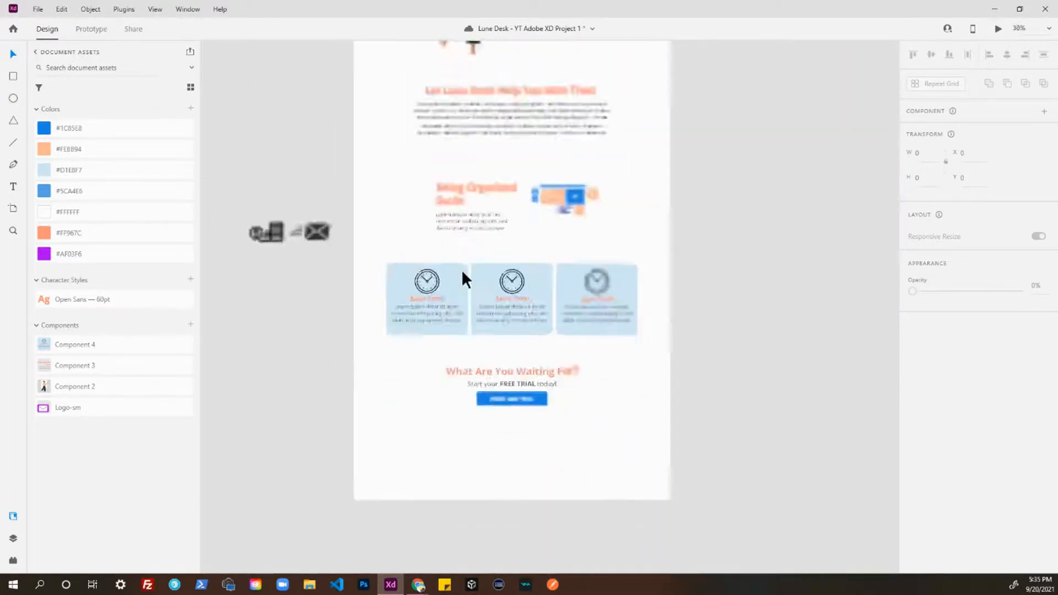
scroll(454, 124, up, 4)
scroll(449, 107, down, 1)
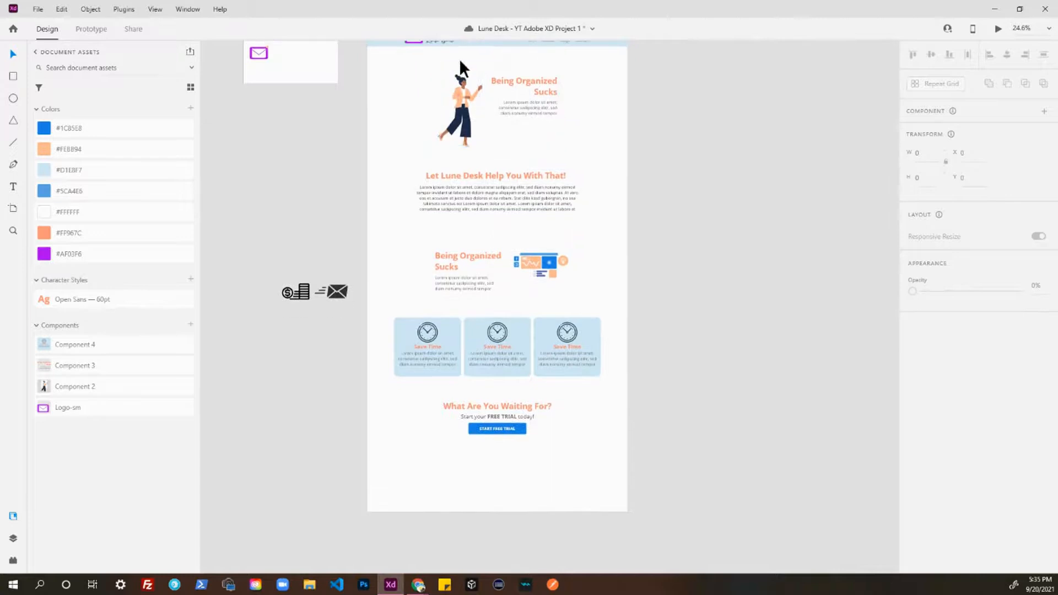
scroll(459, 58, down, 2)
scroll(431, 62, down, 2)
Step: Duplicate the header's light blue bar to the foot of the artboard as a footer and extend its height to 234
click(402, 87)
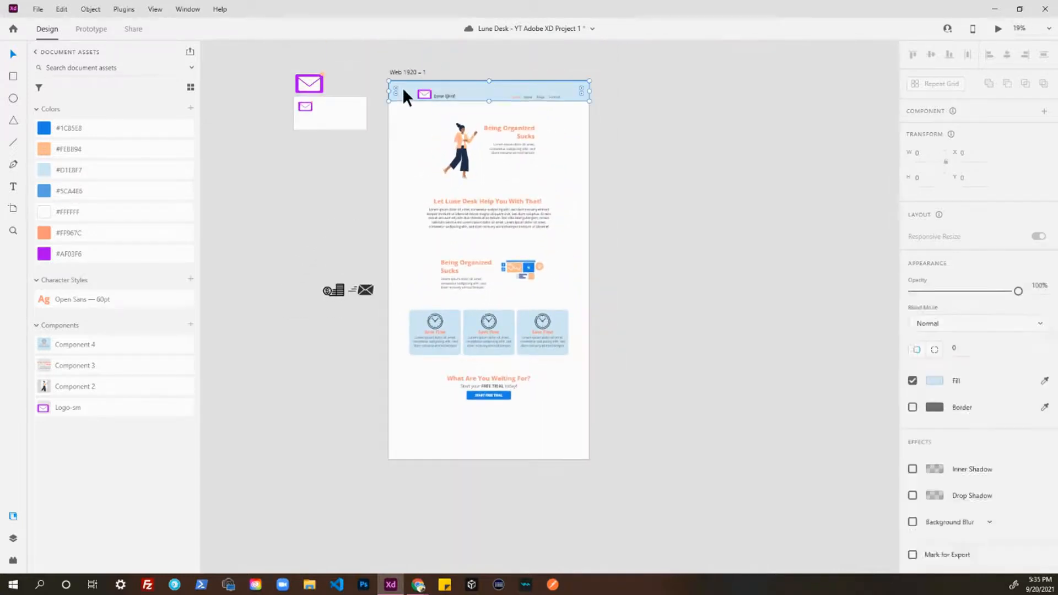
drag(404, 85, 419, 447)
scroll(422, 457, up, 5)
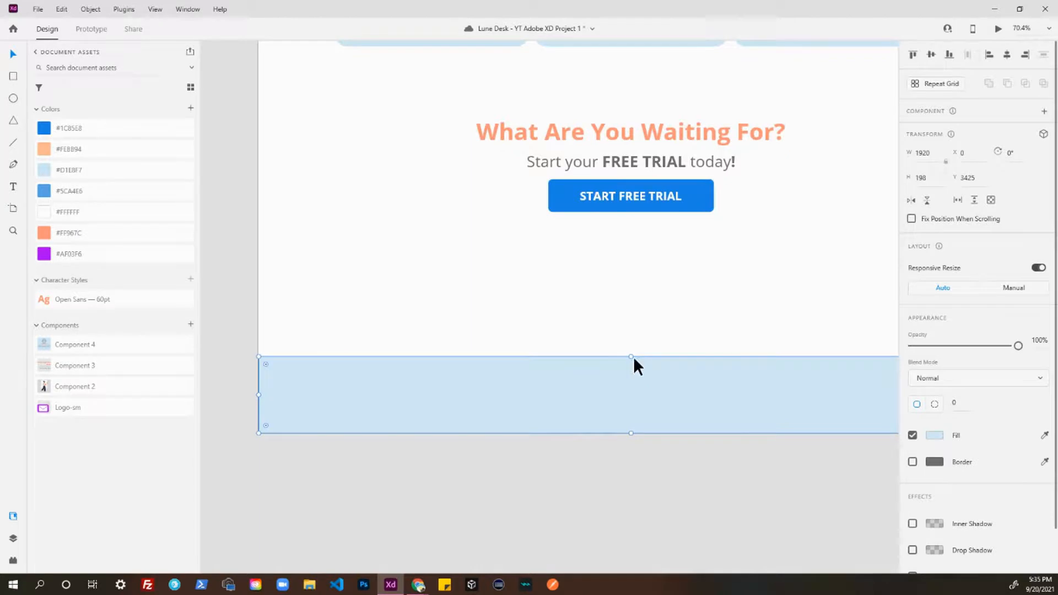
drag(633, 356, 542, 380)
scroll(541, 381, down, 4)
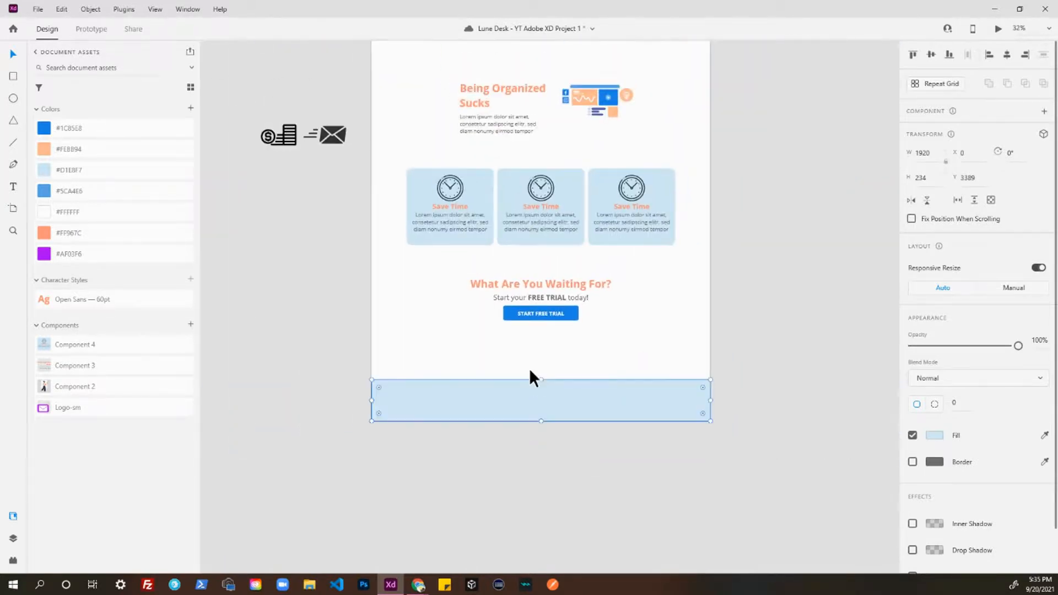
key(Escape)
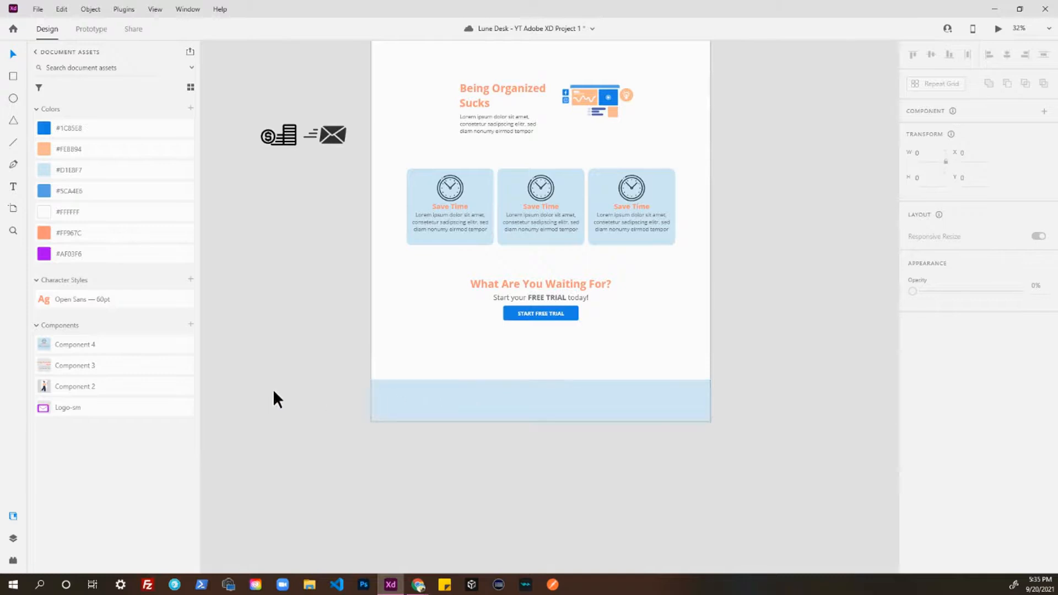
Step: Search the Iconscout plugin for free COPYRIGHT icons and copy a thin circled C icon
key(ctrl+shift+p)
click(82, 189)
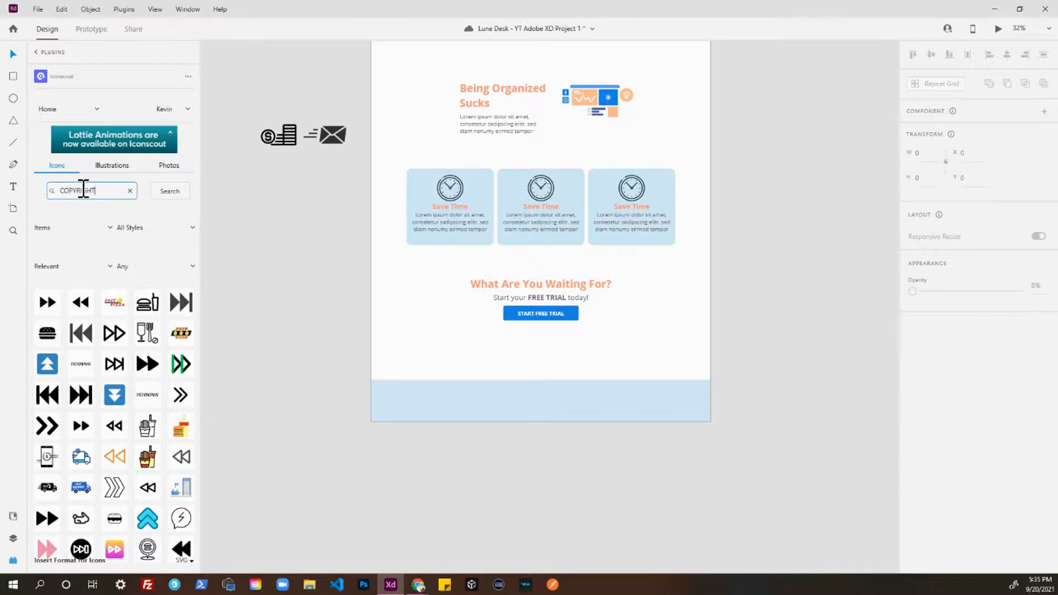
key(Return)
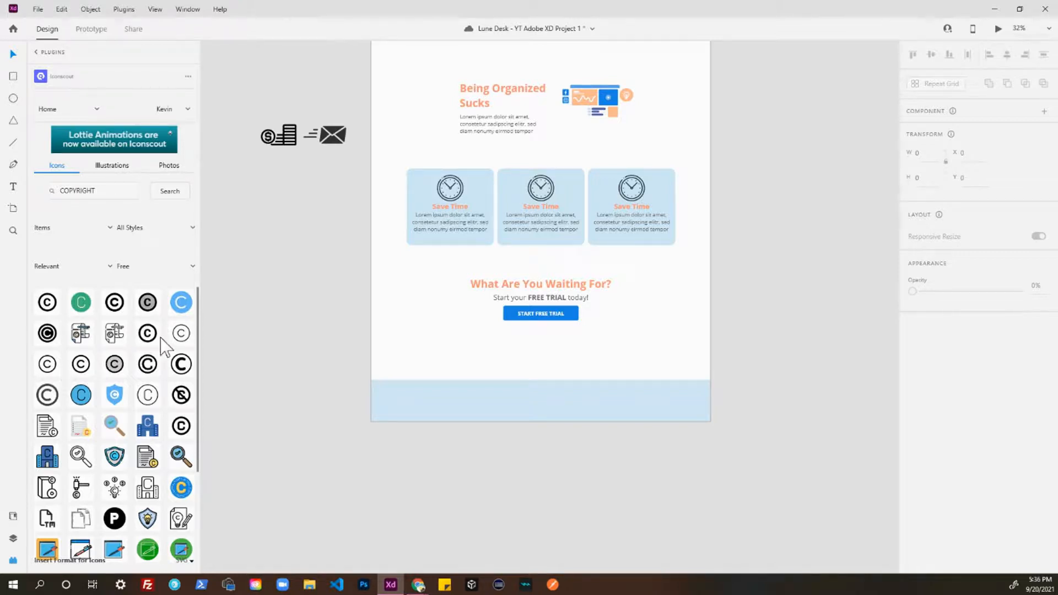
click(81, 364)
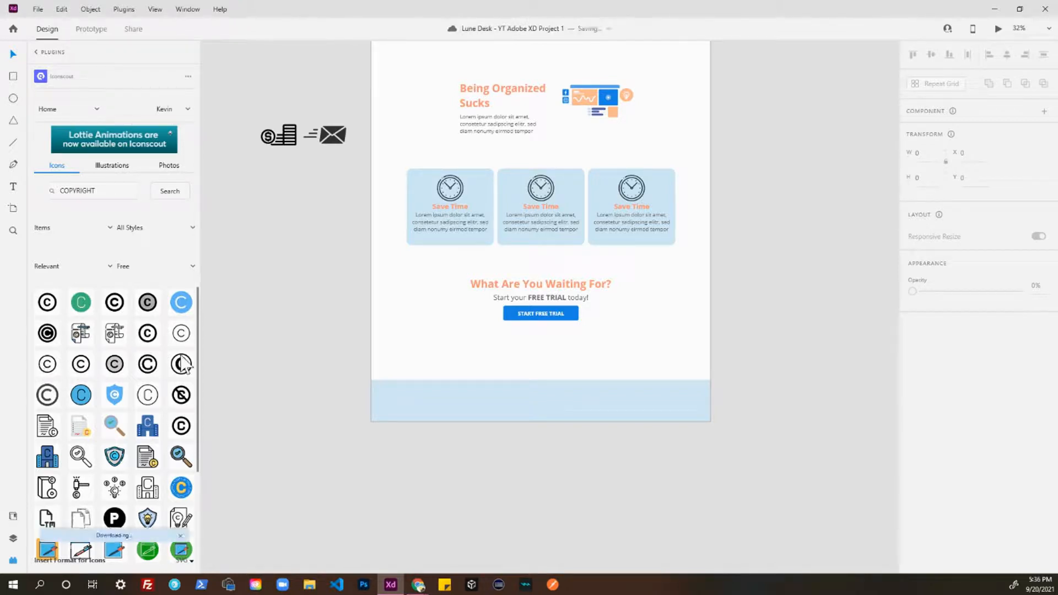
Step: Paste the copyright icon, place it on the footer bar and scale it down to about 115 by 115
click(480, 395)
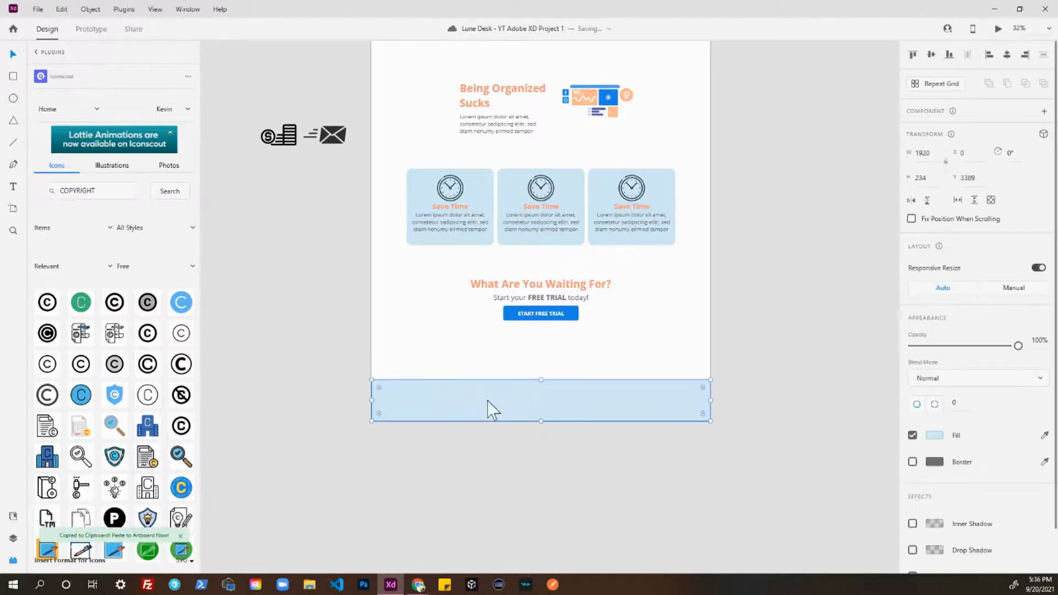
key(ctrl+v)
drag(543, 246, 435, 406)
scroll(435, 407, up, 3)
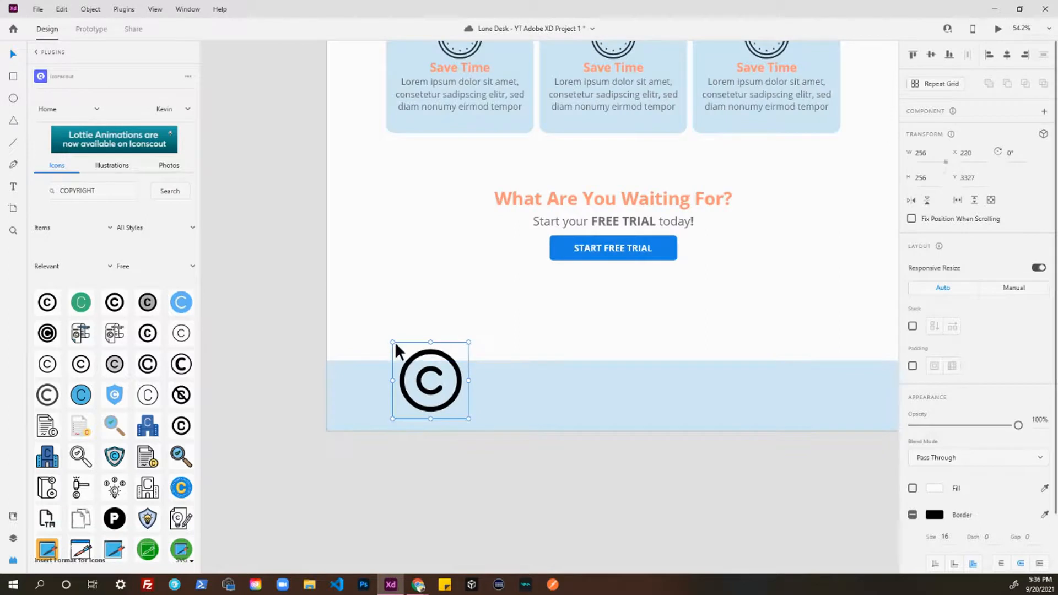
drag(399, 352, 433, 384)
Step: Thin the copyright icon's border to size 3
drag(951, 538, 957, 587)
scroll(954, 548, down, 3)
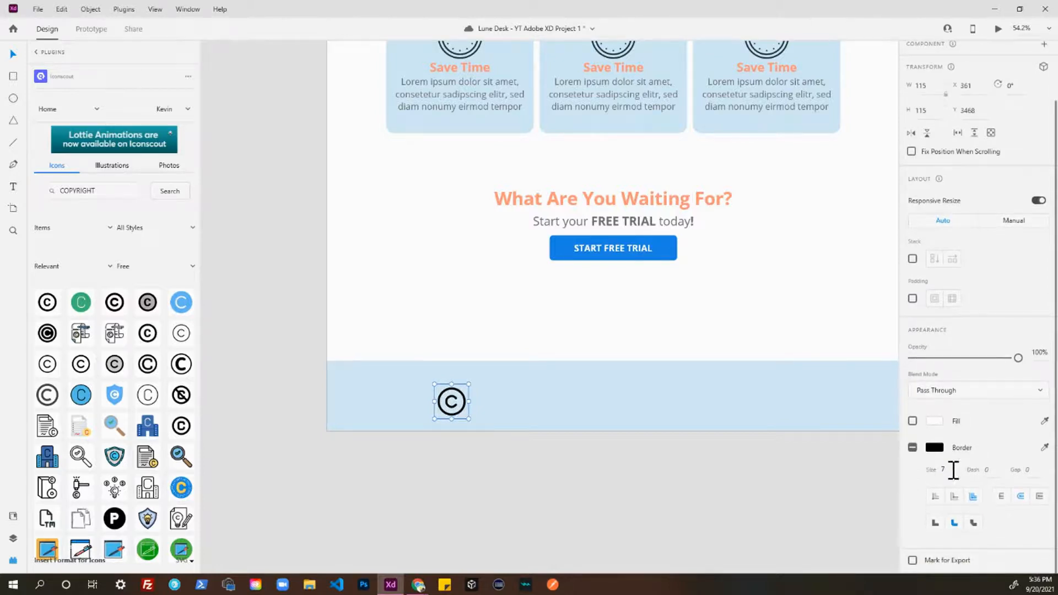
drag(950, 478, 952, 476)
key(Down)
key(Down)
key(Down)
key(Down)
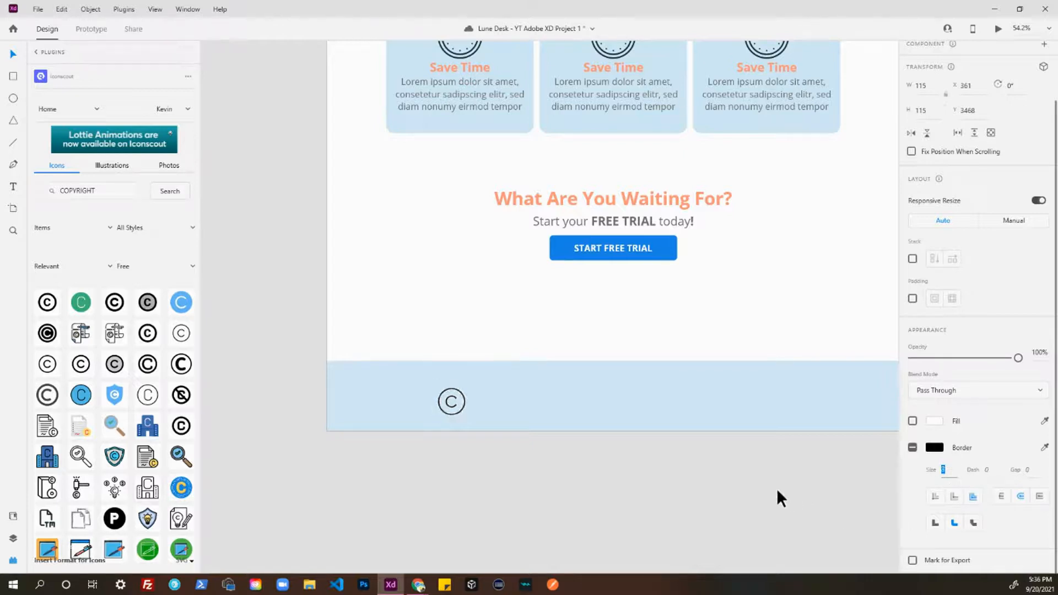
Step: Shrink the copyright icon to about 44 by 44 and move it to about X 562, Y 3484 on the footer
click(452, 402)
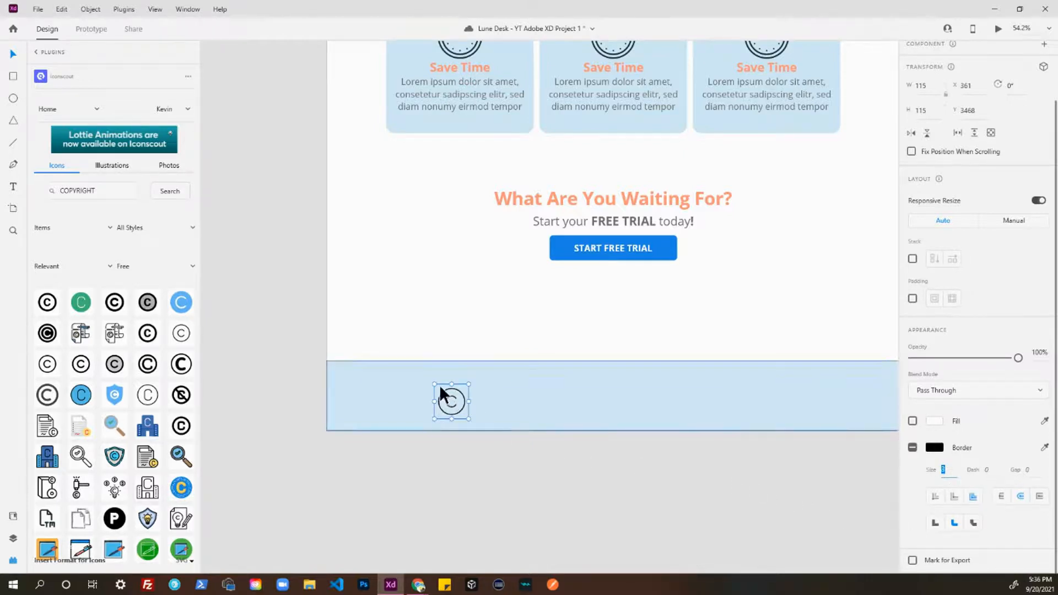
drag(432, 384, 455, 406)
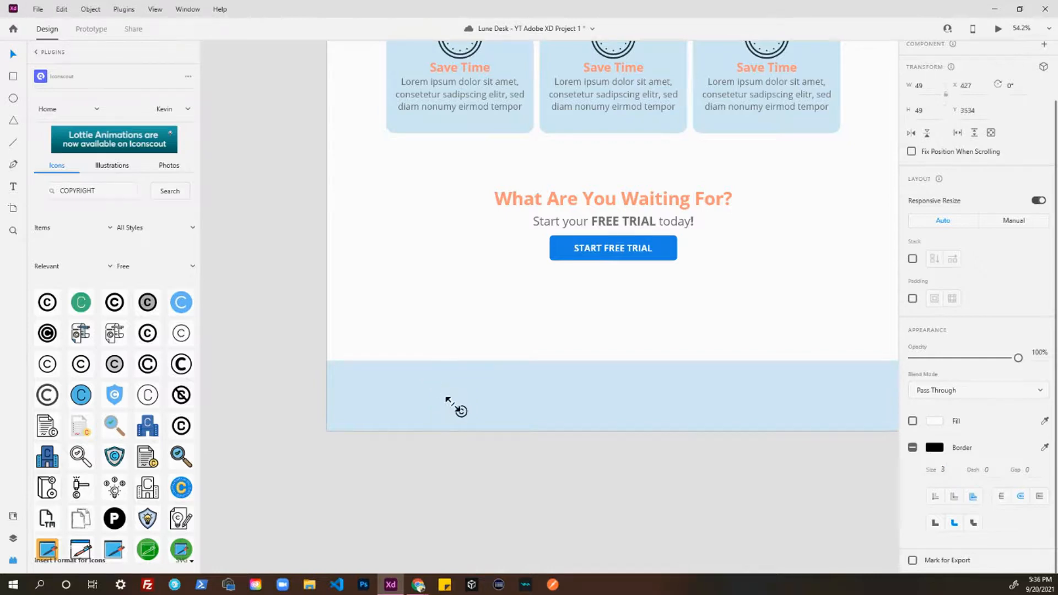
scroll(498, 419, up, 3)
drag(568, 385, 386, 390)
scroll(386, 390, down, 3)
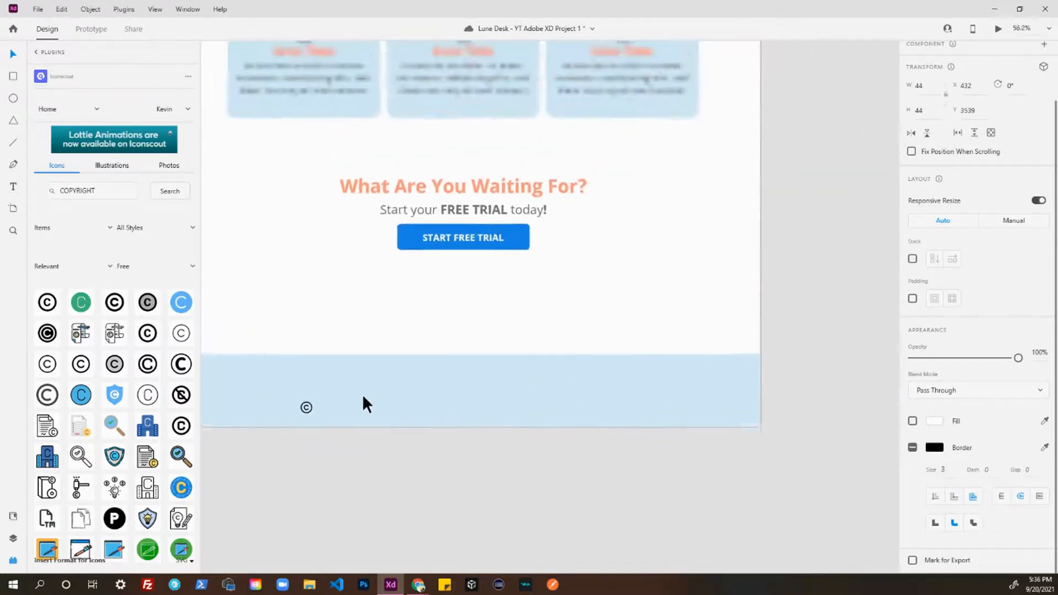
drag(312, 407, 350, 393)
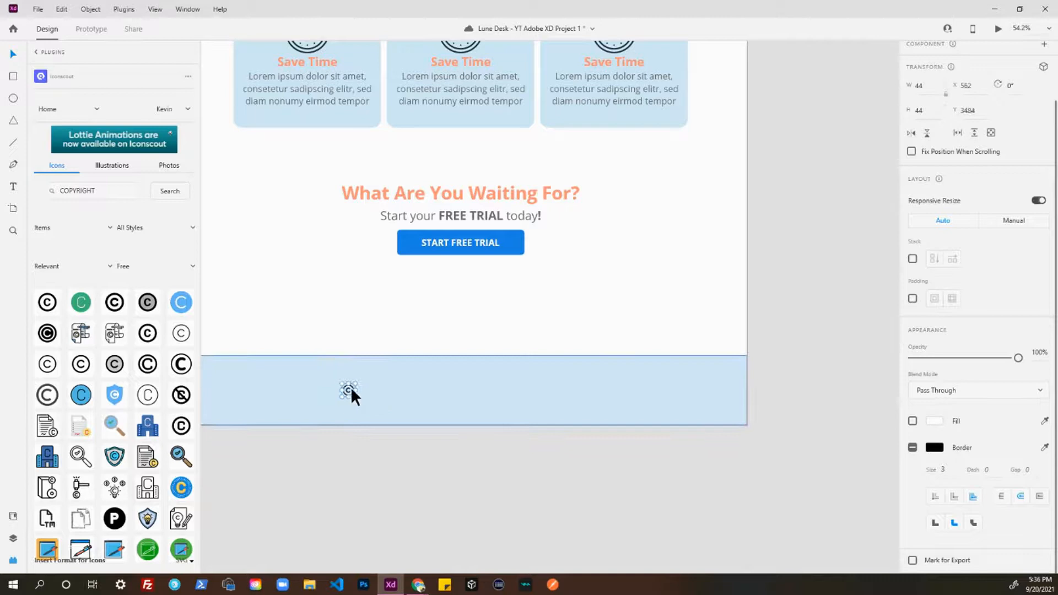
scroll(350, 387, up, 3)
scroll(367, 392, up, 1)
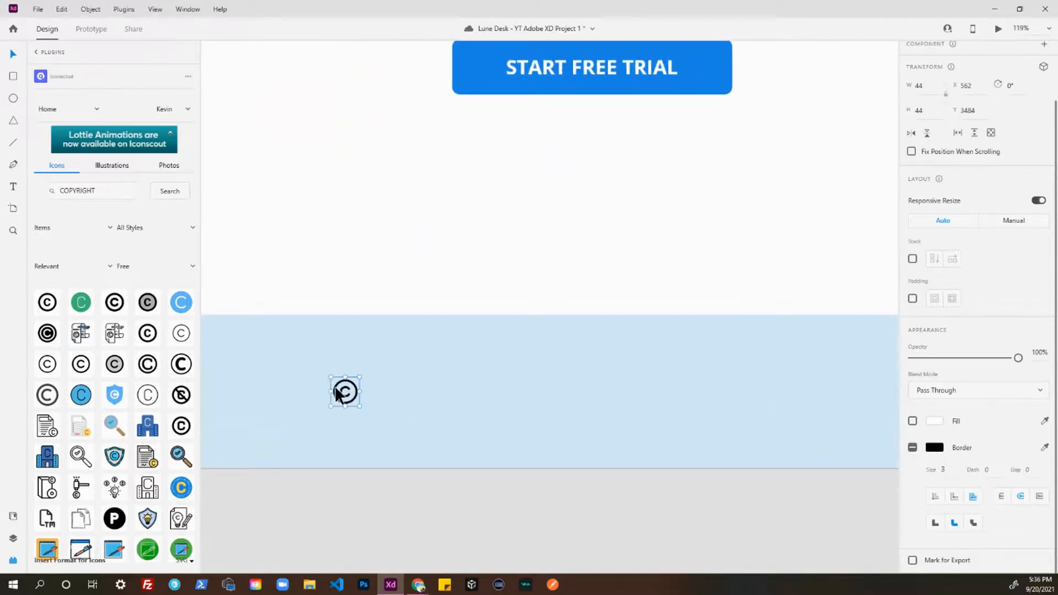
Step: Scale the copyright icon down to about 32 by 32 and set its border size to 1
click(329, 374)
click(338, 384)
mouse_move(331, 378)
mouse_down()
mouse_move(341, 388)
mouse_move(332, 378)
mouse_up()
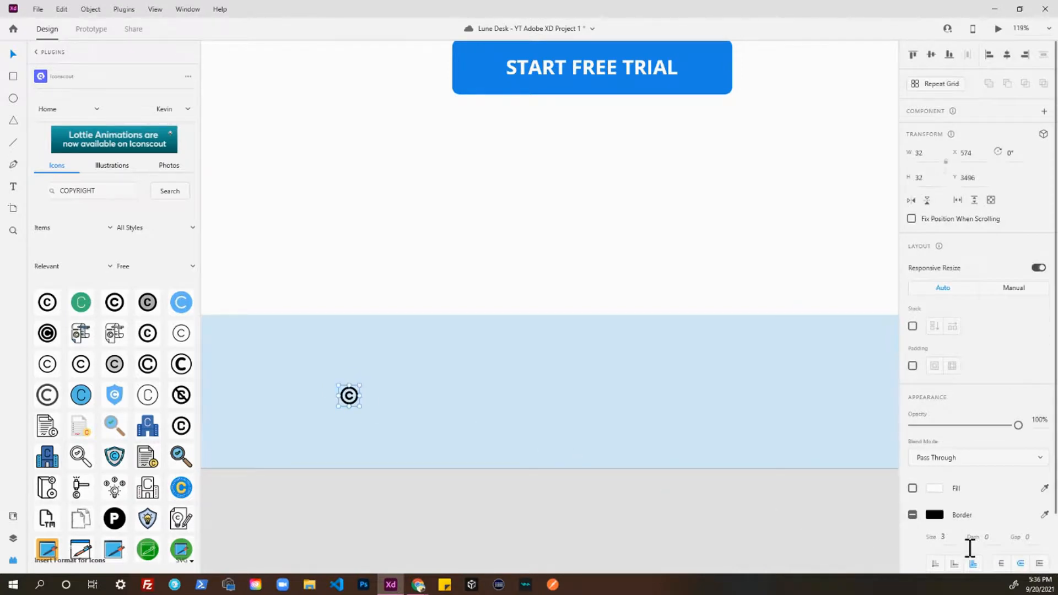
click(935, 537)
text(1)
click(313, 376)
key(t)
click(362, 397)
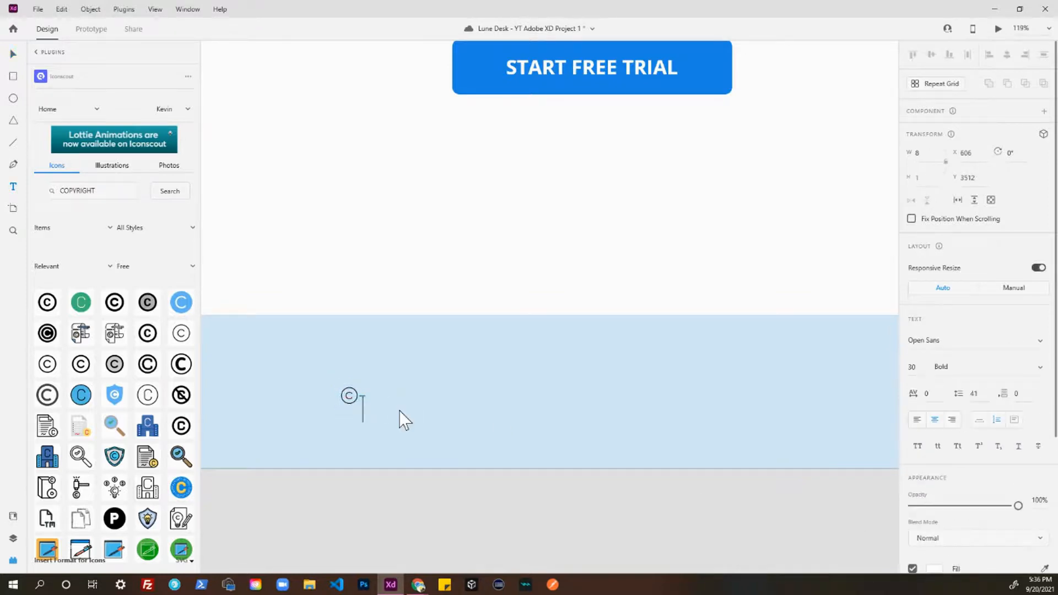
key(Return)
key(Return)
key(Return)
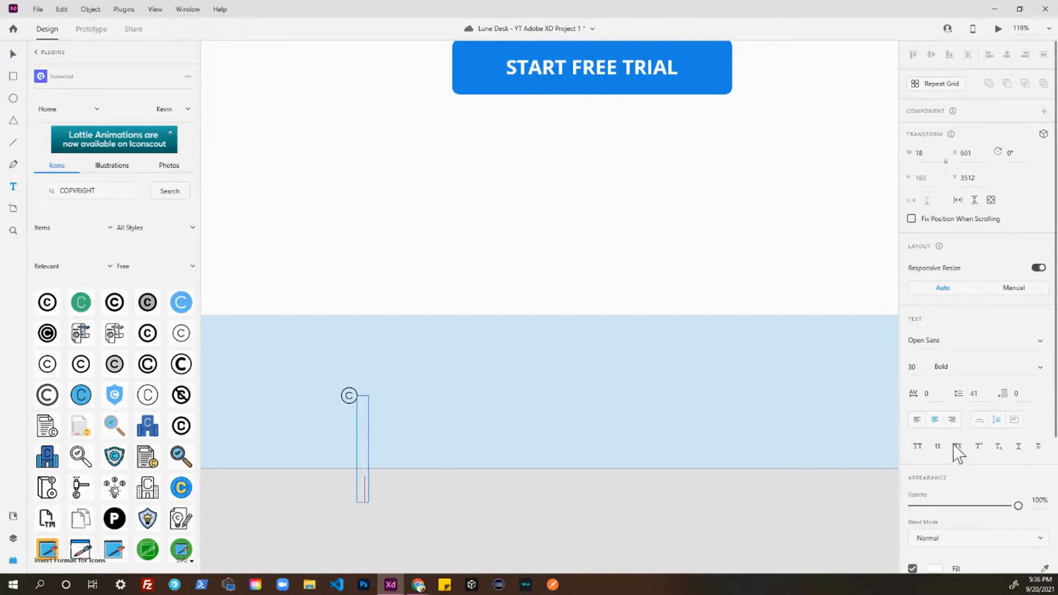
key(Escape)
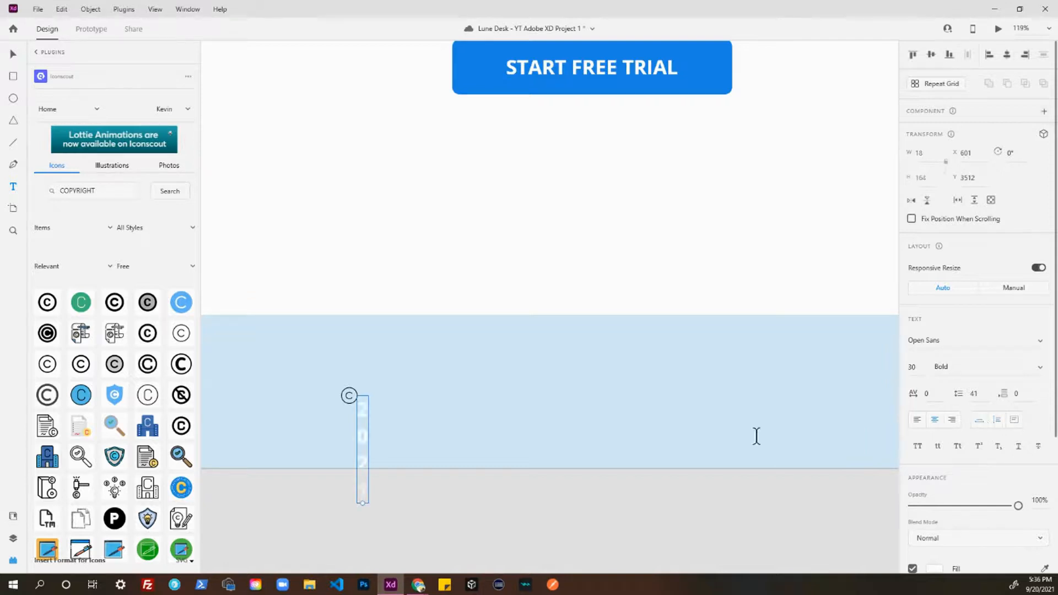
key(Escape)
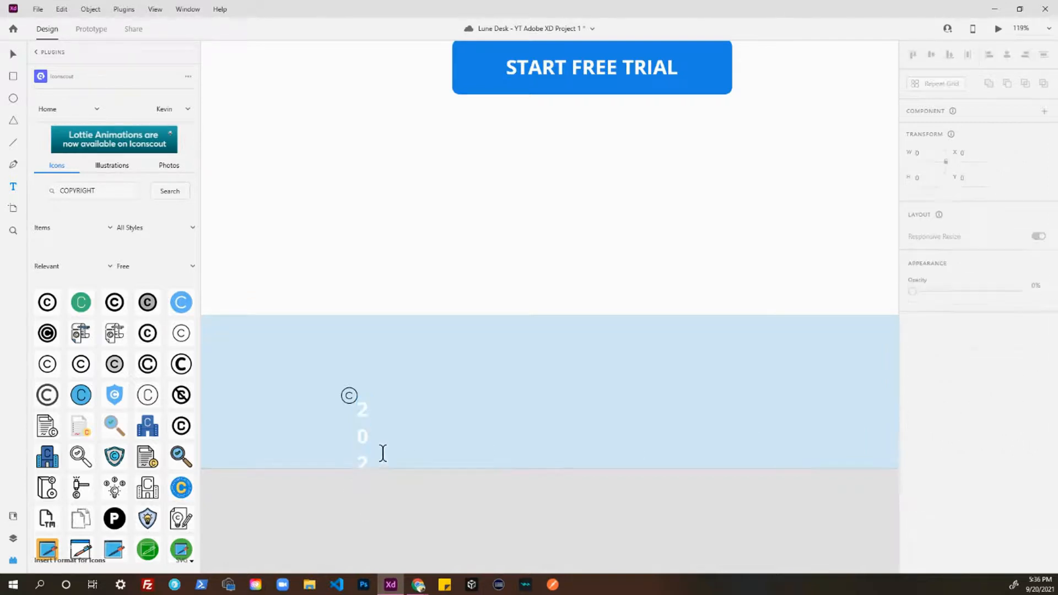
key(v)
click(363, 438)
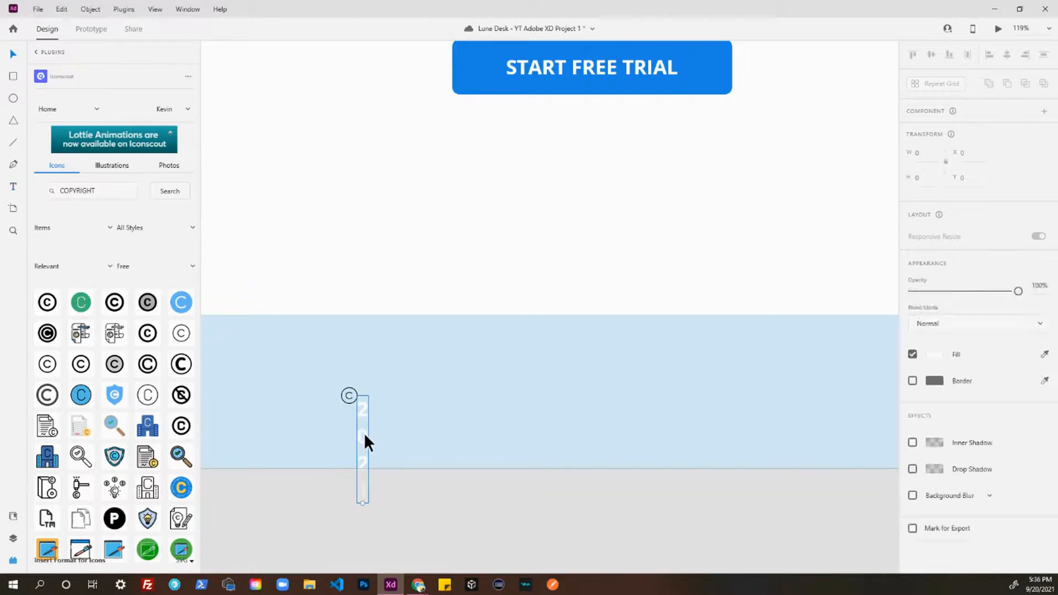
key(Delete)
Step: Add a point text reading "2021." at the copyright icon on the footer
click(362, 387)
key(t)
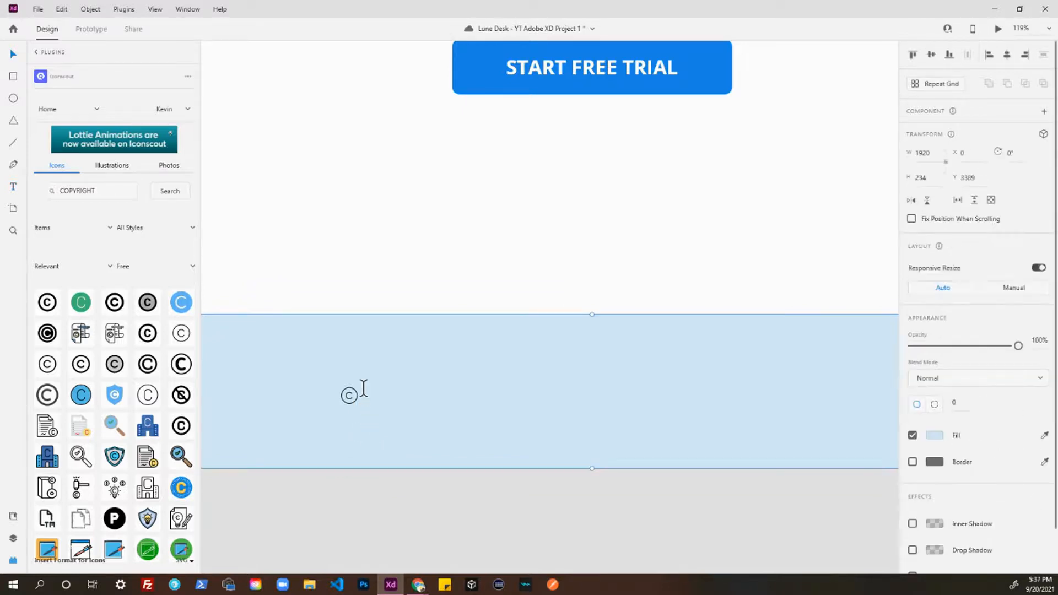
click(366, 391)
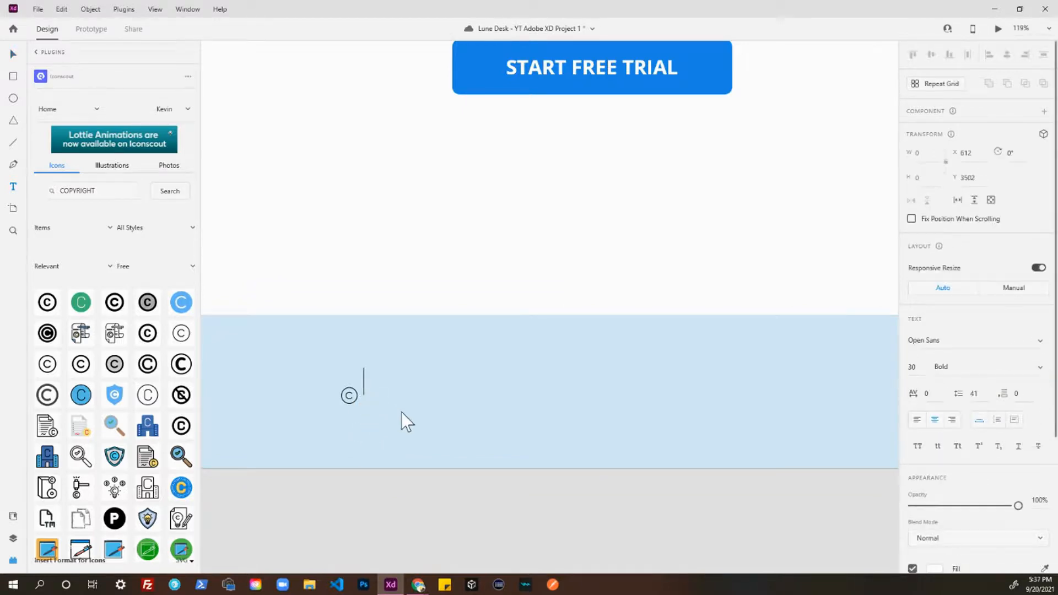
text(2021.)
key(Escape)
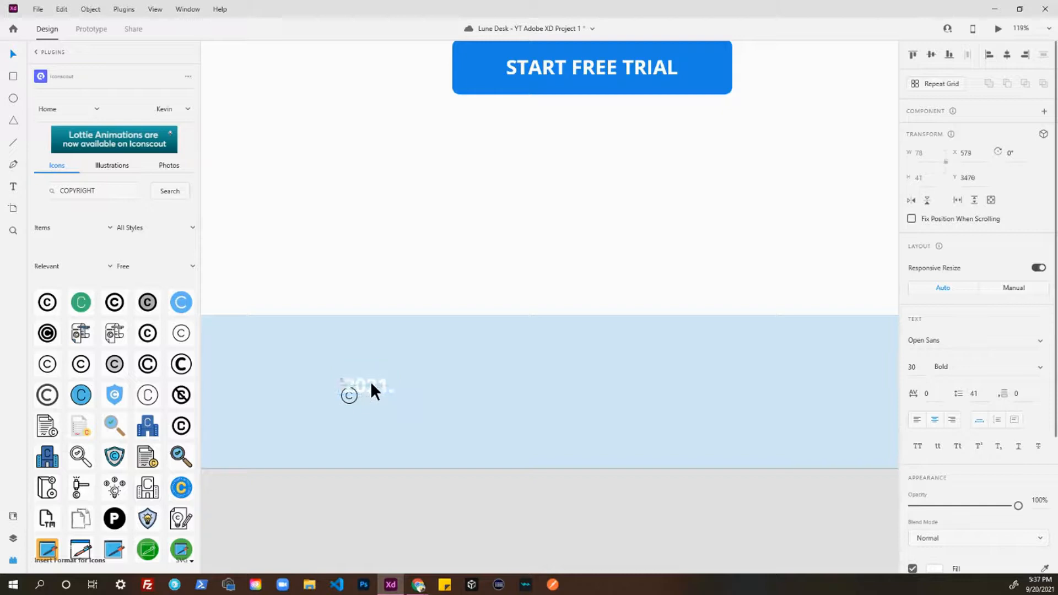
Step: Move the "2021." text just right of the copyright icon and scale it down to size 25
drag(398, 388, 395, 388)
scroll(395, 389, up, 5)
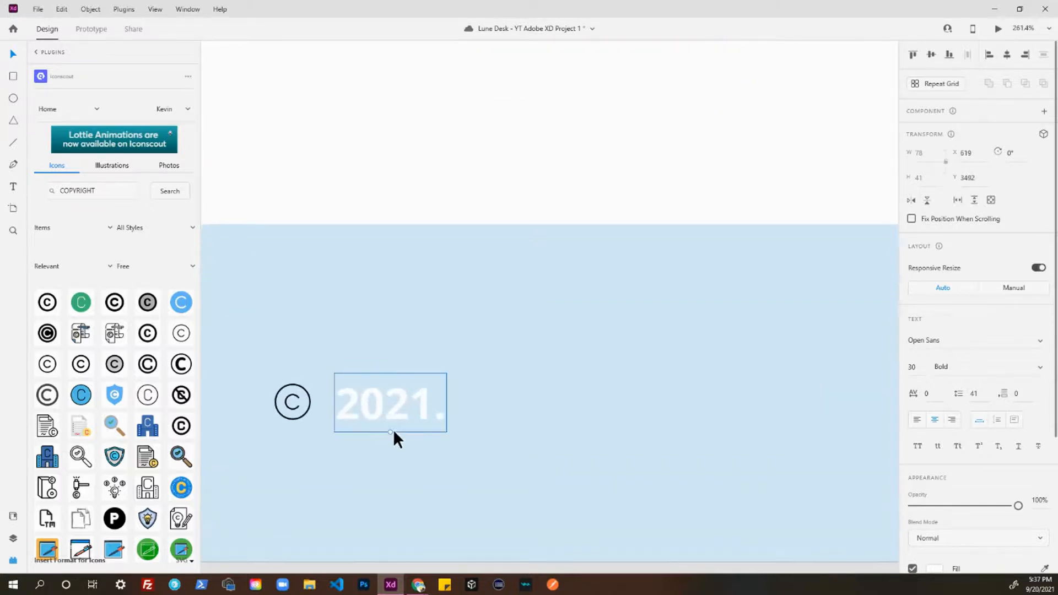
drag(391, 433, 373, 417)
Step: Extend the footer text to read "2021. Lune Desk. All rights reserved."
double_click(402, 413)
key(End)
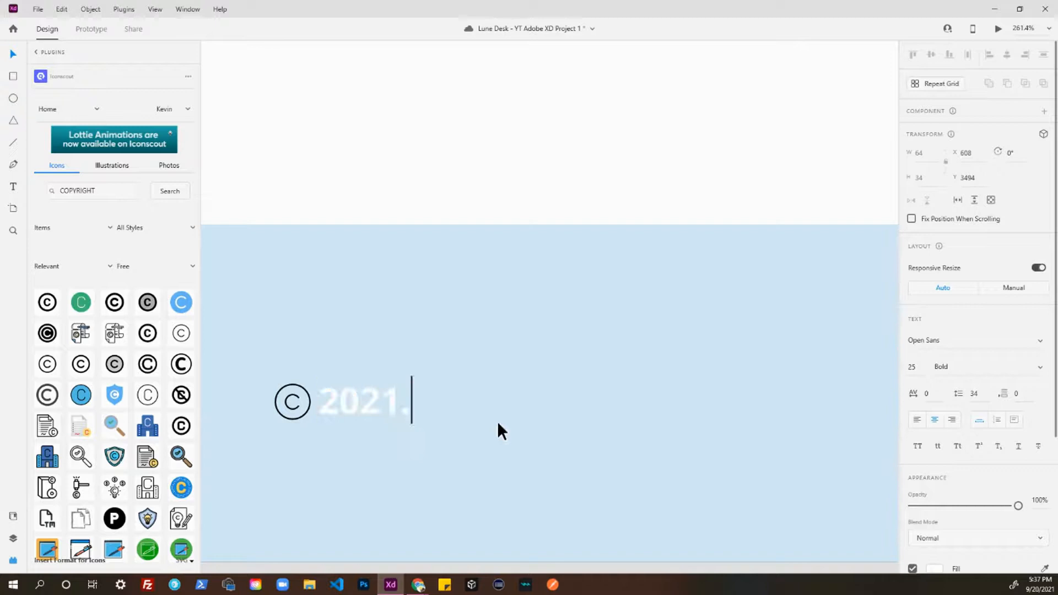
text(Lune)
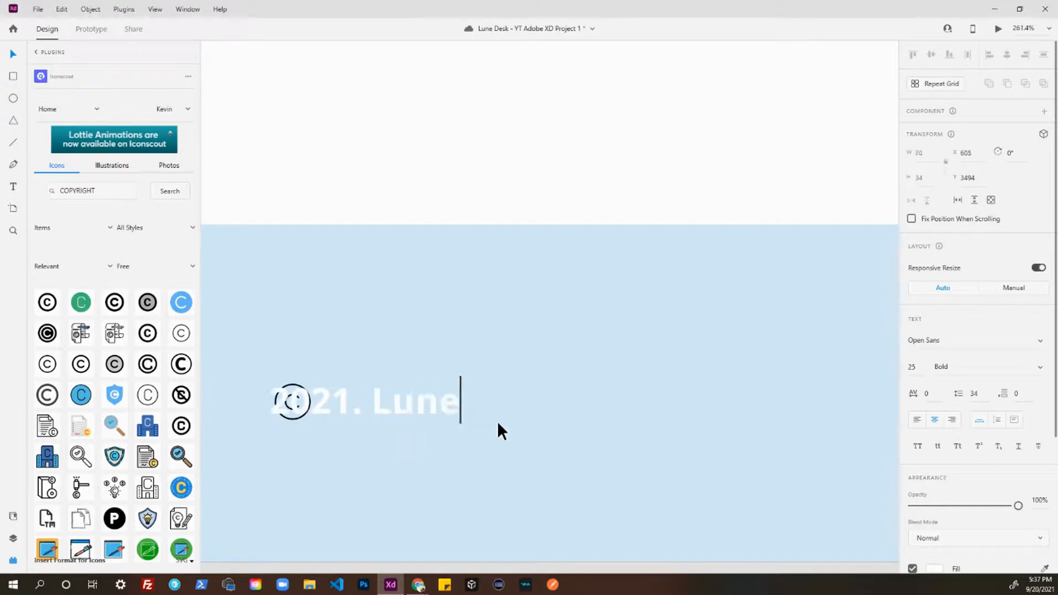
text( Desk. All rights )
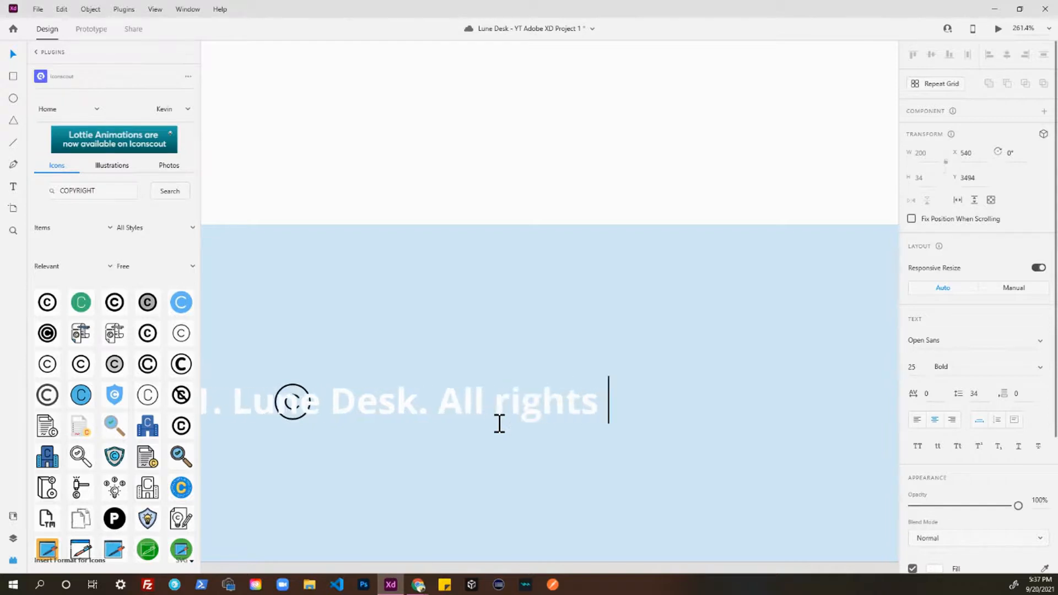
text(reserved.)
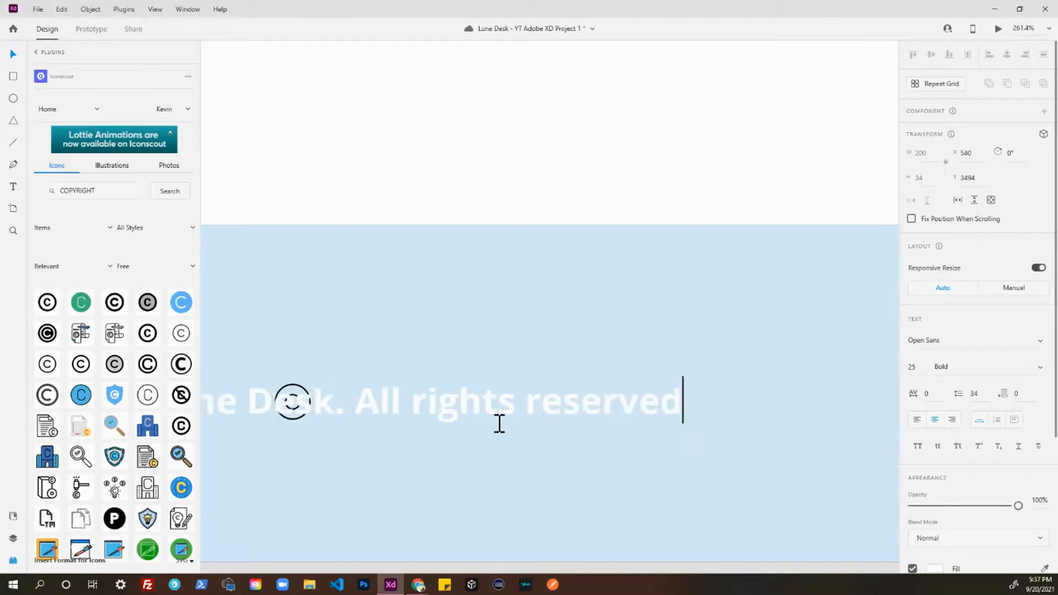
key(Escape)
Step: Shift the copyright text right in large nudges until it begins just beside the copyright icon
key(shift+Right)
key(shift+Right)
key(shift+Right)
key(shift+Right)
key(shift+Right)
key(shift+Right)
key(shift+Right)
key(shift+Right)
key(shift+Right)
key(shift+Right)
key(shift+Right)
key(shift+Right)
key(shift+Right)
key(shift+Right)
key(shift+Right)
key(shift+Right)
key(shift+Right)
key(shift+Right)
key(shift+Right)
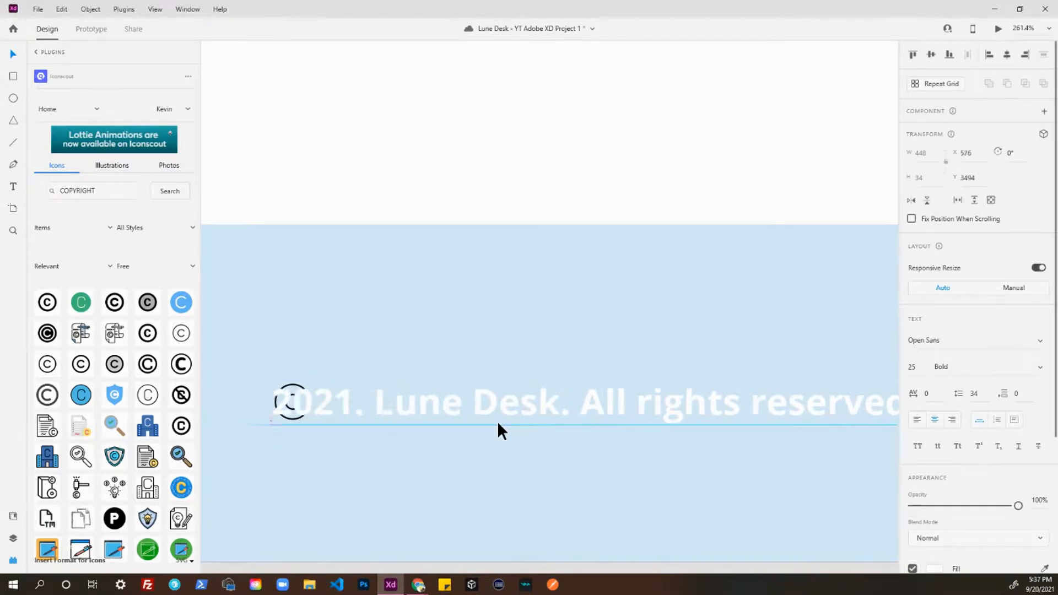
click(455, 449)
scroll(463, 441, down, 2)
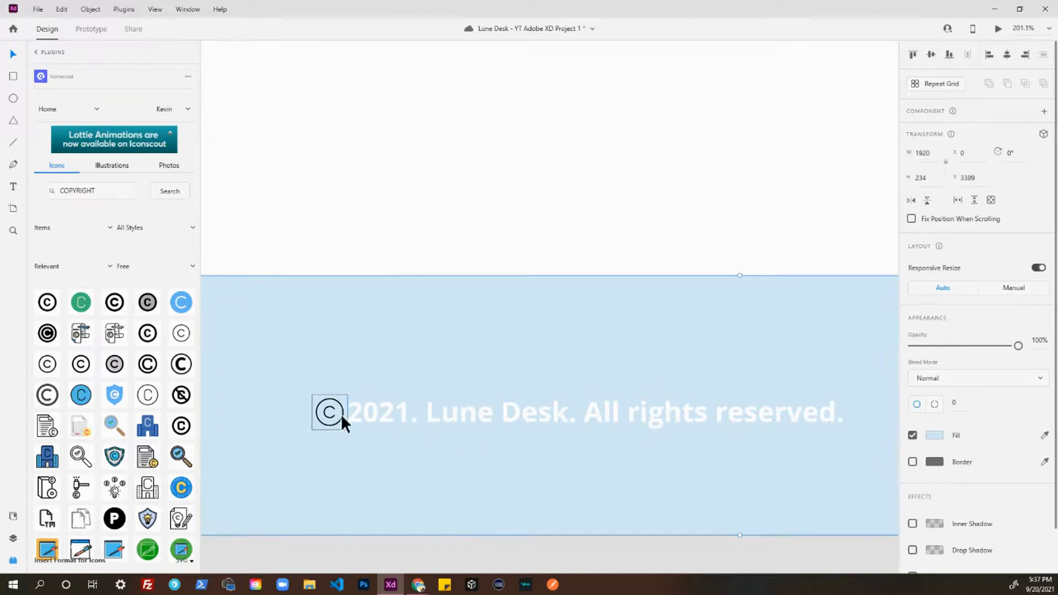
Step: Recolor the white copyright text to the copyright icon's dark colour by sampling it with the eyedropper
click(373, 420)
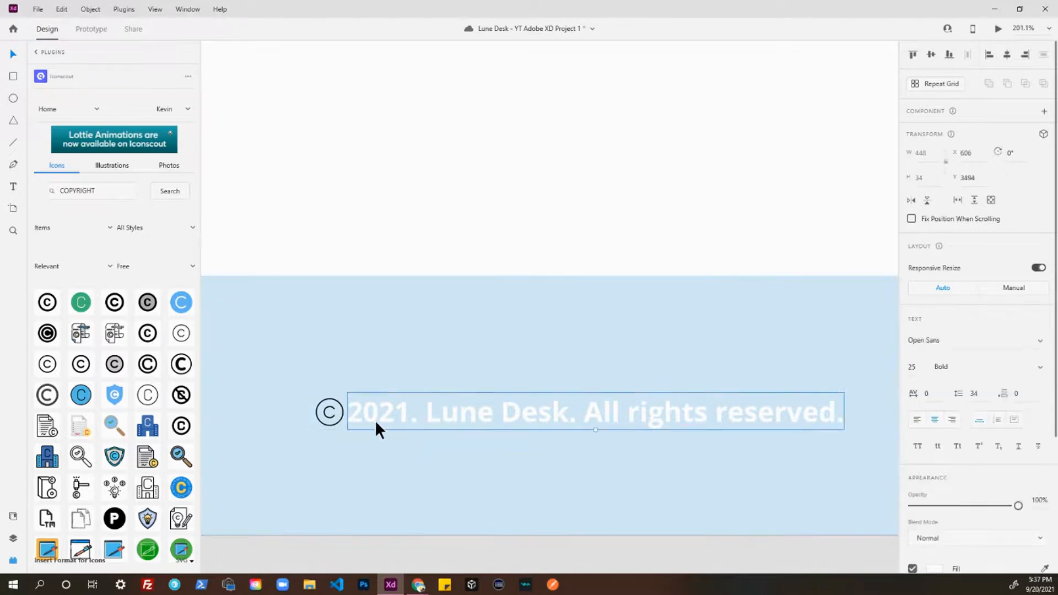
key(i)
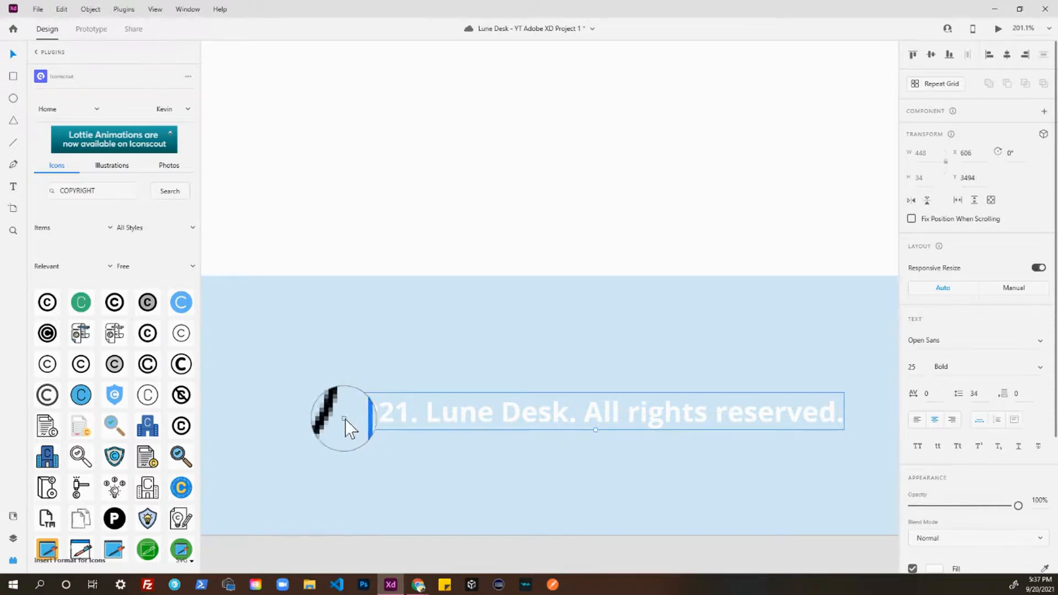
click(342, 418)
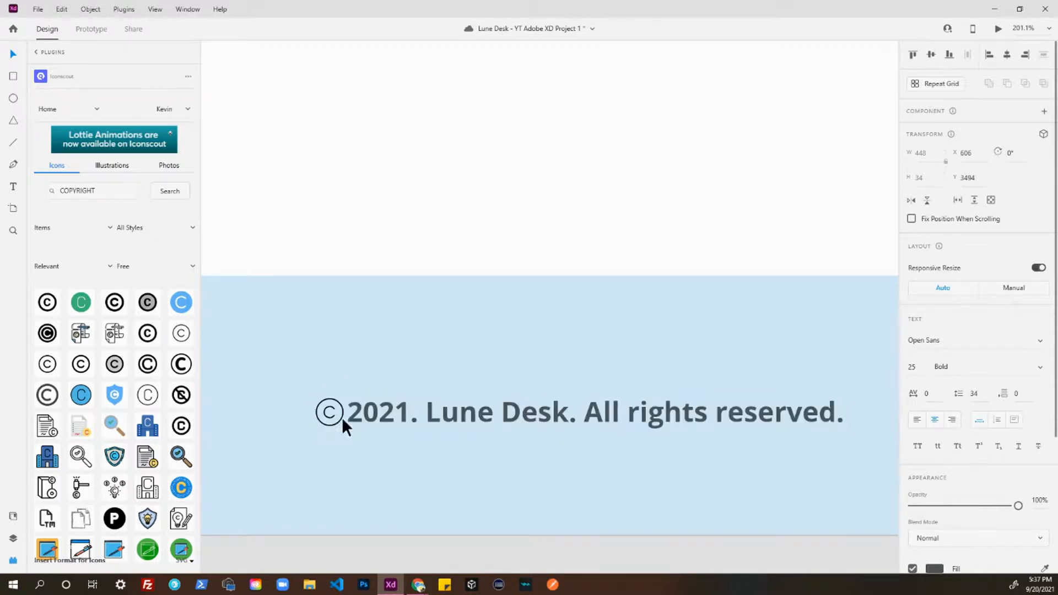
click(368, 441)
scroll(484, 522, down, 6)
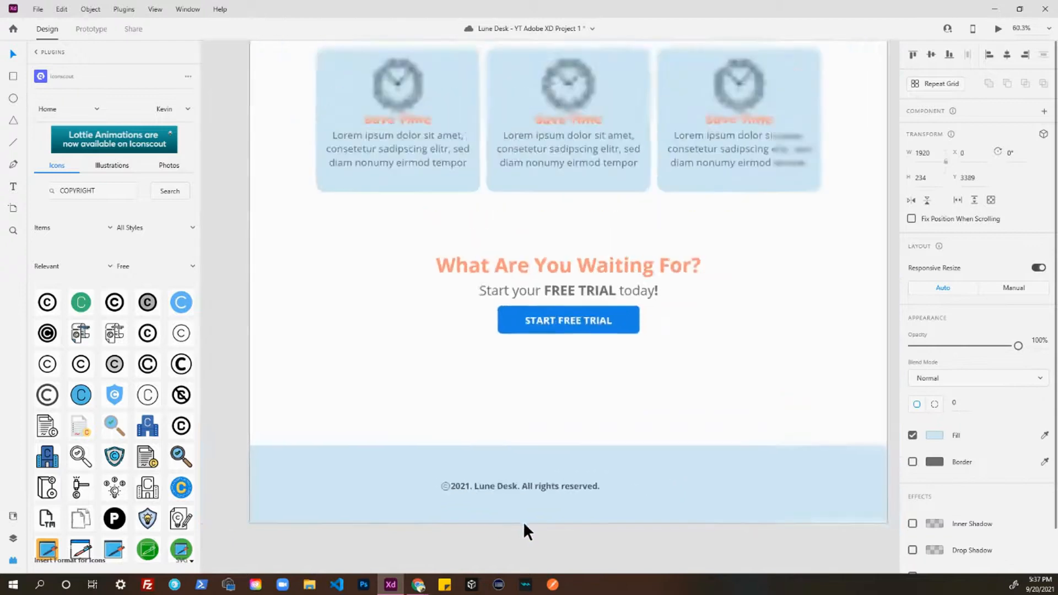
Step: Group the copyright icon with its text and center the group horizontally on the page
click(500, 488)
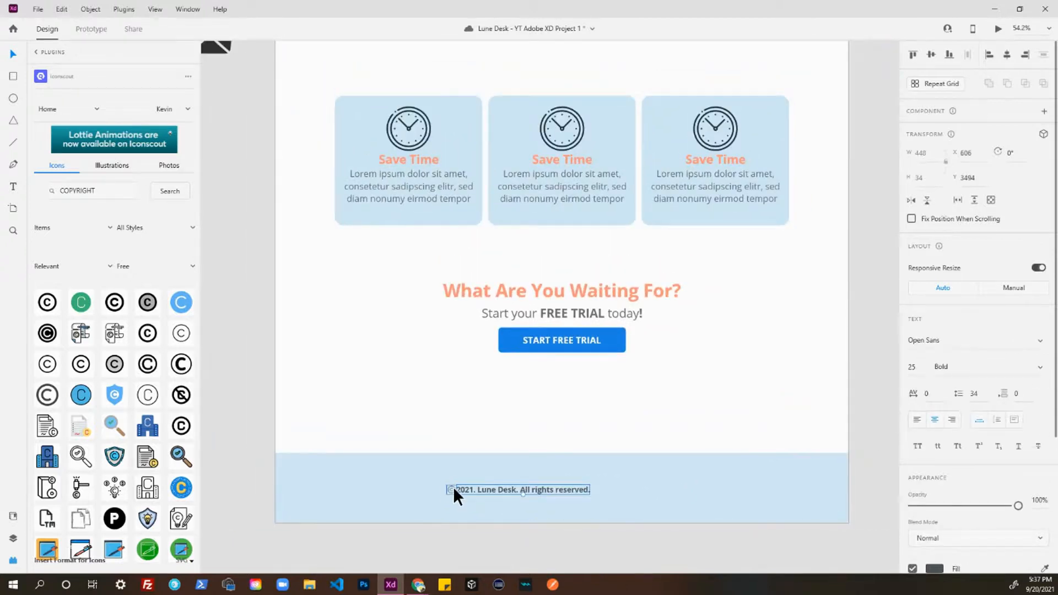
shift+click(453, 487)
key(shift+c)
key(ctrl+z)
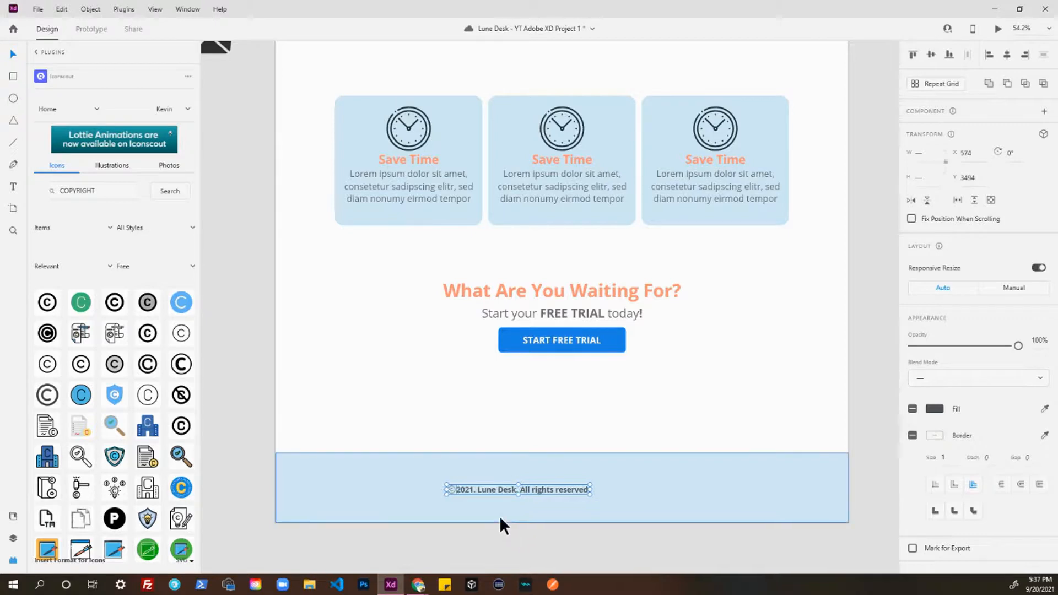
key(ctrl+g)
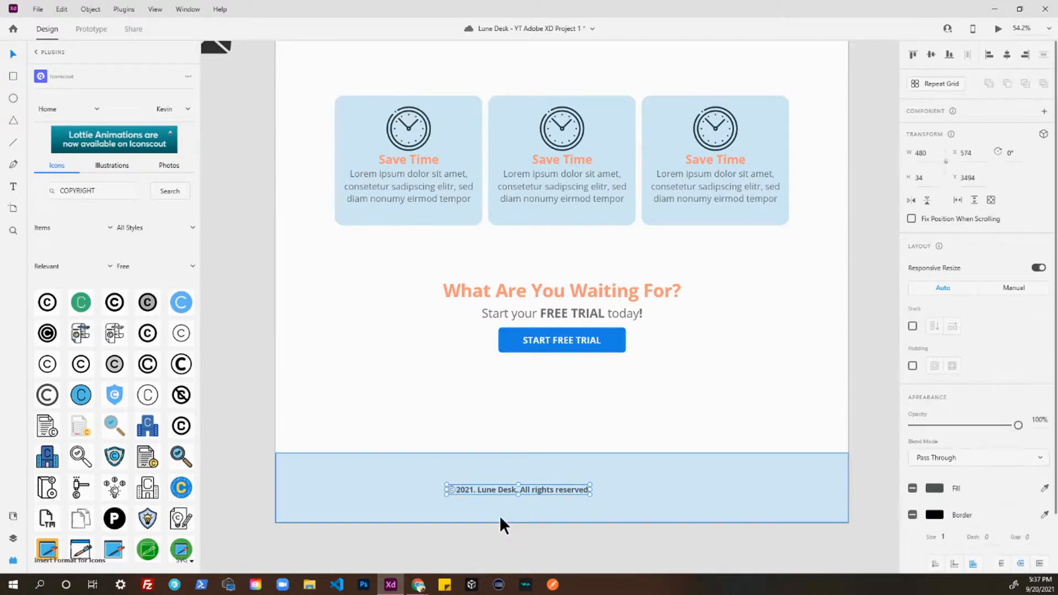
key(shift+c)
click(590, 535)
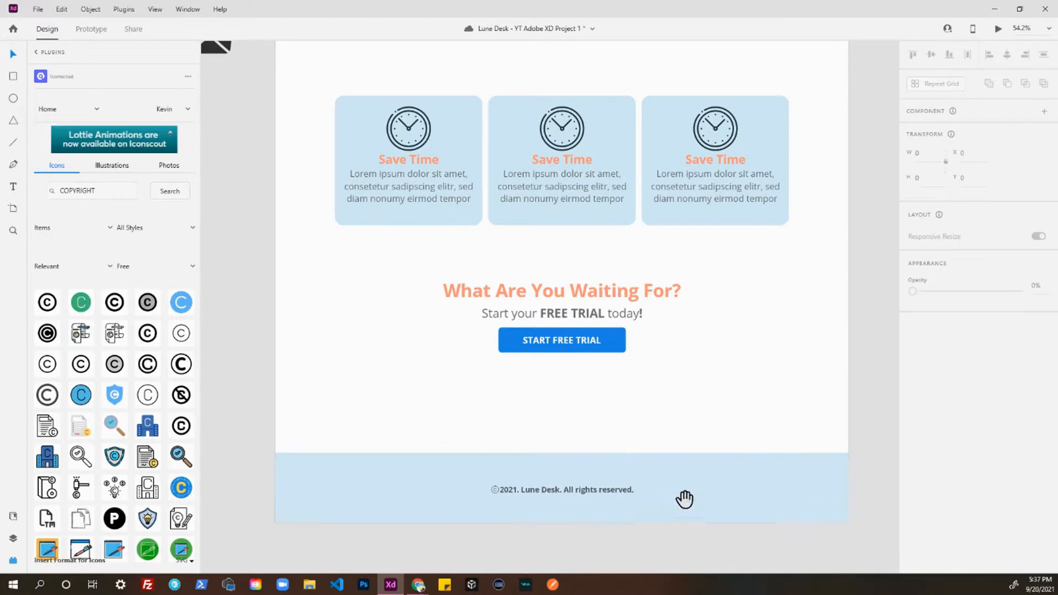
Step: Shrink the light blue footer rectangle from its upper edge to a height of about 115
drag(684, 499, 616, 489)
drag(514, 474, 513, 484)
click(524, 452)
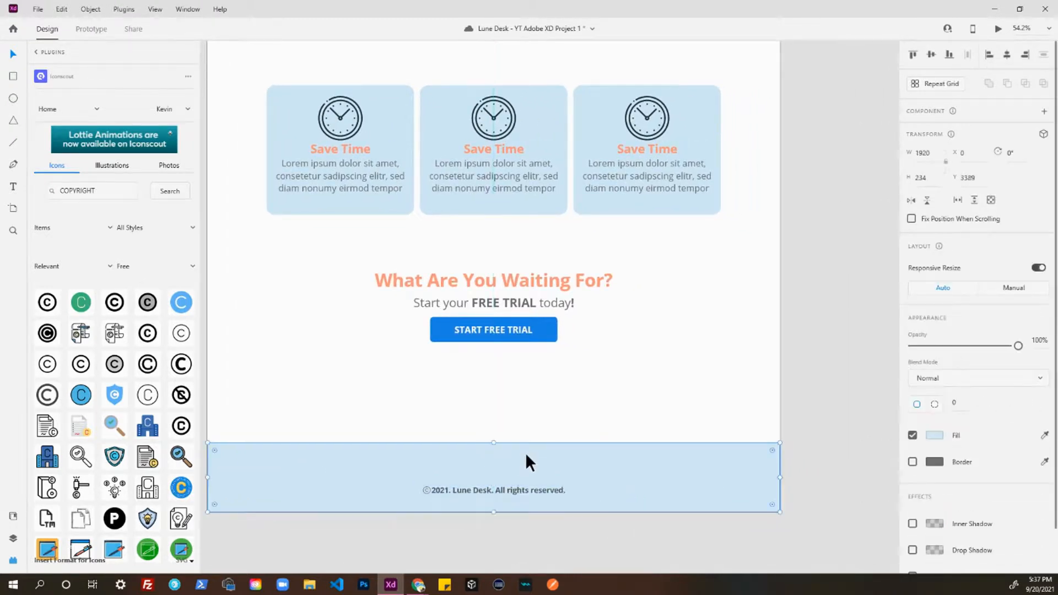
drag(491, 444, 484, 478)
drag(506, 537, 526, 490)
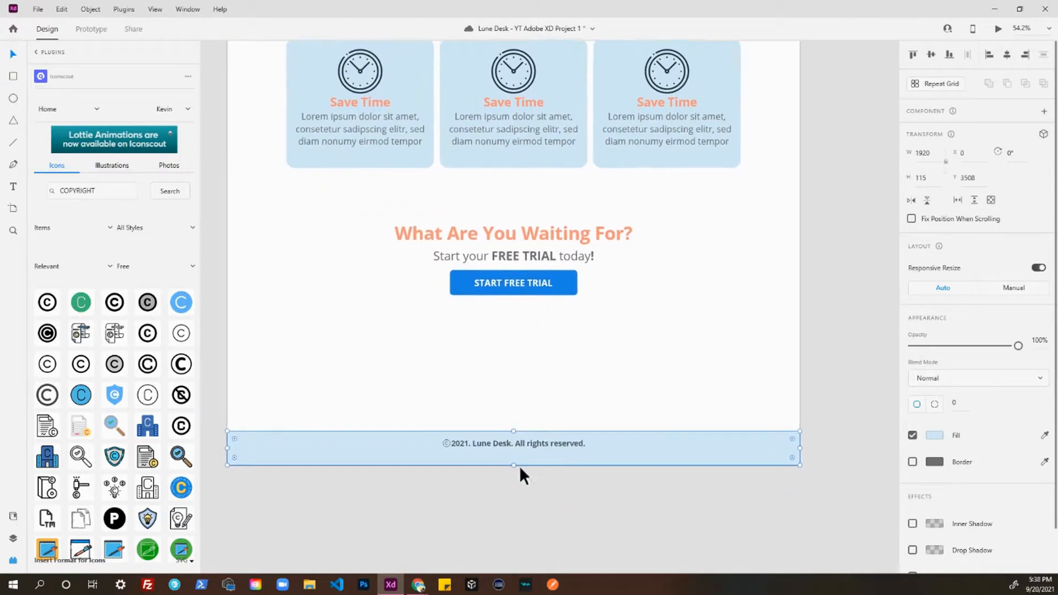
shift+click(507, 441)
drag(507, 441, 507, 450)
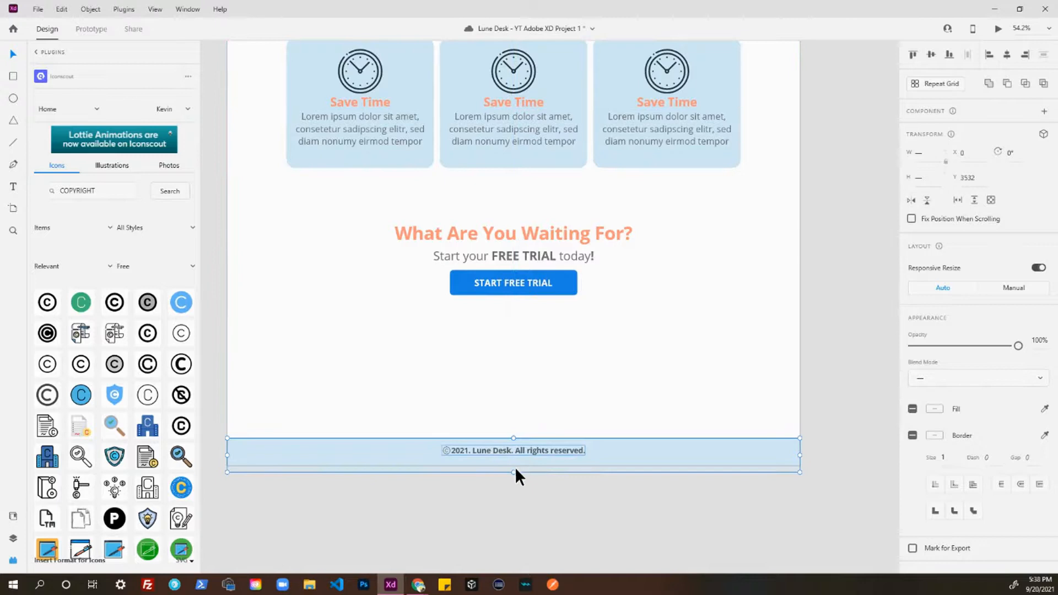
key(ctrl+z)
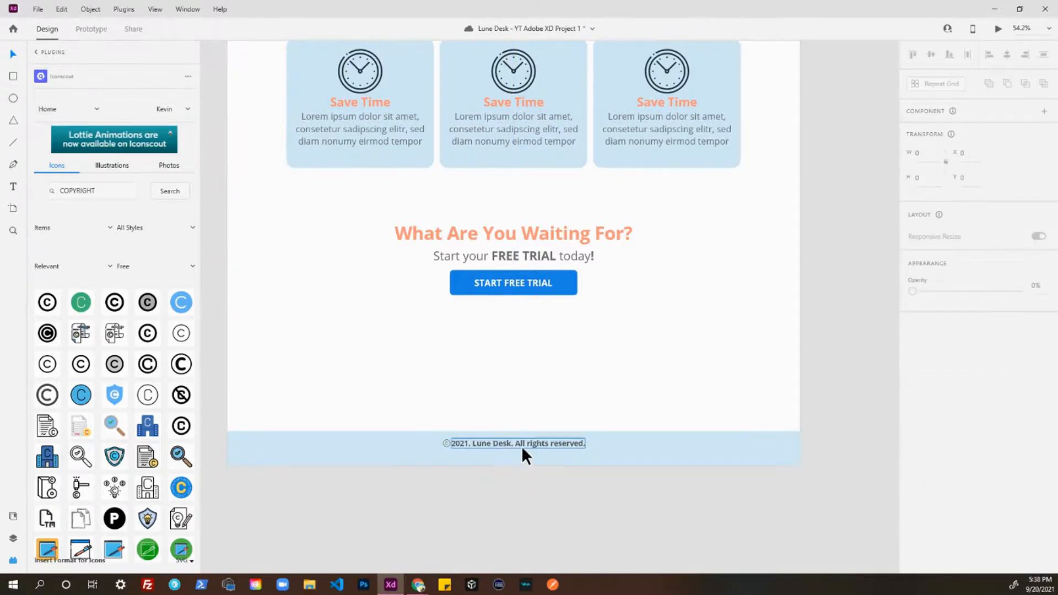
click(521, 445)
double_click(528, 445)
key(Escape)
click(456, 499)
Step: Move the copyright group slightly down to about Y 3549 and reduce the footer rectangle's height to about 94
click(494, 443)
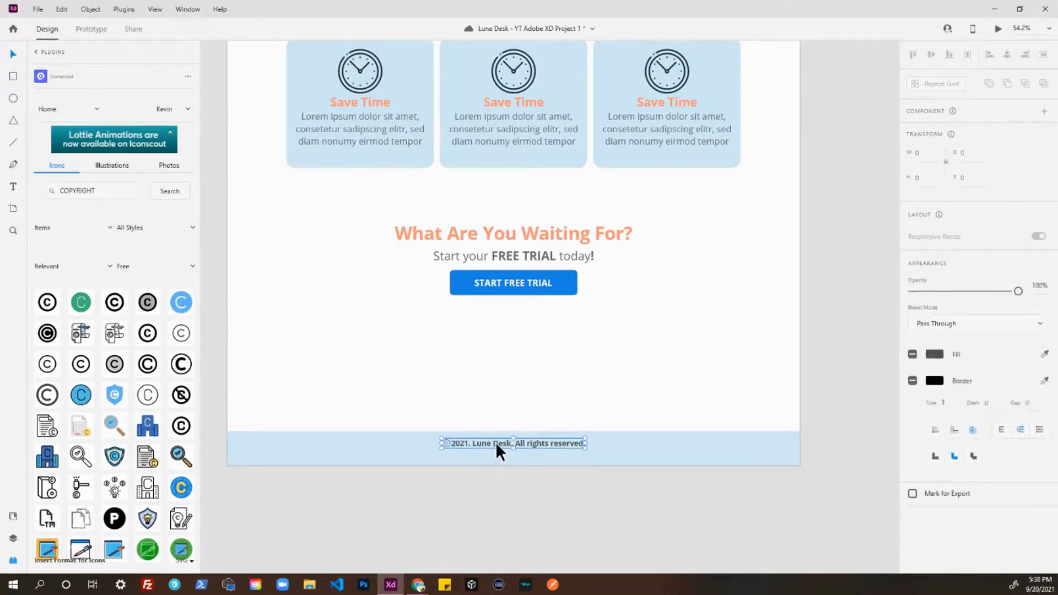
drag(510, 440, 508, 447)
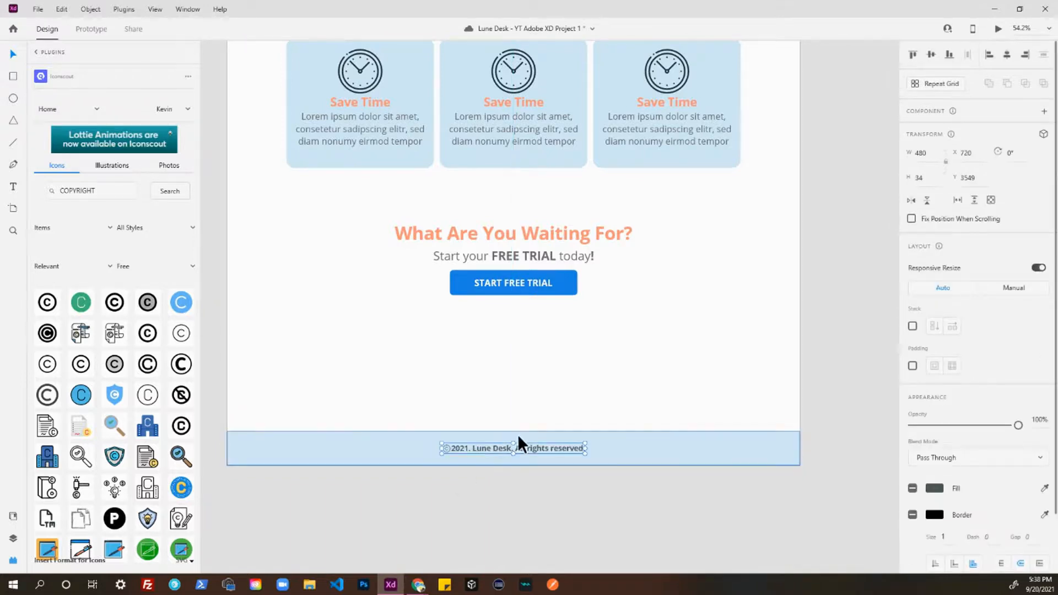
click(520, 432)
drag(513, 431, 514, 437)
click(504, 496)
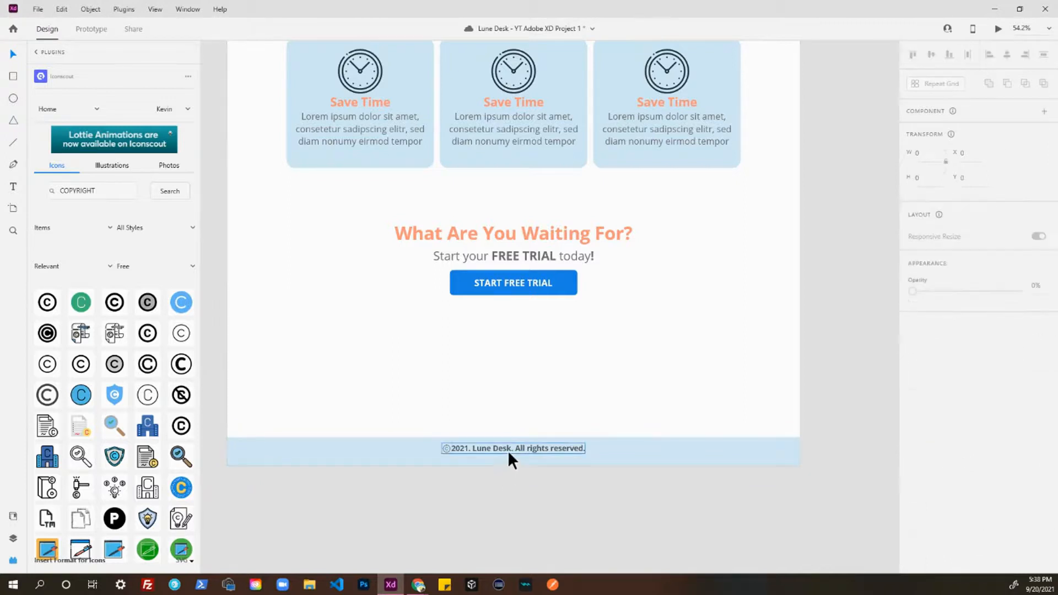
Step: Vertically center the copyright group and the footer rectangle on each other
click(415, 453)
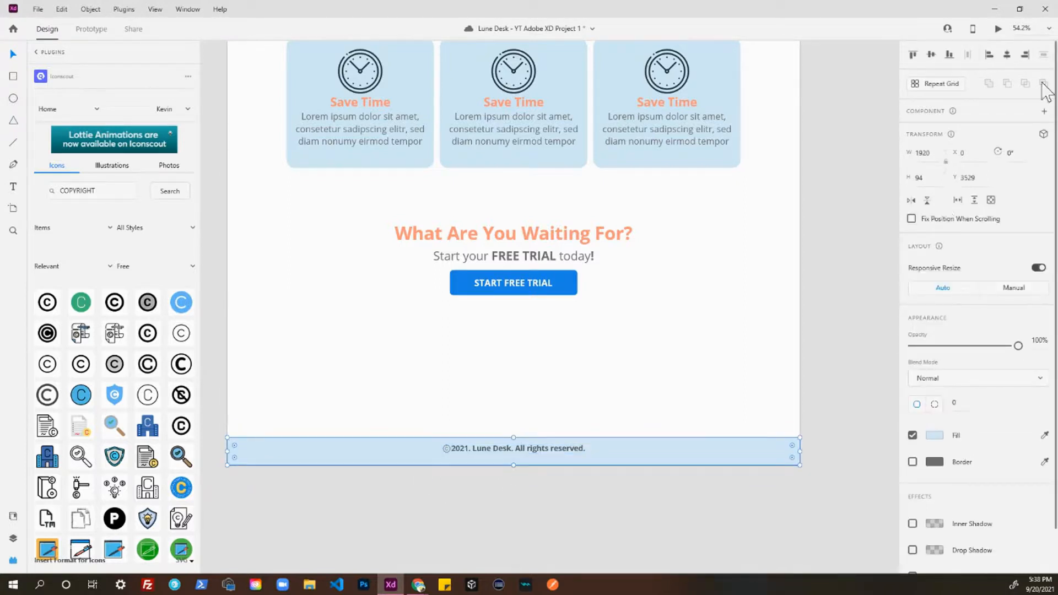
click(931, 55)
key(ctrl+z)
shift+click(496, 446)
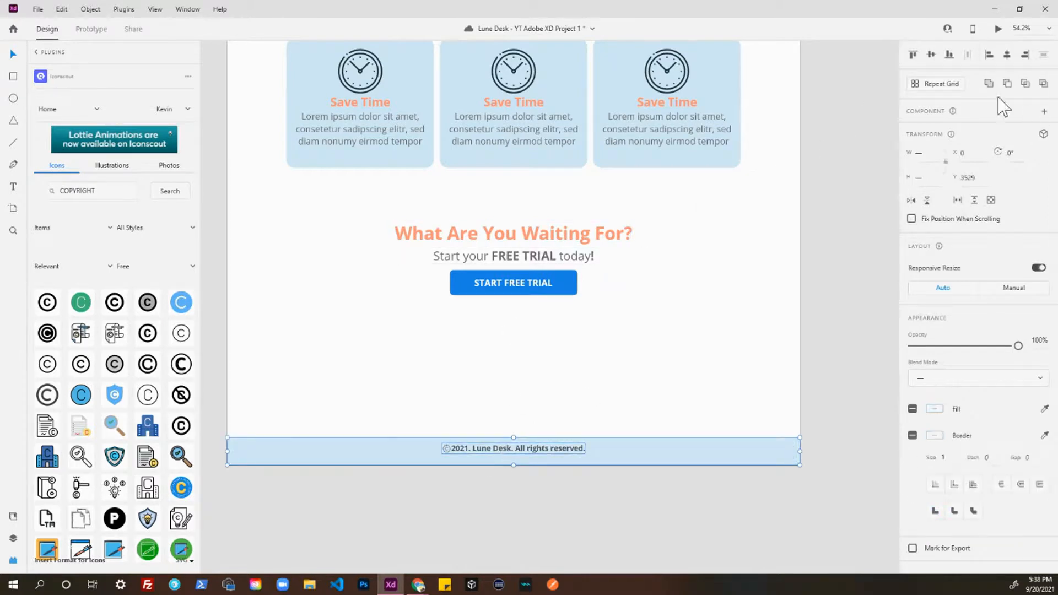
click(931, 55)
click(624, 528)
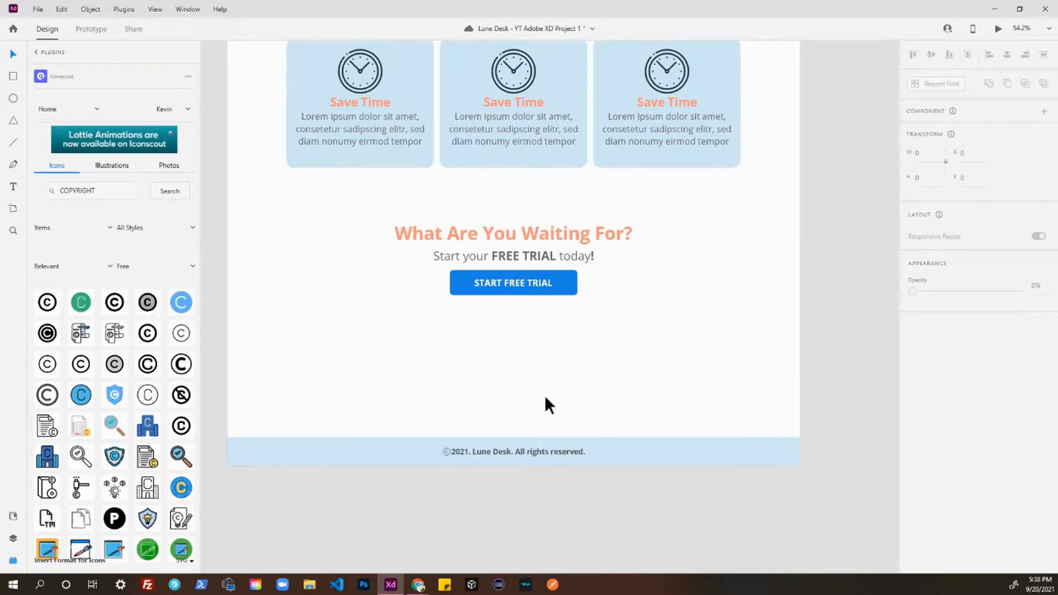
Step: Move the footer rectangle together with its copyright line up to just below the START FREE TRIAL button
scroll(454, 432, up, 2)
scroll(534, 376, up, 2)
scroll(534, 376, down, 5)
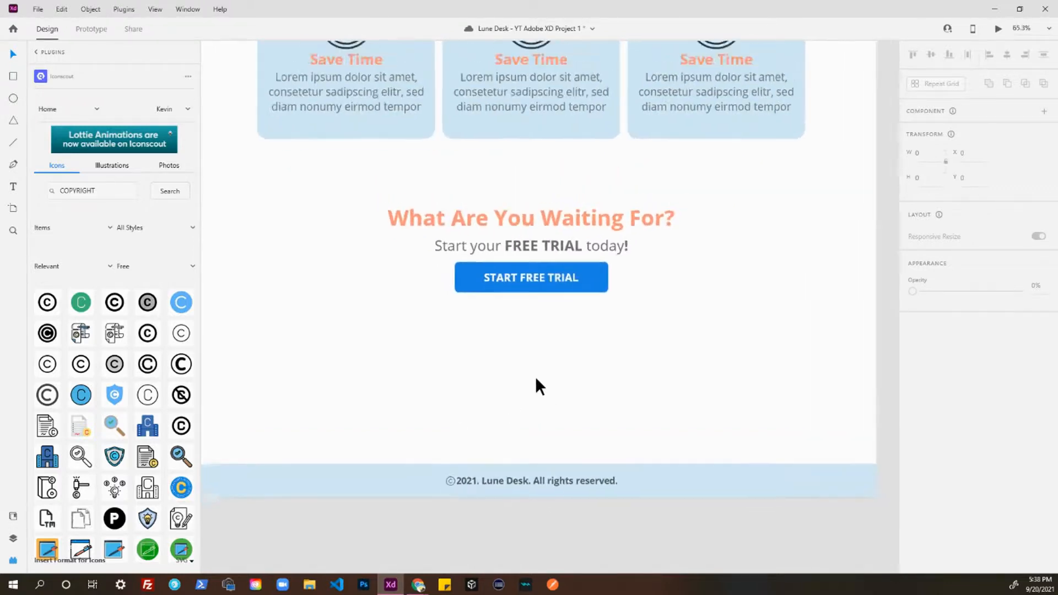
scroll(569, 371, up, 3)
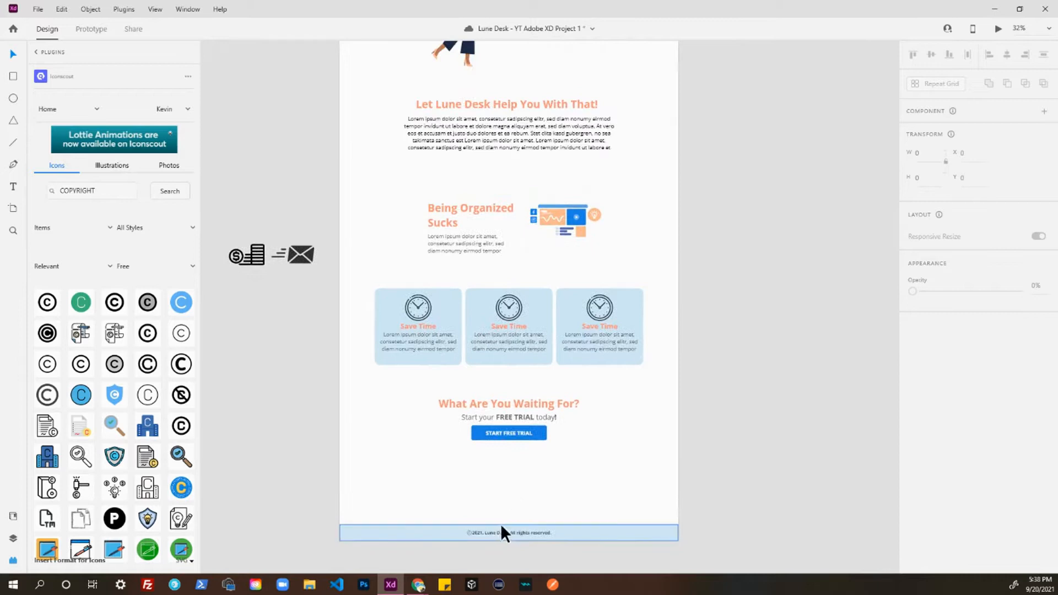
click(505, 531)
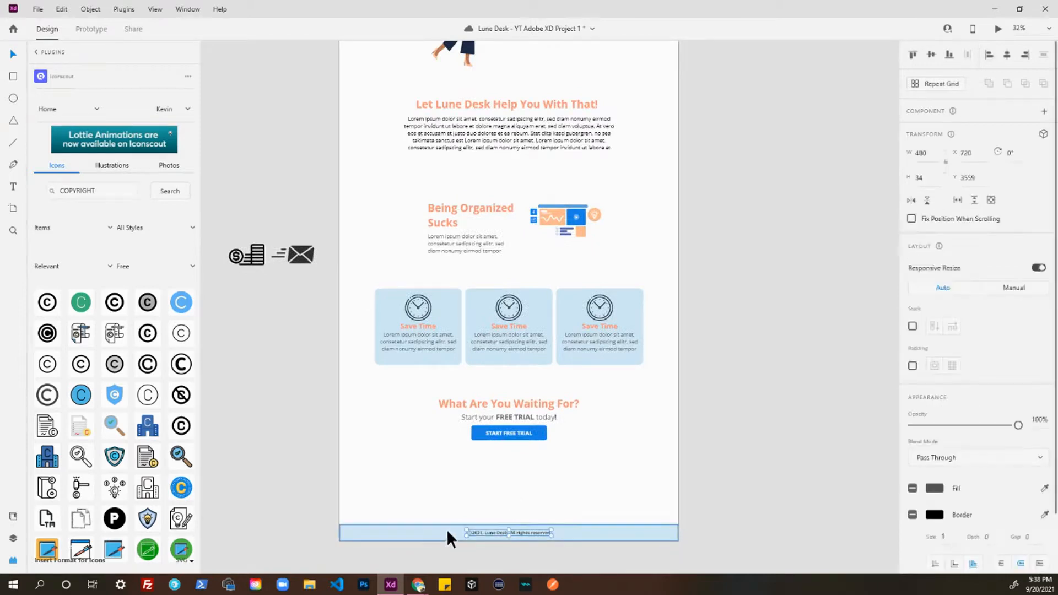
mouse_move(445, 530)
mouse_down()
mouse_move(467, 448)
mouse_move(467, 461)
mouse_up()
Step: Shorten the artboard to a height of about 3238 so it ends at the footer's lower edge
click(490, 528)
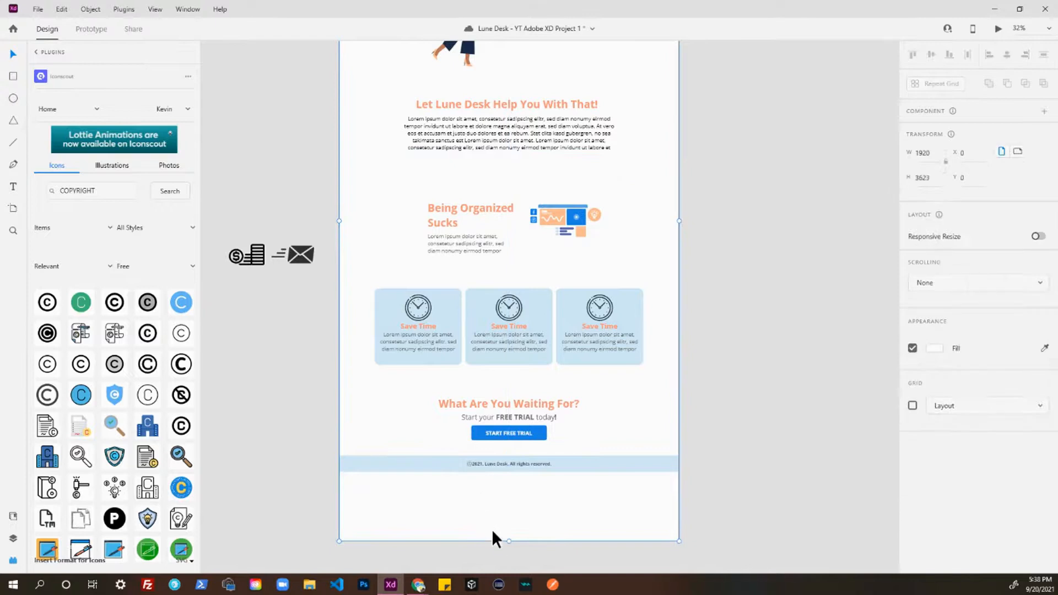
drag(510, 539, 503, 472)
scroll(511, 472, up, 3)
scroll(511, 471, up, 2)
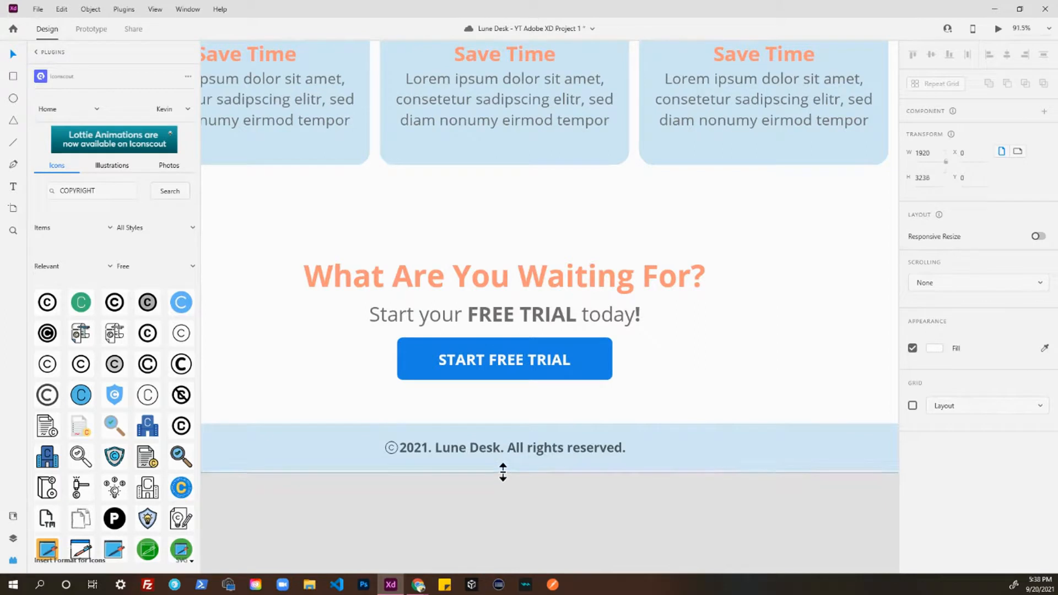
click(512, 523)
Step: Review the whole page layout, from the header and hero section down to the call-to-action and footer
scroll(512, 522, down, 3)
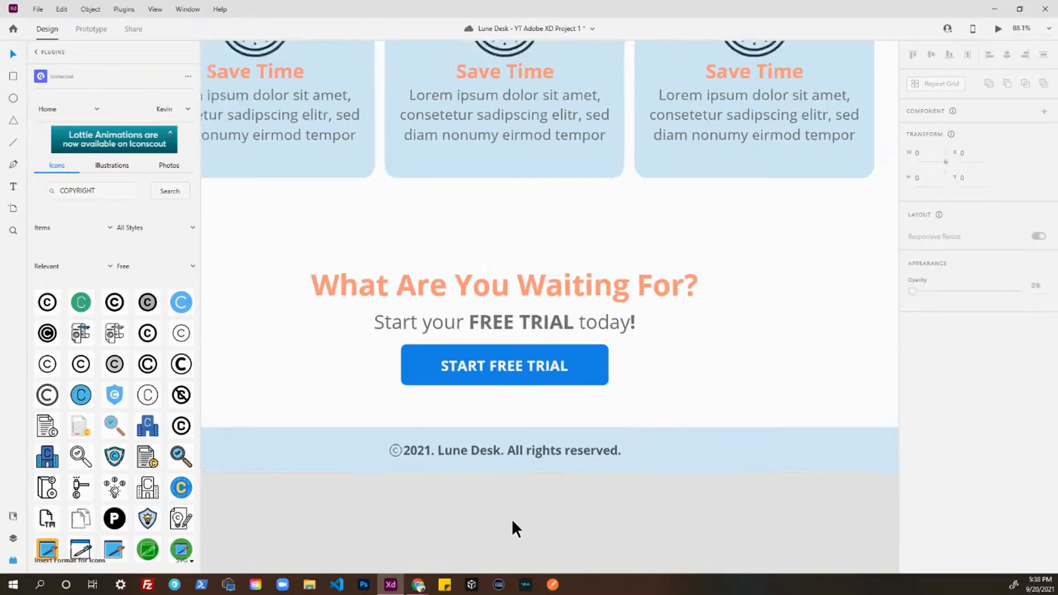
scroll(514, 529, down, 2)
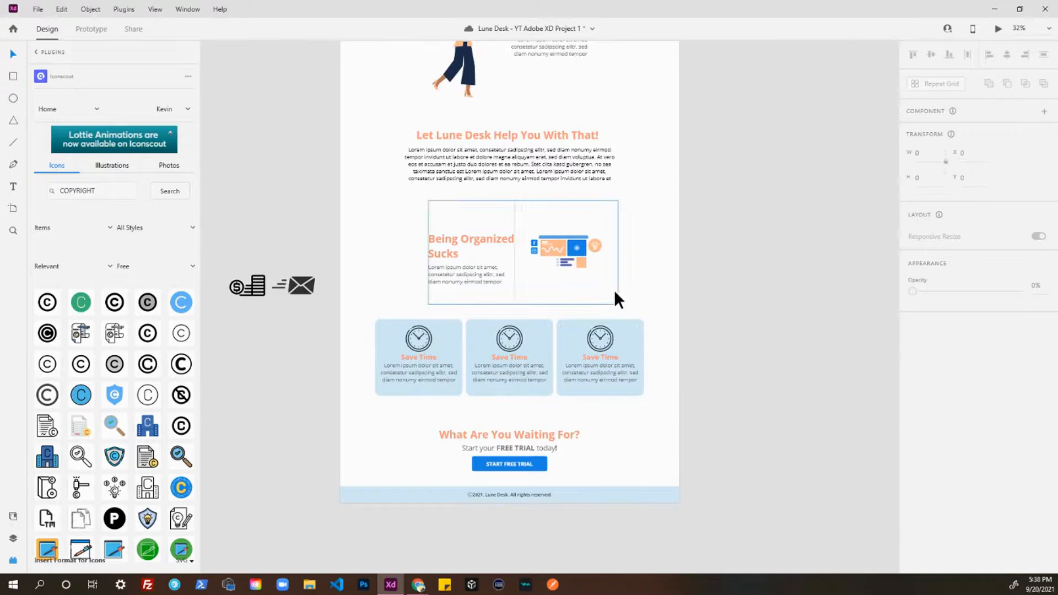
scroll(613, 290, up, 1)
scroll(672, 269, down, 1)
scroll(706, 266, up, 1)
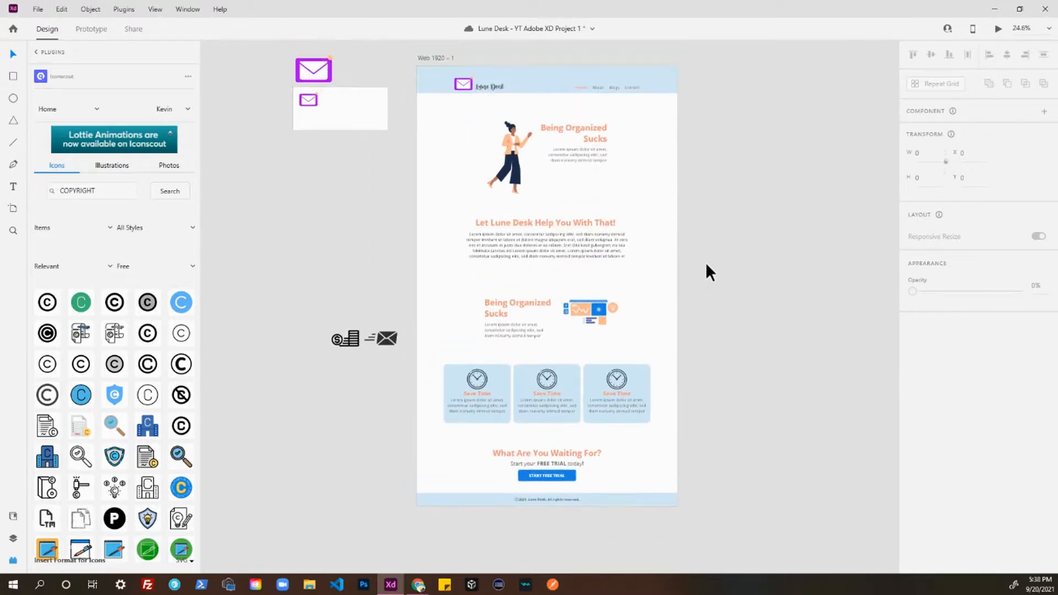
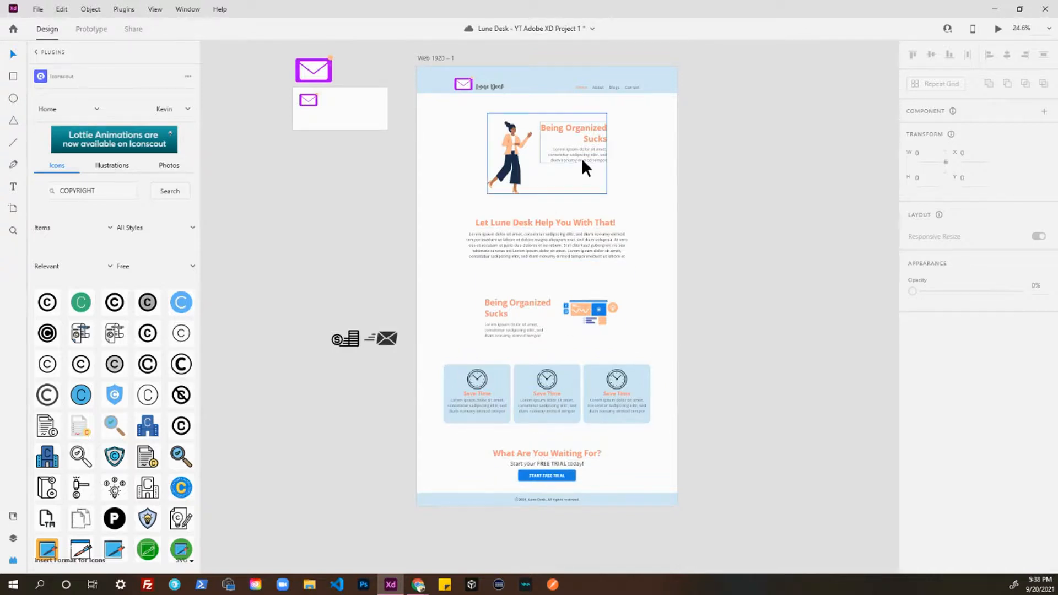
scroll(592, 175, up, 2)
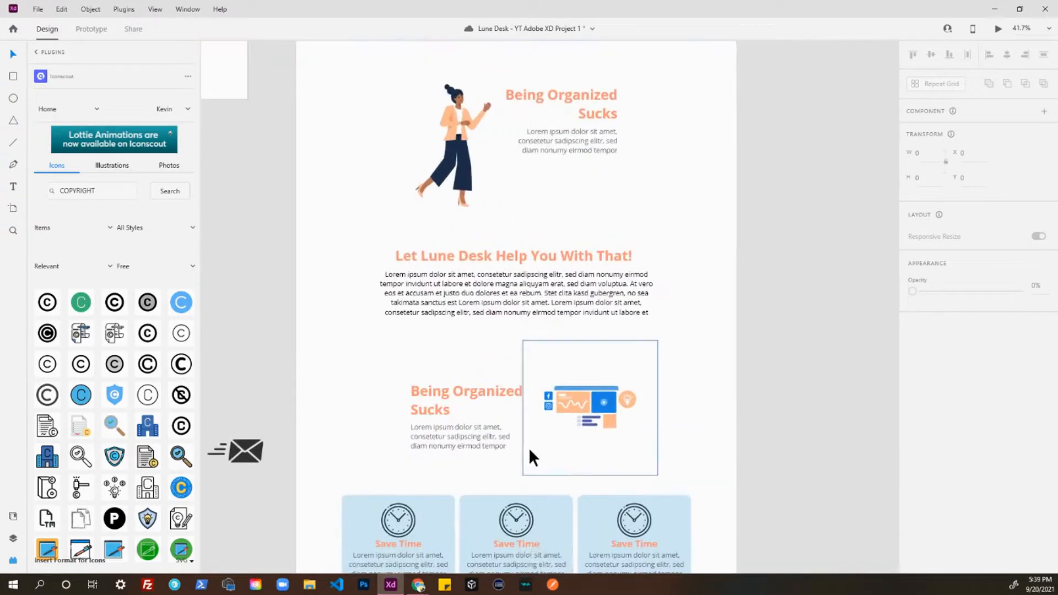
scroll(528, 447, down, 1)
drag(546, 320, 530, 179)
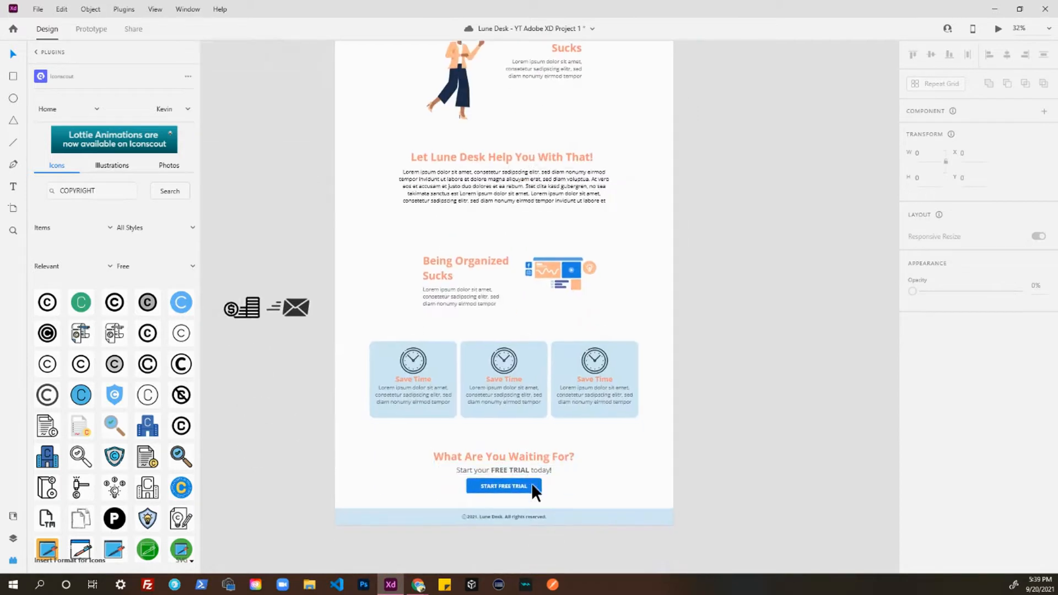
scroll(576, 206, up, 1)
scroll(576, 199, up, 1)
scroll(577, 181, down, 1)
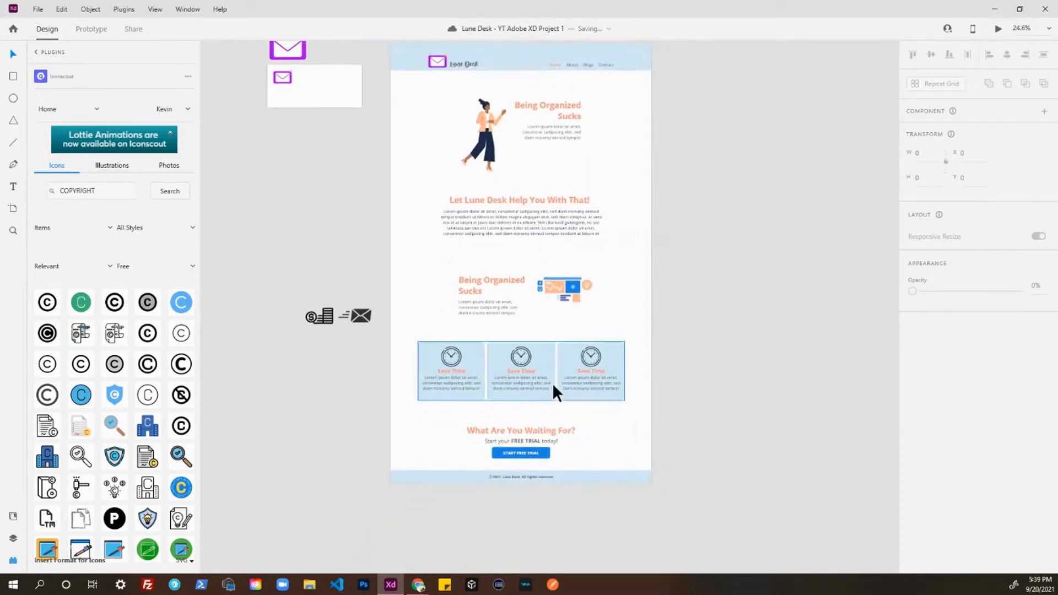
Step: Ungroup the call-to-action block and place a copy of its START FREE TRIAL button in the hero section, over the paragraph text
click(544, 452)
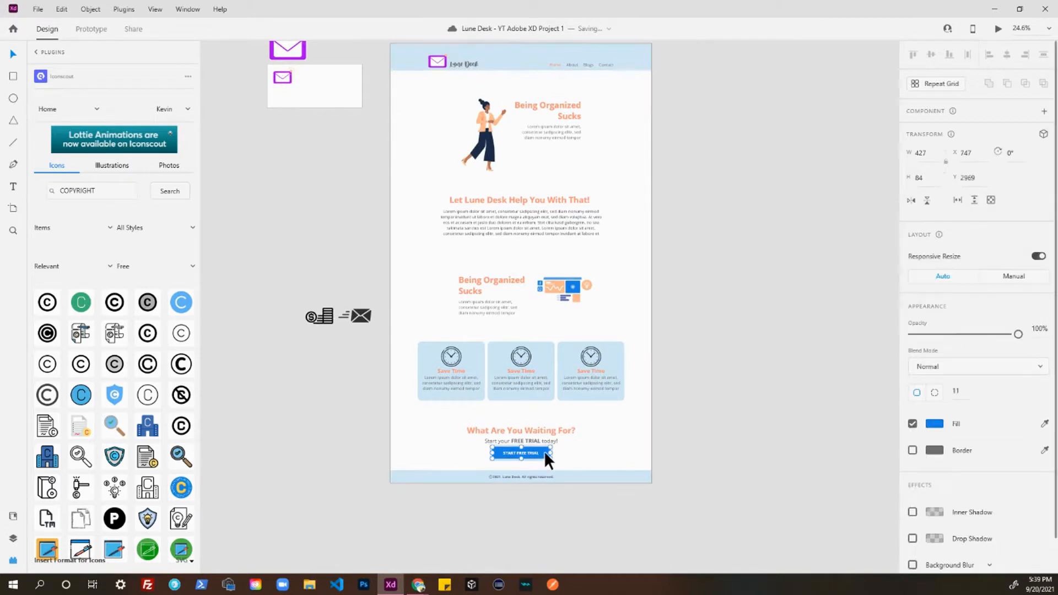
click(566, 450)
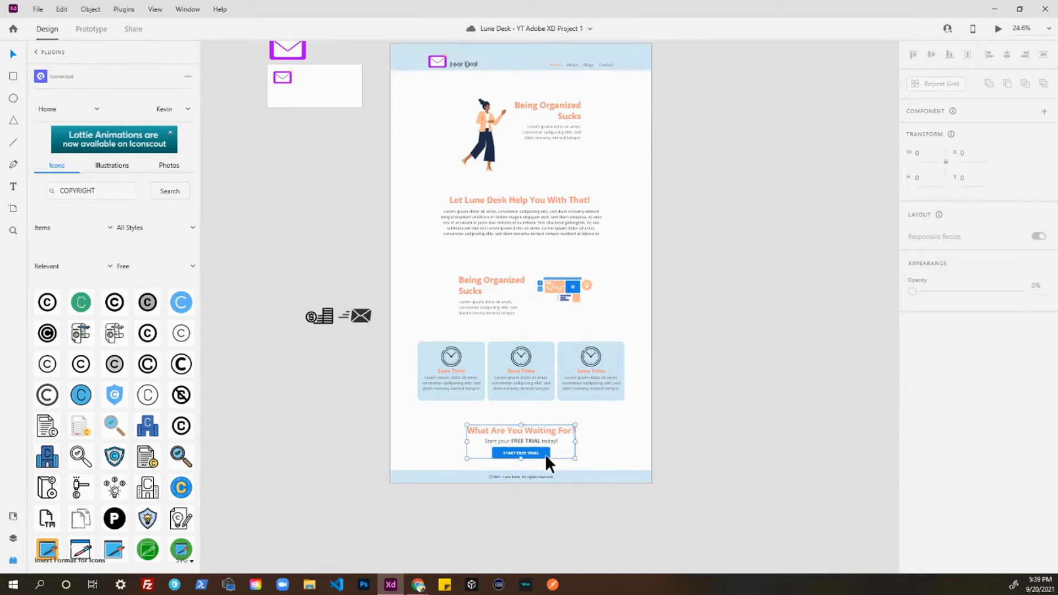
double_click(544, 454)
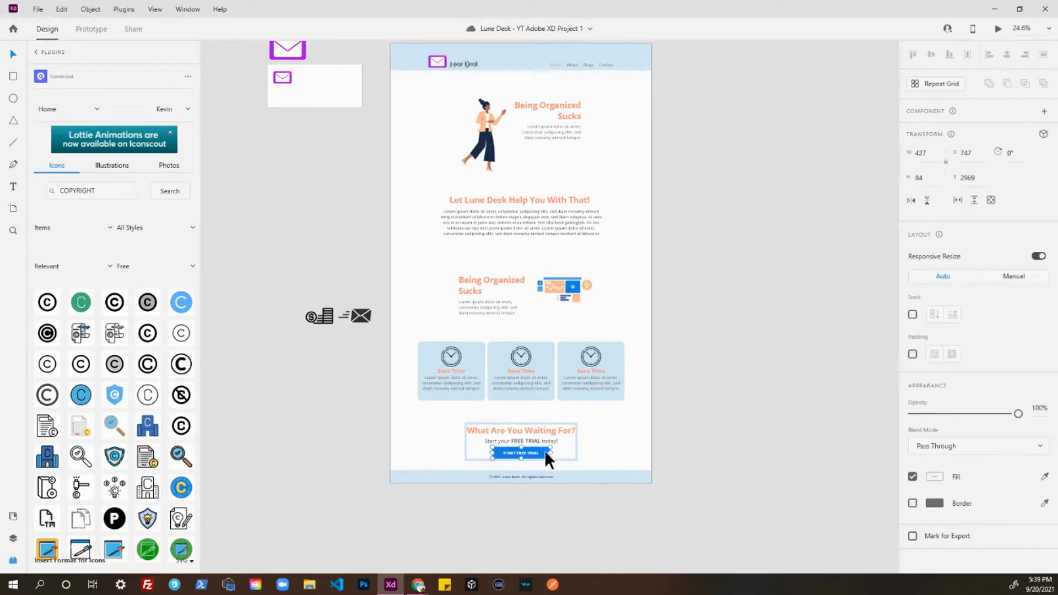
key(ctrl+shift+g)
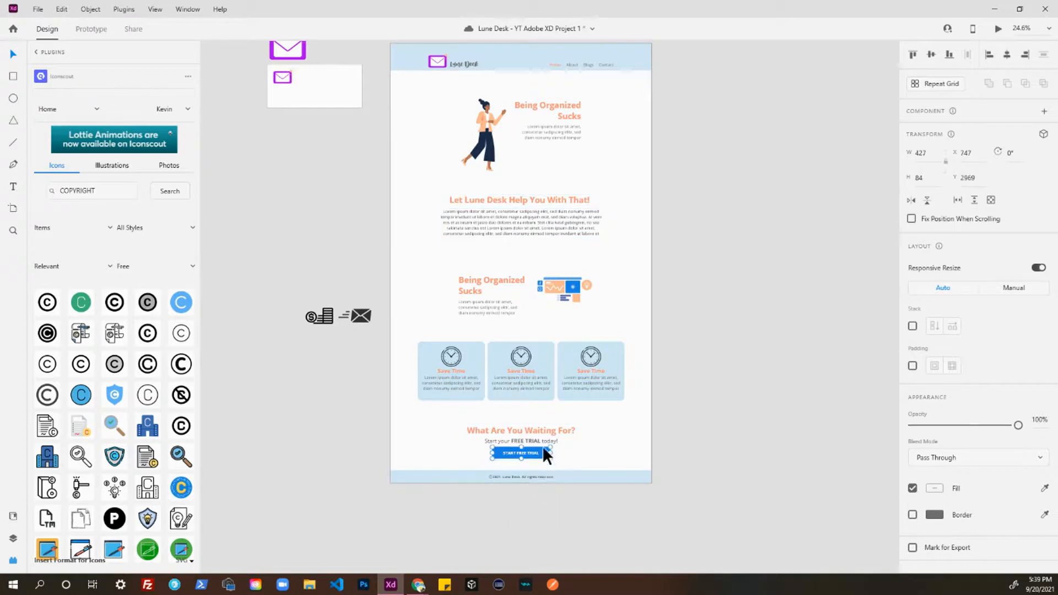
drag(542, 451, 581, 139)
Step: Scale the hero START FREE TRIAL button to about 336 × 66 and place it directly below the paragraph, flush with its right edge
scroll(581, 140, up, 5)
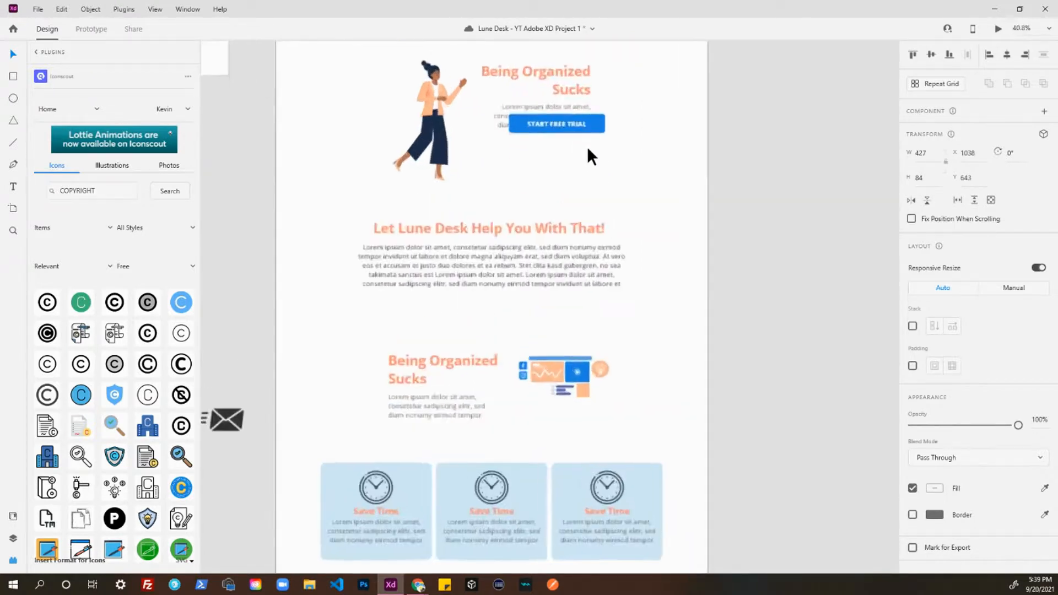
drag(661, 194, 635, 227)
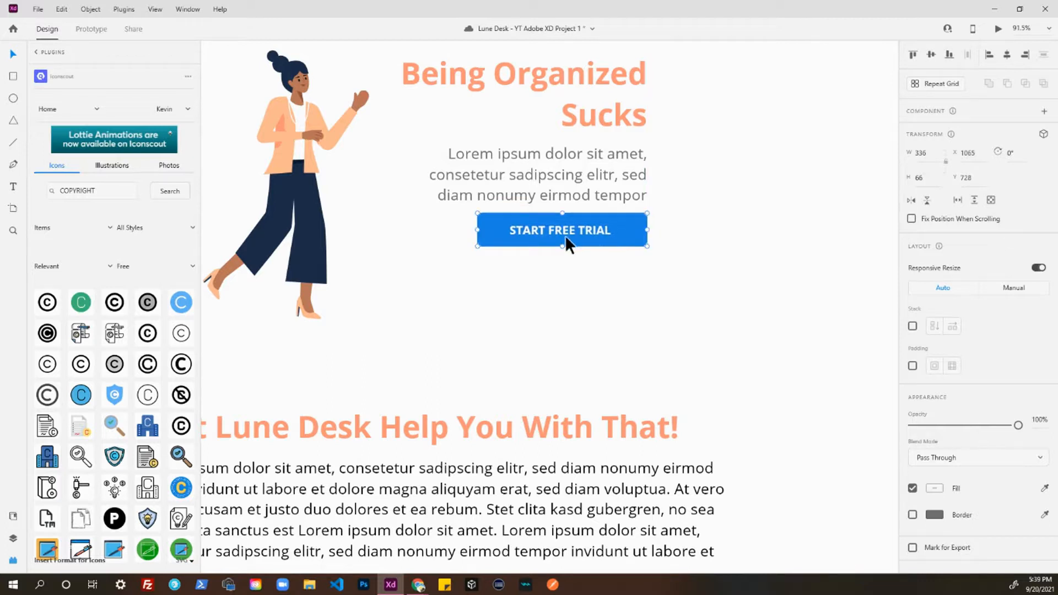
click(590, 301)
scroll(583, 302, down, 5)
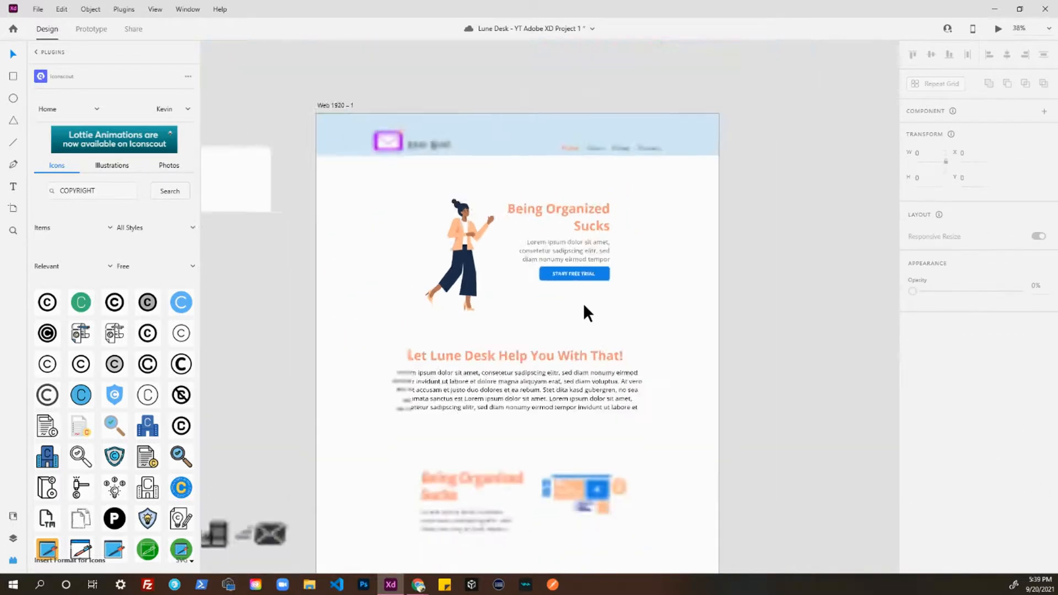
scroll(628, 410, down, 2)
scroll(625, 415, down, 2)
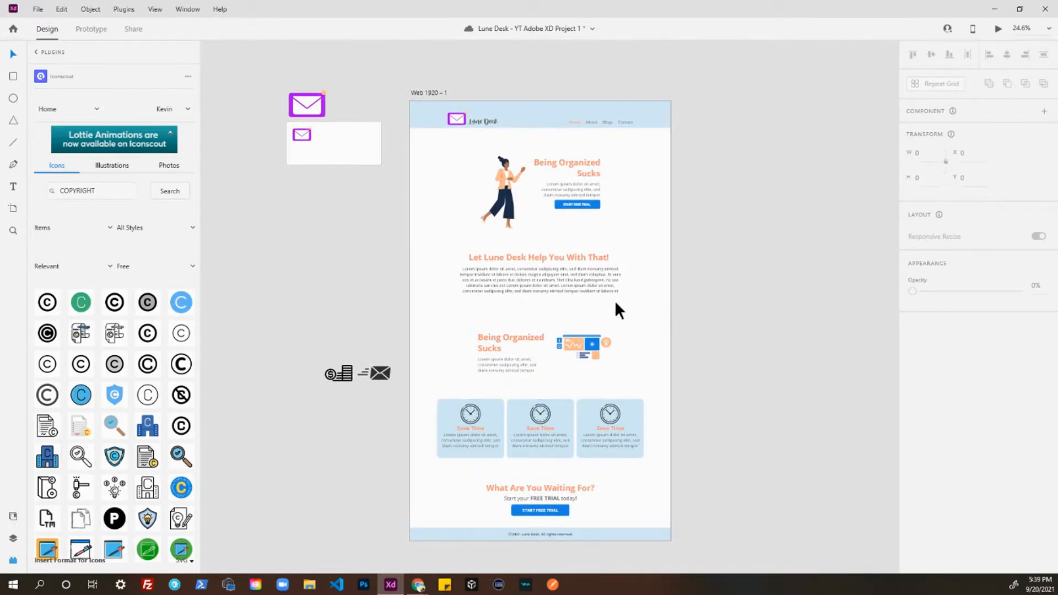
Step: Replace the second "Being Organized Sucks" heading, beside the dashboard illustration, with "Get Things Oraganized Quickly", breaking the line after "Things"
scroll(615, 303, up, 1)
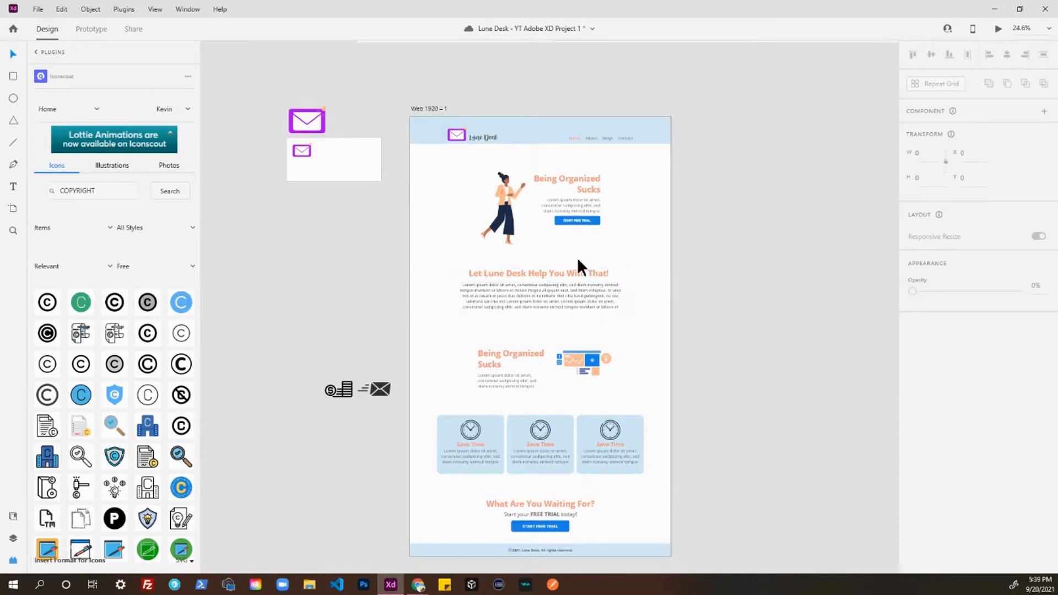
scroll(620, 175, up, 3)
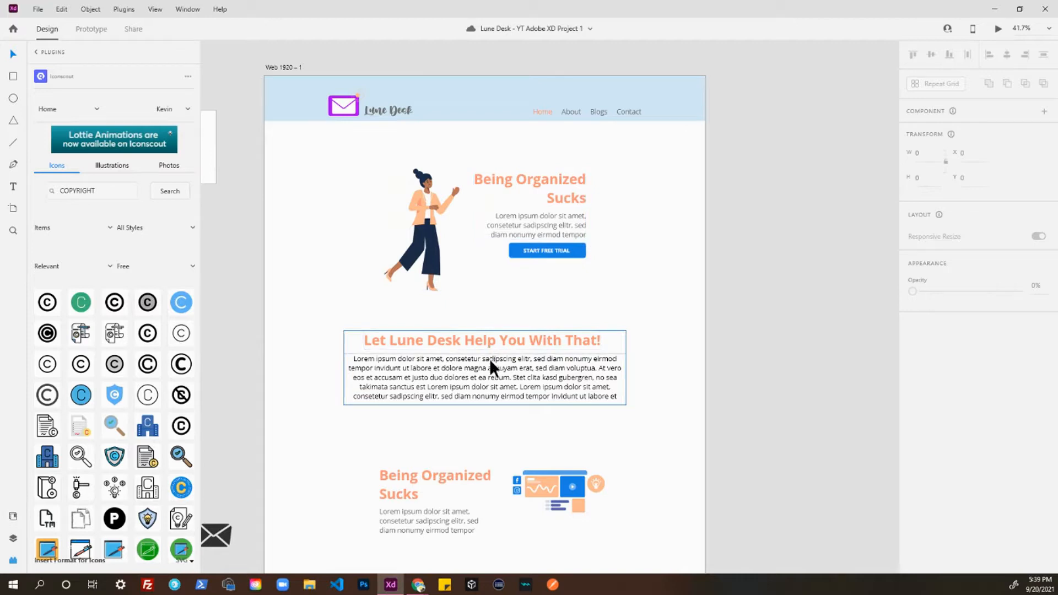
scroll(483, 352, down, 4)
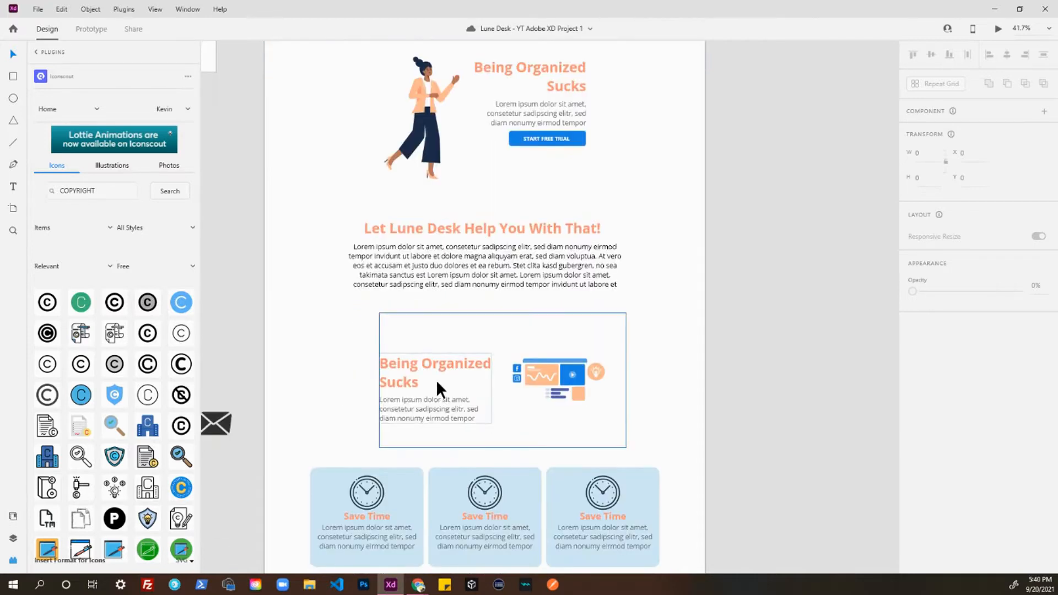
click(438, 372)
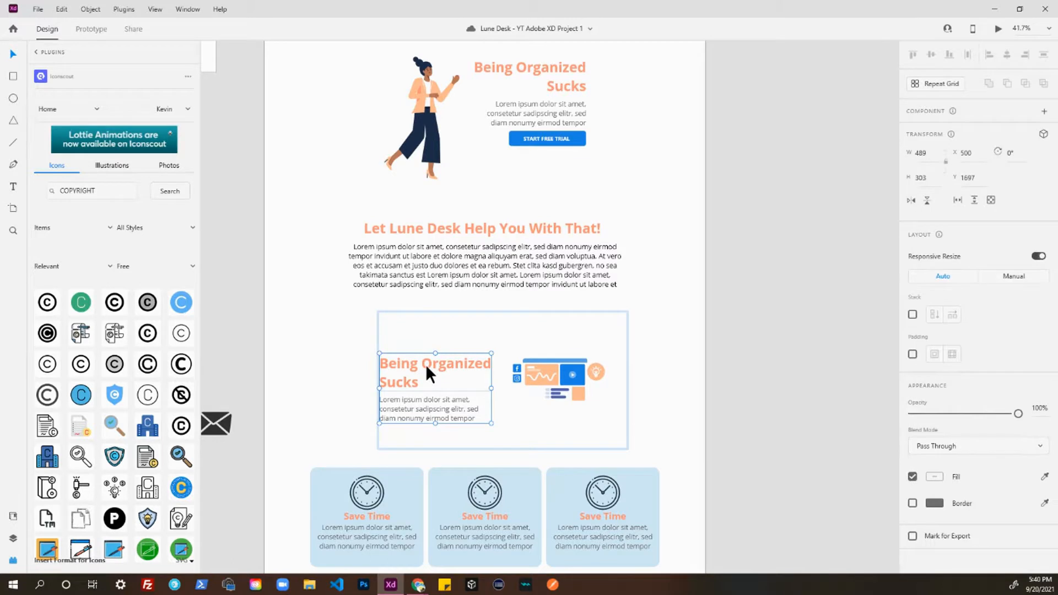
double_click(425, 365)
double_click(425, 364)
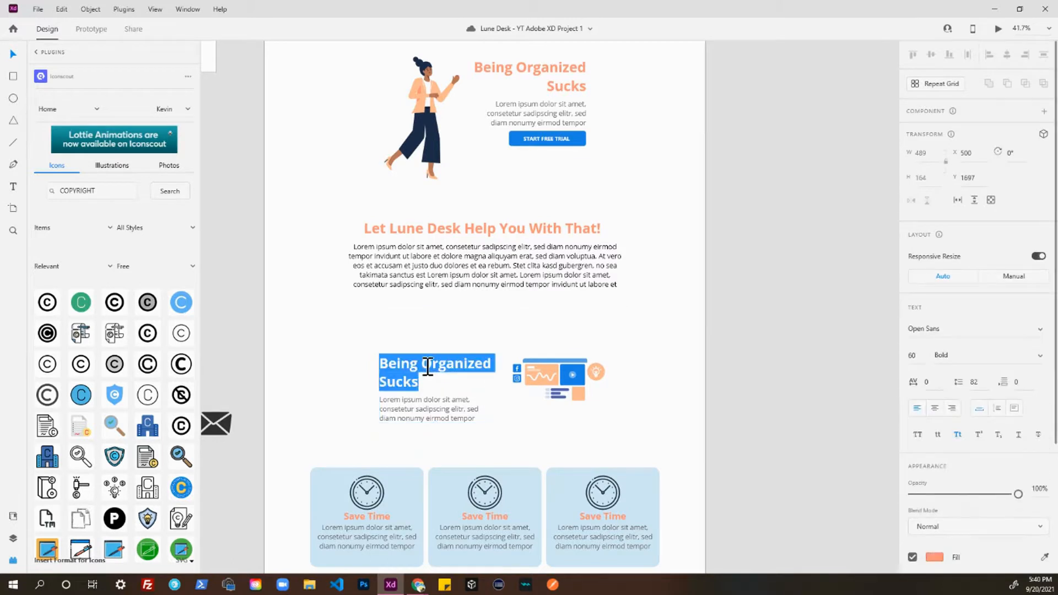
text(Get)
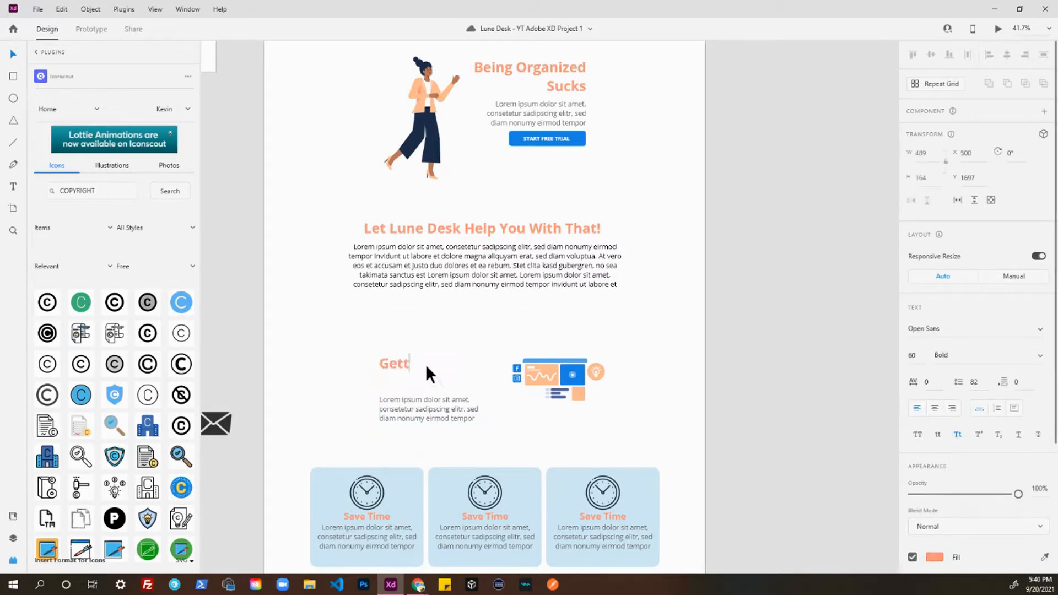
text( Things Oraganized)
key(ctrl+Left)
key(Return)
key(End)
text(quc)
key(BackSpace)
key(BackSpace)
key(BackSpace)
text(Quickly)
key(Escape)
Step: Move the "Get Things Oraganized Quickly" heading and its paragraph together to the left, to an X position of about 397
click(472, 403)
shift+click(473, 383)
drag(472, 382, 451, 380)
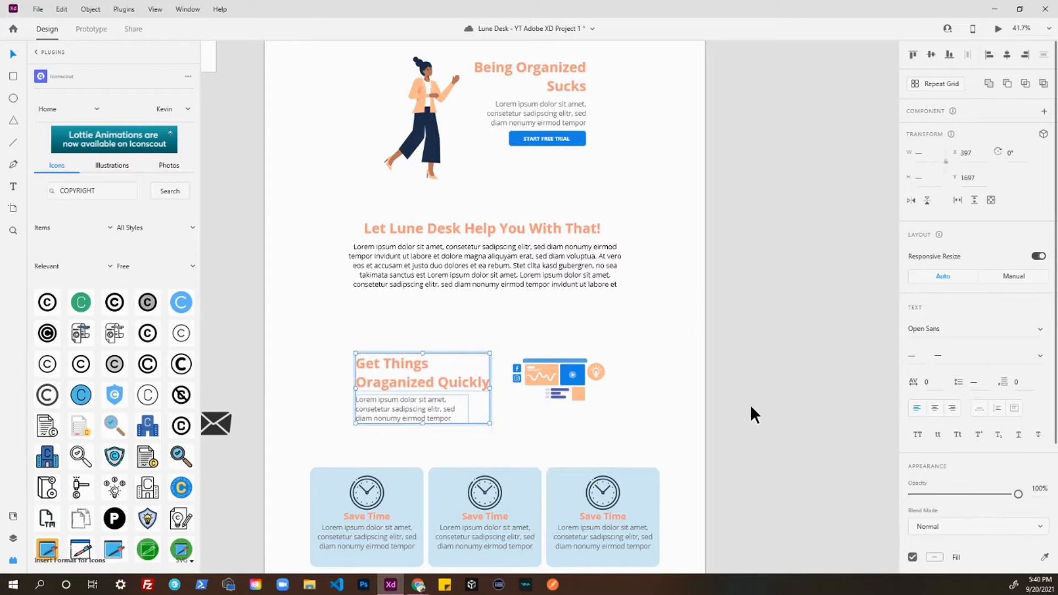
click(771, 424)
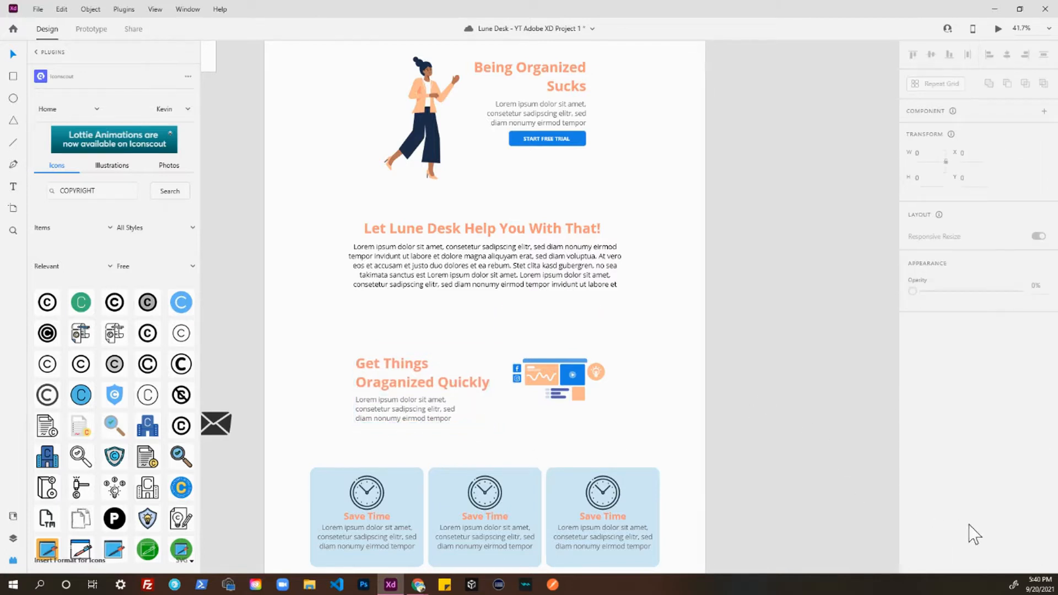
Step: Shift the "Get Things Oraganized Quickly" section, text and illustration together, slightly upward at the same horizontal position
scroll(797, 400, down, 2)
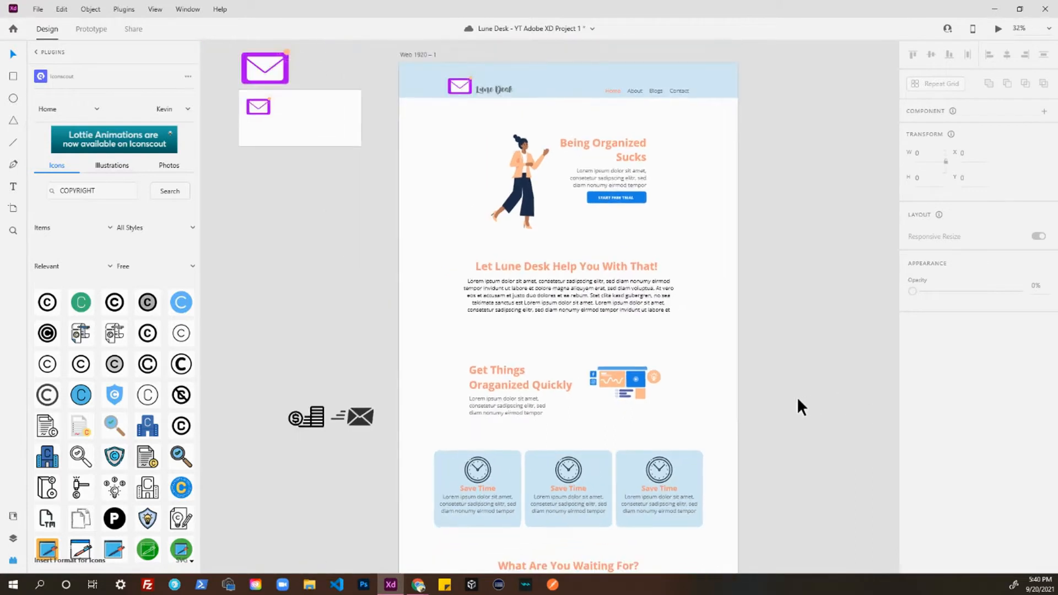
drag(607, 373, 610, 368)
key(ctrl+z)
click(814, 381)
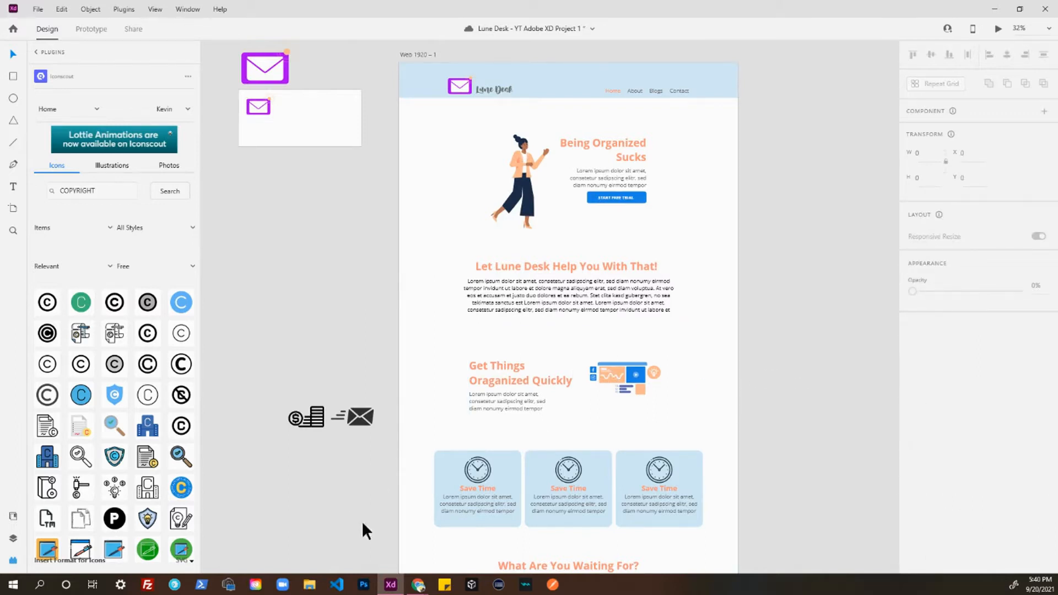
Step: Review the finished landing page, from the header and hero section through the Save Time cards to the call-to-action and footer
scroll(551, 543, up, 2)
drag(555, 444, 494, 321)
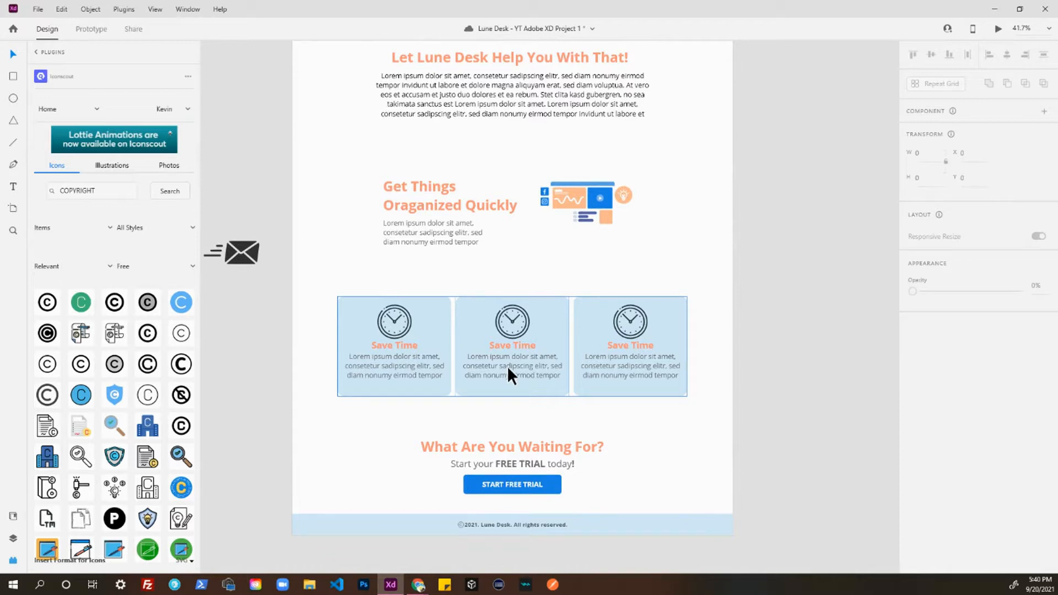
scroll(306, 340, down, 2)
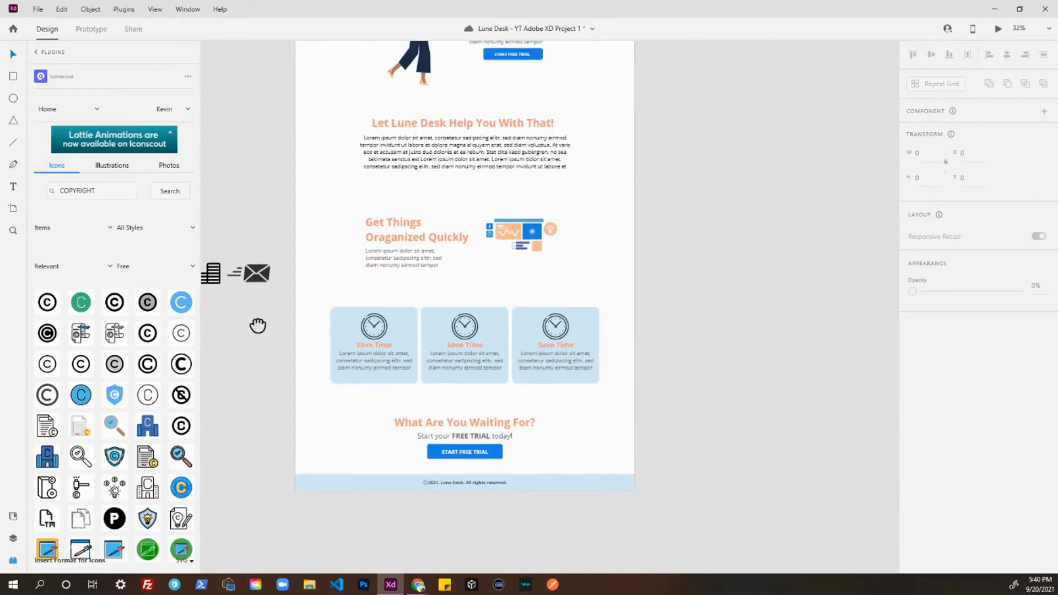
drag(257, 325, 305, 330)
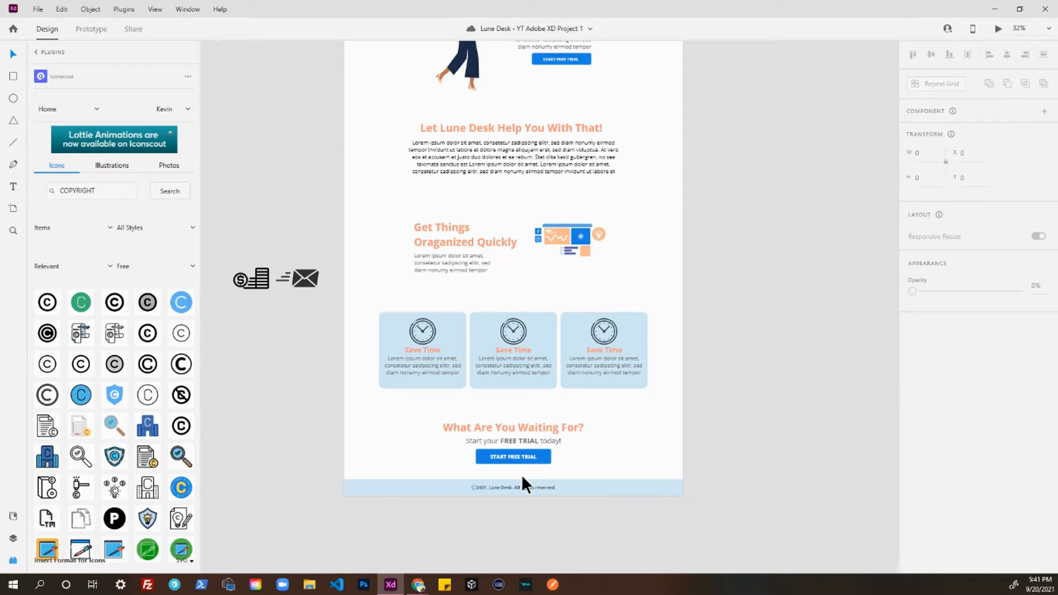
scroll(557, 376, up, 4)
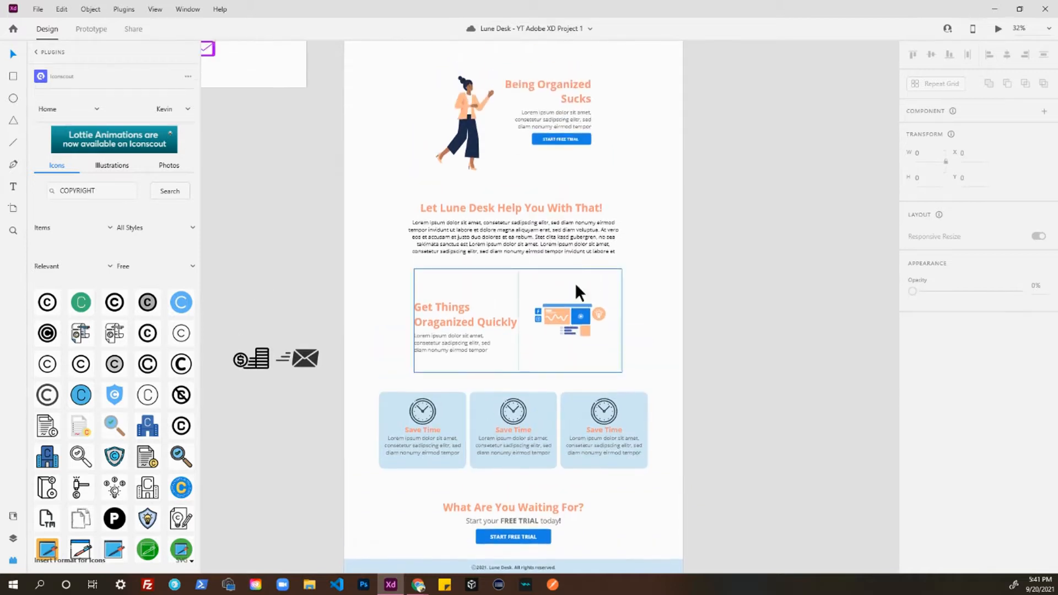
scroll(578, 267, down, 1)
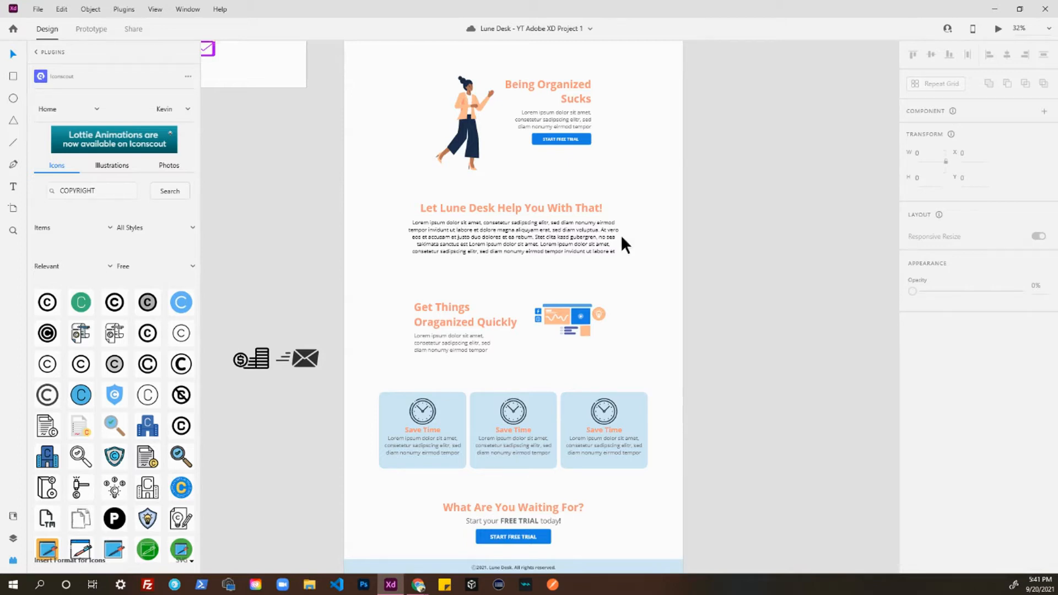
scroll(611, 135, down, 3)
scroll(611, 135, up, 1)
scroll(622, 308, up, 2)
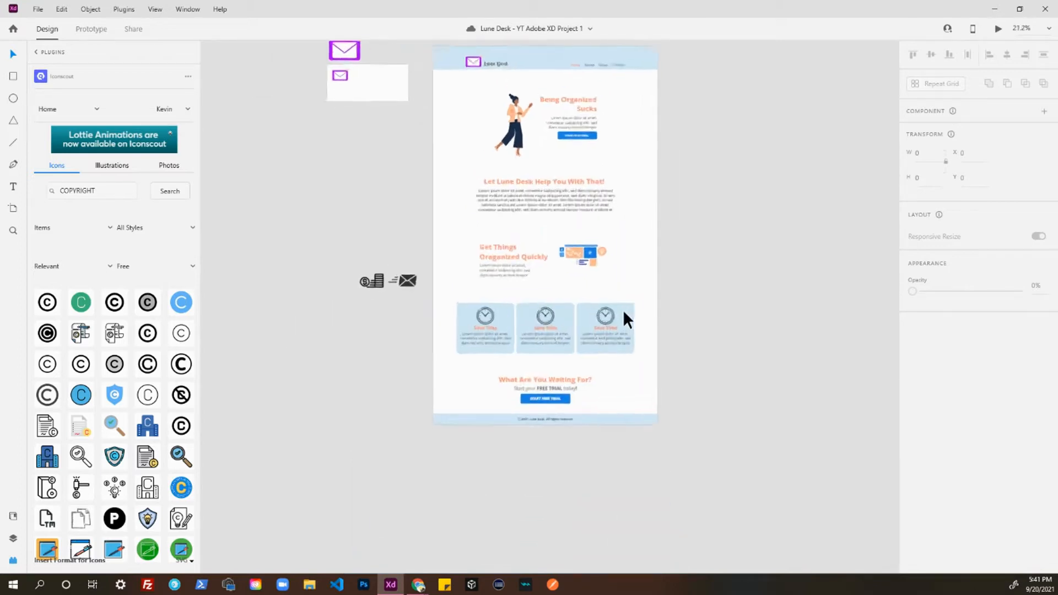
scroll(622, 166, down, 2)
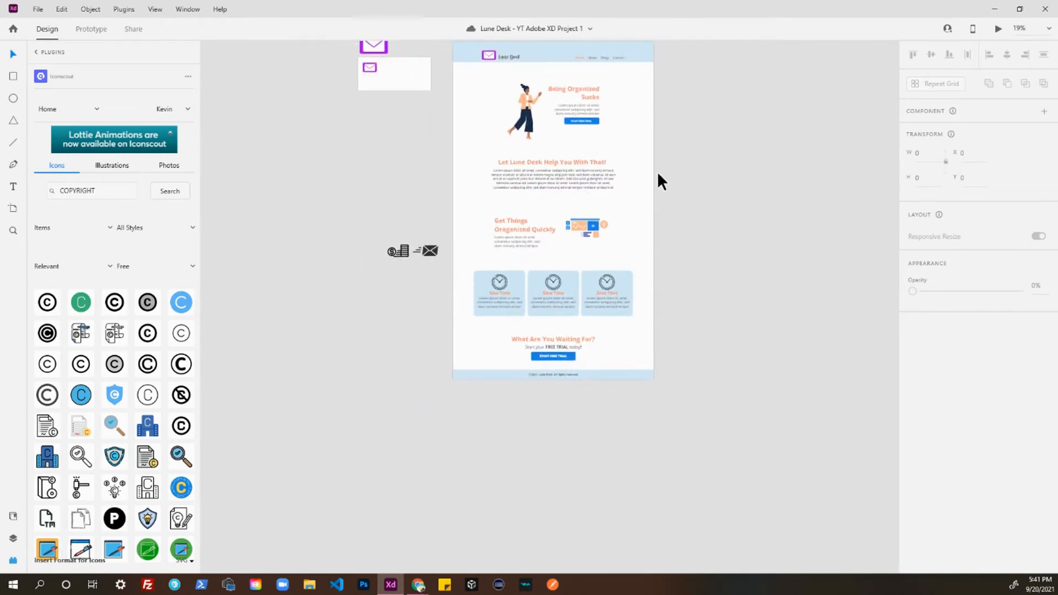
scroll(658, 180, down, 2)
scroll(615, 216, up, 1)
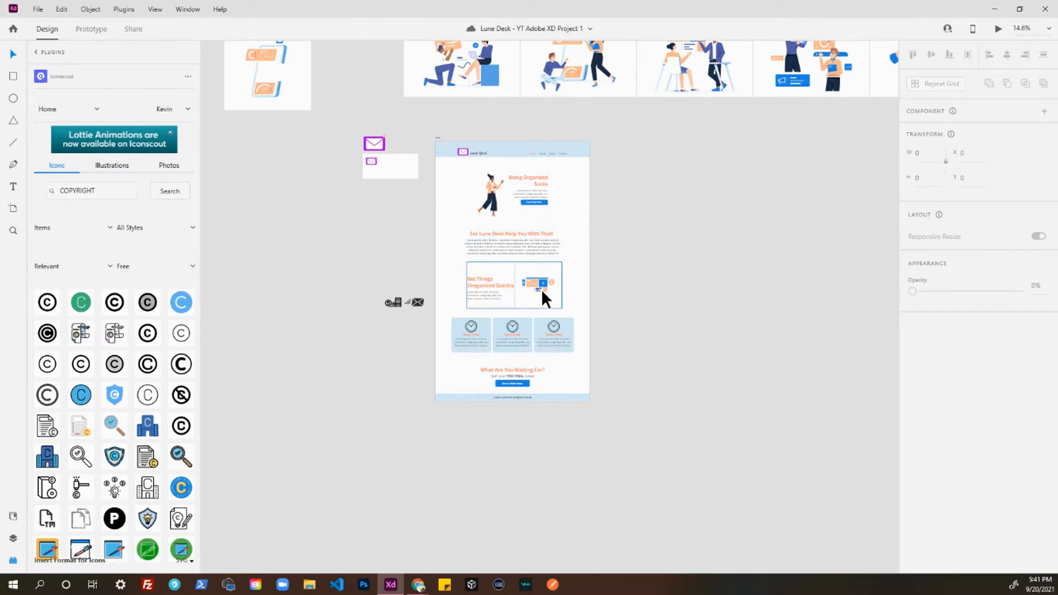
scroll(540, 289, up, 1)
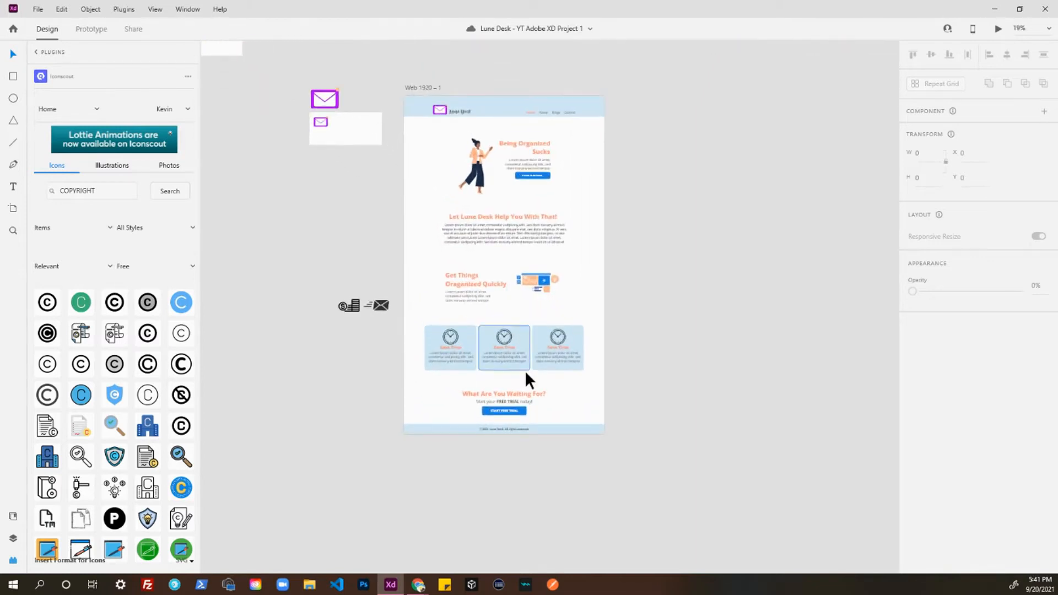
scroll(524, 372, up, 5)
scroll(482, 500, up, 3)
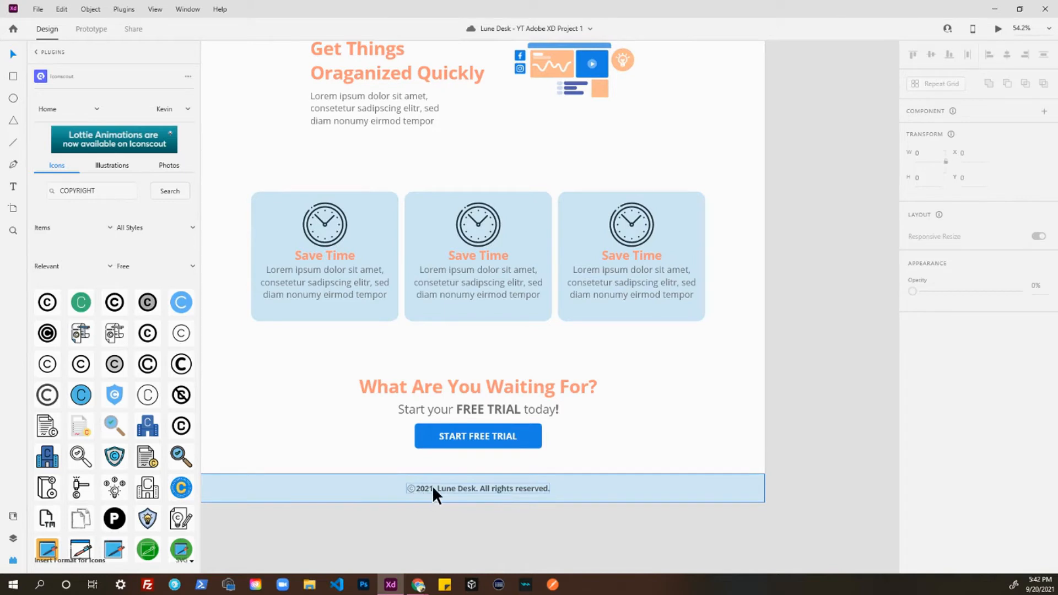
scroll(444, 340, down, 4)
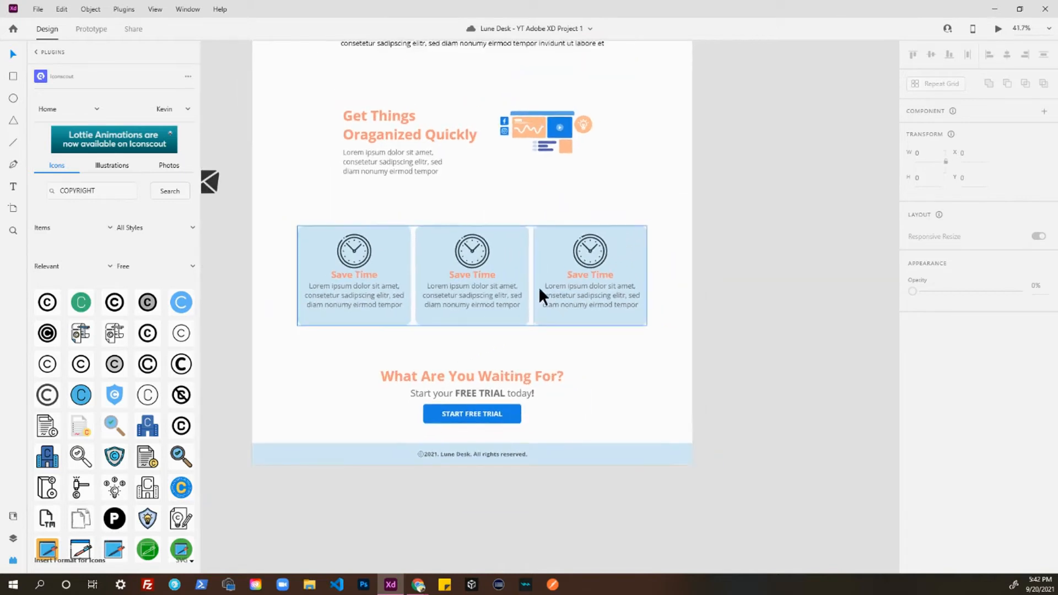
scroll(544, 200, down, 2)
scroll(596, 148, up, 4)
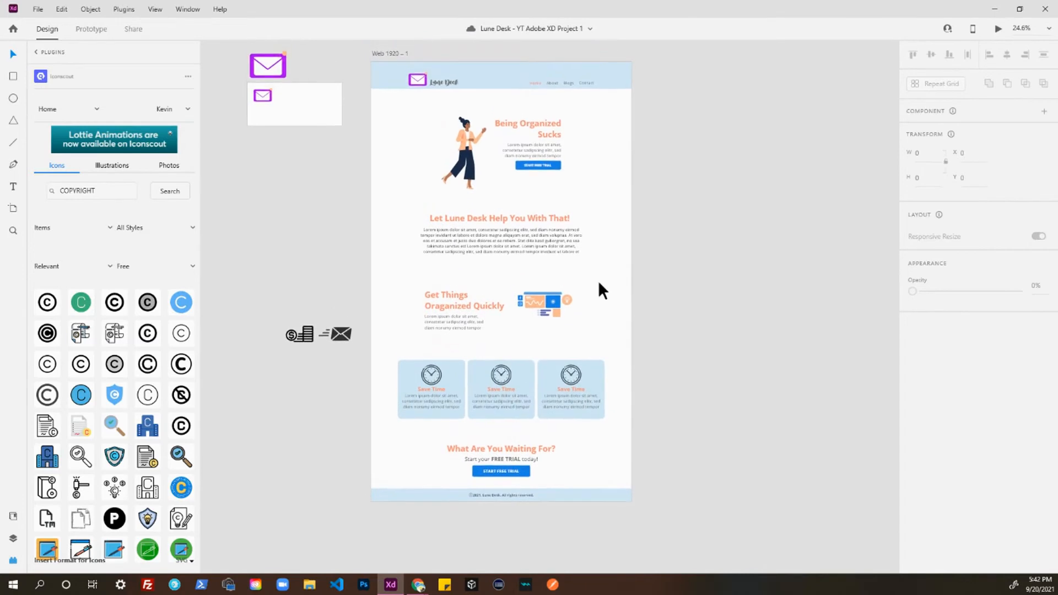